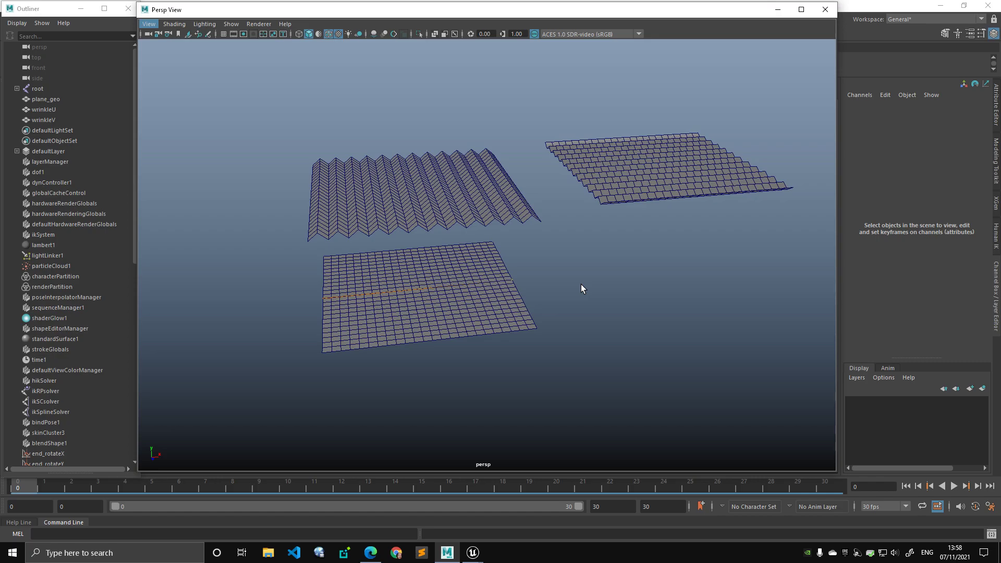
Step: Select plane_geo and view the flat grid mesh from several angles
{"action": "left_click_drag", "start_coordinate": [443, 133], "coordinate": [404, 228], "text": "alt"}
{"action": "left_click", "coordinate": [415, 315]}
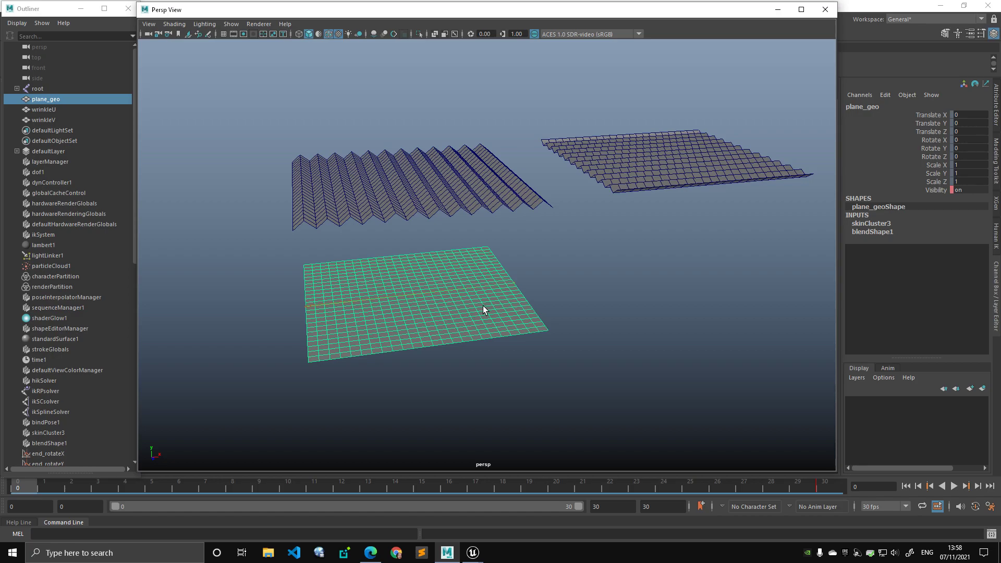
{"action": "left_click_drag", "start_coordinate": [482, 307], "coordinate": [516, 271], "text": "alt"}
{"action": "right_click_drag", "start_coordinate": [516, 270], "coordinate": [534, 259], "text": "alt"}
{"action": "left_click_drag", "start_coordinate": [534, 259], "coordinate": [533, 271], "text": "alt"}
{"action": "left_click", "coordinate": [540, 230]}
{"action": "left_click", "coordinate": [529, 251]}
{"action": "left_click_drag", "start_coordinate": [458, 279], "coordinate": [524, 275], "text": "alt"}
{"action": "left_click_drag", "start_coordinate": [436, 259], "coordinate": [415, 275], "text": "alt"}
Step: Select the two pleated wrinkle meshes together and view them beside the flat plane
{"action": "left_click", "coordinate": [461, 204]}
{"action": "left_click", "coordinate": [654, 162], "text": "shift"}
{"action": "left_click_drag", "start_coordinate": [644, 198], "coordinate": [588, 212], "text": "alt"}
{"action": "left_click", "coordinate": [508, 196]}
{"action": "left_click", "coordinate": [609, 185]}
{"action": "left_click", "coordinate": [197, 115]}
Step: Select wrinkleU and wrinkleV one at a time and examine their fold directions from several angles
{"action": "left_click", "coordinate": [80, 110]}
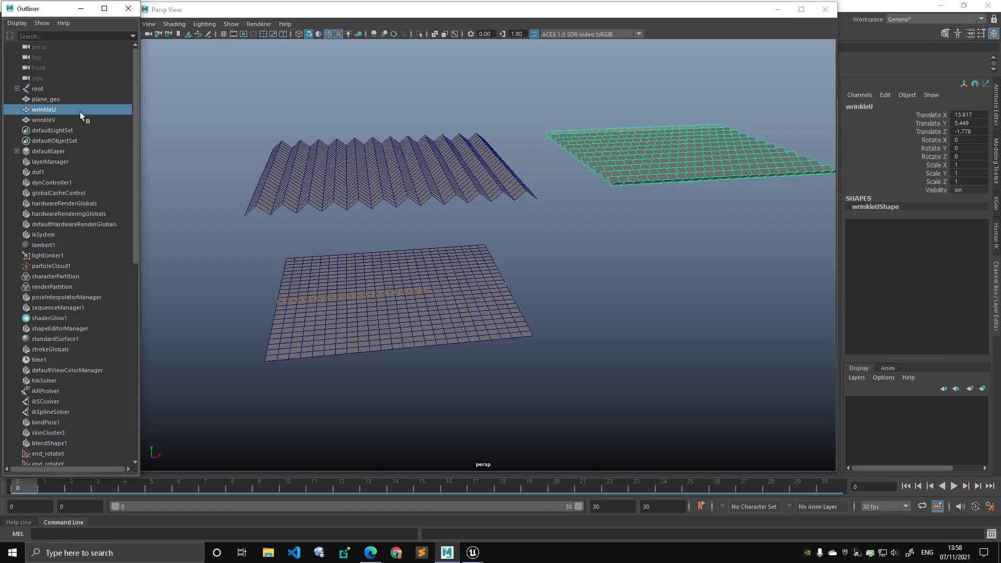
{"action": "left_click_drag", "start_coordinate": [290, 150], "coordinate": [473, 194], "text": "alt"}
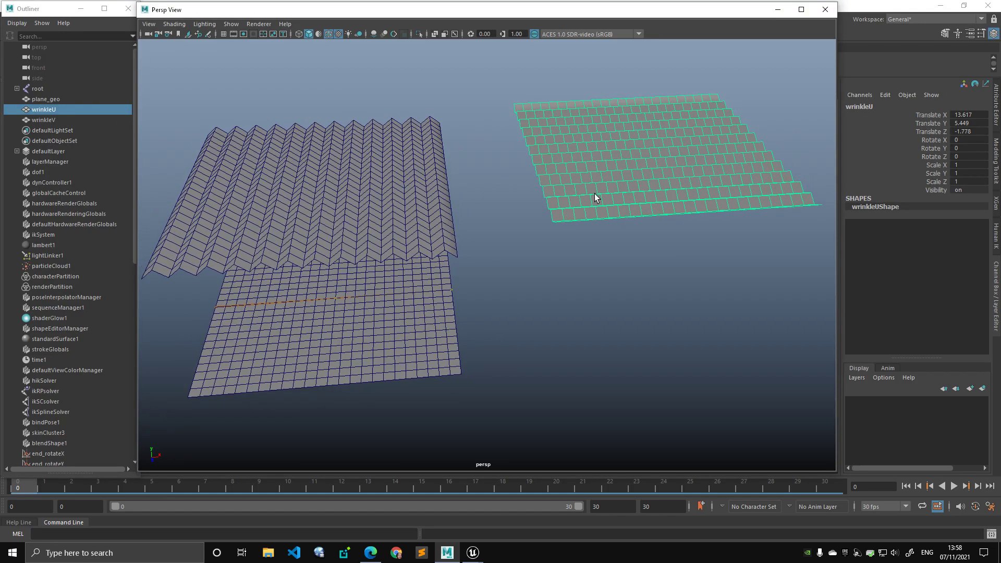
{"action": "left_click_drag", "start_coordinate": [599, 198], "coordinate": [596, 230], "text": "alt"}
{"action": "left_click_drag", "start_coordinate": [584, 190], "coordinate": [577, 164], "text": "alt"}
{"action": "left_click", "coordinate": [65, 121]}
{"action": "left_click_drag", "start_coordinate": [229, 178], "coordinate": [274, 151], "text": "alt"}
{"action": "middle_click_drag", "start_coordinate": [273, 151], "coordinate": [380, 173], "text": "alt"}
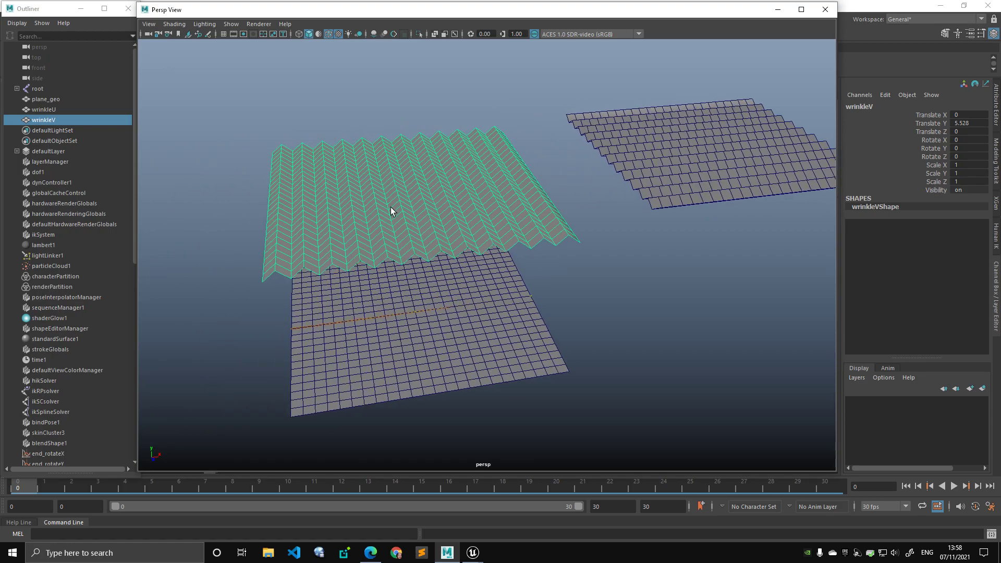
{"action": "left_click_drag", "start_coordinate": [503, 196], "coordinate": [467, 191], "text": "alt"}
Step: Duplicate plane_geo and unlock the copy's translate, rotate and scale channels
{"action": "left_click", "coordinate": [516, 295]}
{"action": "key", "text": "ctrl+d"}
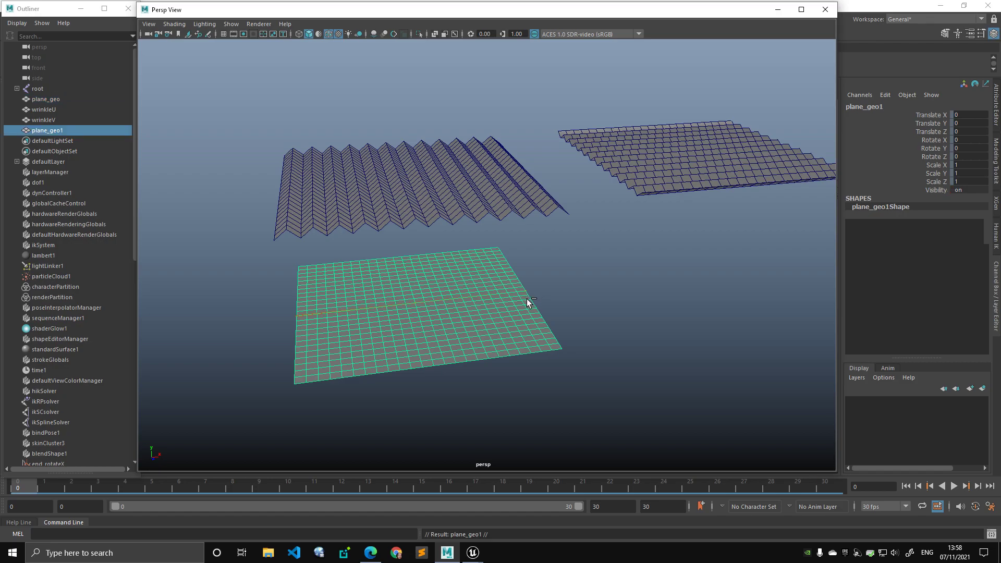
{"action": "left_click_drag", "start_coordinate": [933, 115], "coordinate": [940, 183]}
{"action": "right_click", "coordinate": [940, 186]}
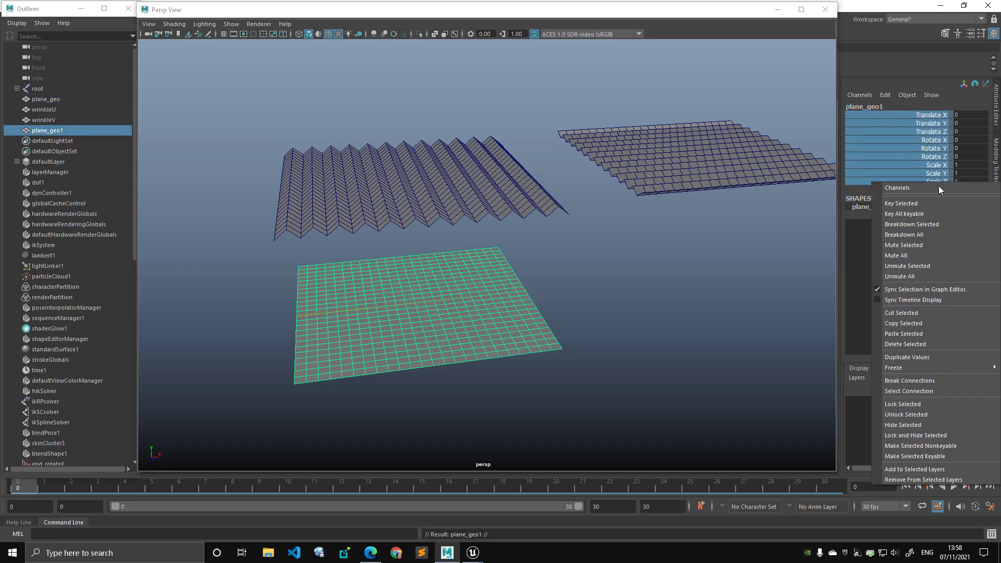
{"action": "left_click", "coordinate": [938, 415]}
Step: Move the duplicated plane along X into the empty space beside the original
{"action": "scroll", "coordinate": [476, 305], "scroll_direction": "down", "scroll_amount": 3}
{"action": "middle_click_drag", "start_coordinate": [477, 306], "coordinate": [396, 282], "text": "alt"}
{"action": "key", "text": "w"}
{"action": "left_click_drag", "start_coordinate": [402, 261], "coordinate": [613, 255]}
{"action": "key", "text": "q"}
Step: Try raising several spaced edge loops running in one direction on the duplicated plane, and undo the move
{"action": "right_click_drag", "start_coordinate": [514, 278], "coordinate": [513, 245]}
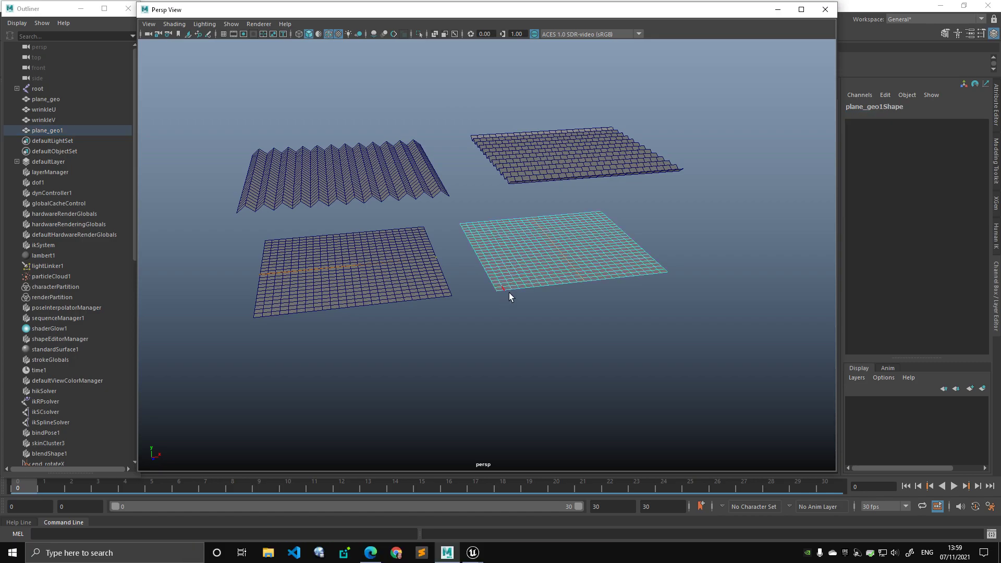
{"action": "scroll", "coordinate": [531, 313], "scroll_direction": "up", "scroll_amount": 4}
{"action": "double_click", "coordinate": [527, 316], "text": "shift"}
{"action": "double_click", "coordinate": [561, 317], "text": "shift"}
{"action": "double_click", "coordinate": [593, 315], "text": "shift"}
{"action": "key", "text": "w"}
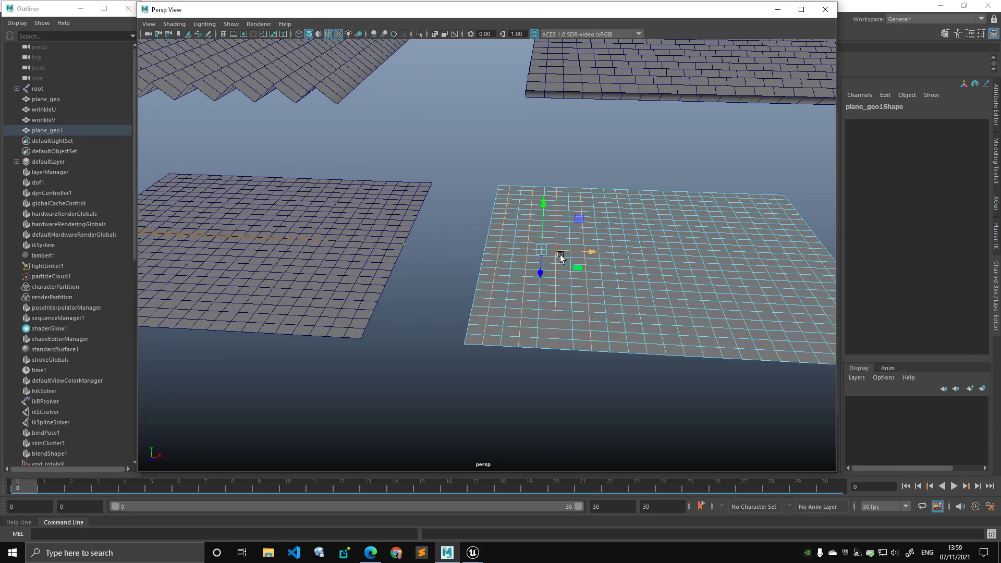
{"action": "left_click_drag", "start_coordinate": [545, 212], "coordinate": [545, 194]}
{"action": "key", "text": "ctrl+z"}
Step: Try moving several edge loops running in the perpendicular direction on the duplicated plane, and undo the move
{"action": "double_click", "coordinate": [568, 341]}
{"action": "double_click", "coordinate": [571, 323], "text": "shift"}
{"action": "double_click", "coordinate": [572, 305], "text": "shift"}
{"action": "key", "text": "w"}
{"action": "left_click_drag", "start_coordinate": [687, 275], "coordinate": [612, 237]}
{"action": "key", "text": "ctrl+z"}
Step: Return to object selection and delete the duplicated plane
{"action": "key", "text": "q"}
{"action": "right_click_drag", "start_coordinate": [612, 237], "coordinate": [611, 213]}
{"action": "key", "text": "Delete"}
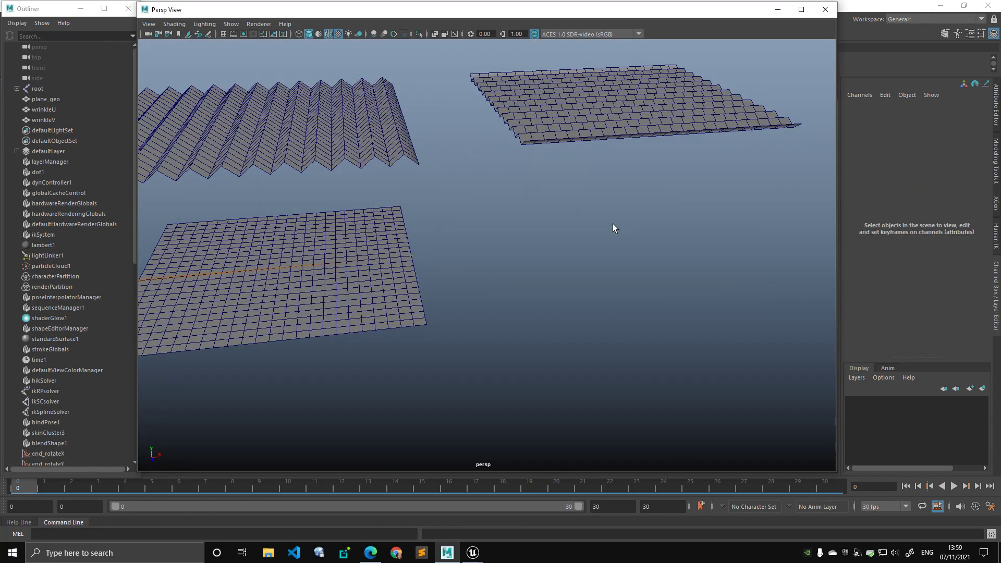
Step: Select plane_geo and inspect the attributes of its skinCluster3 input
{"action": "left_click_drag", "start_coordinate": [462, 218], "coordinate": [433, 94], "text": "alt"}
{"action": "left_click_drag", "start_coordinate": [430, 93], "coordinate": [586, 159]}
{"action": "left_click", "coordinate": [436, 232]}
{"action": "left_click_drag", "start_coordinate": [438, 234], "coordinate": [472, 236], "text": "alt"}
{"action": "right_click_drag", "start_coordinate": [471, 236], "coordinate": [627, 198], "text": "alt"}
{"action": "left_click", "coordinate": [627, 198]}
{"action": "left_click", "coordinate": [479, 202]}
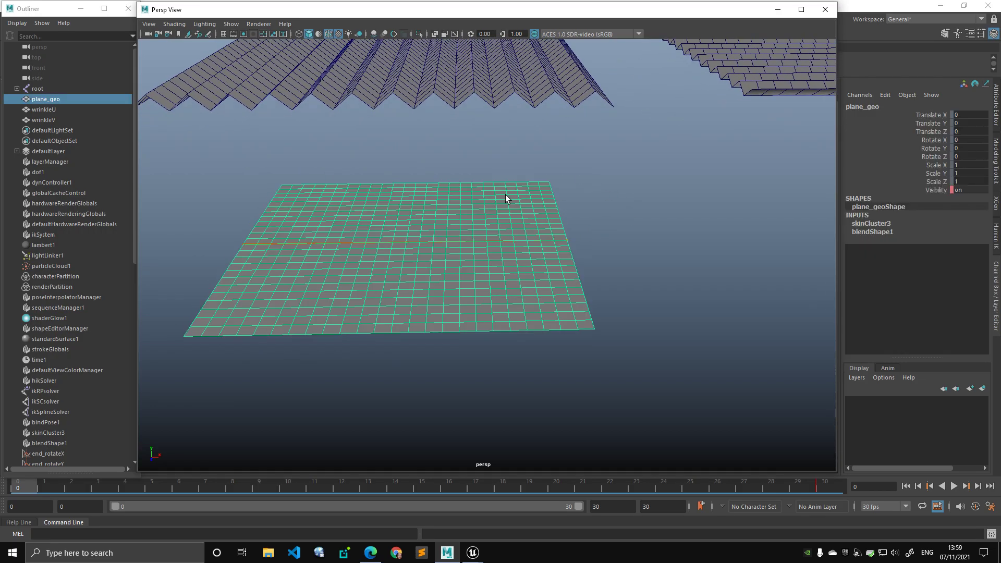
{"action": "left_click_drag", "start_coordinate": [577, 179], "coordinate": [525, 189]}
{"action": "left_click", "coordinate": [874, 224]}
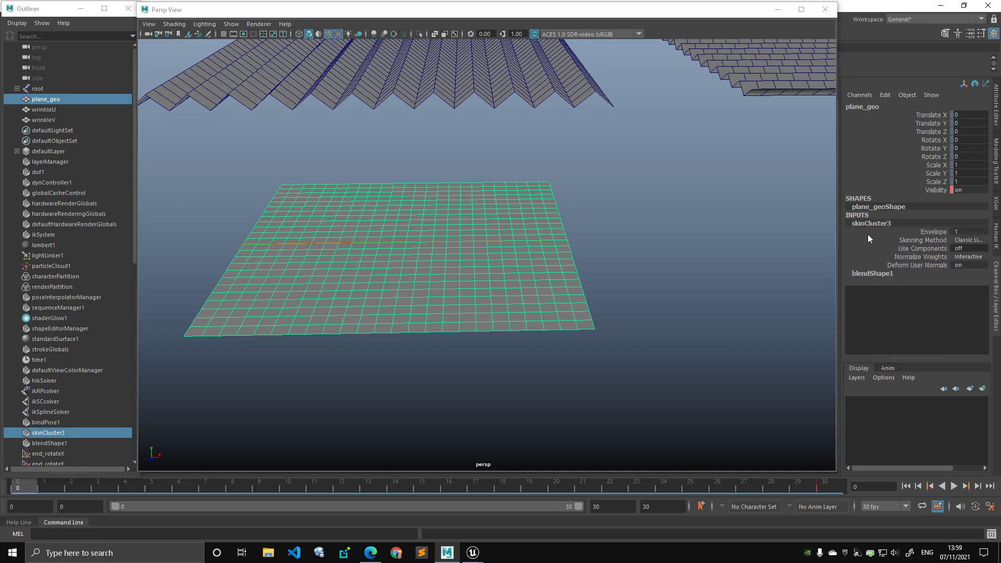
{"action": "left_click", "coordinate": [681, 208]}
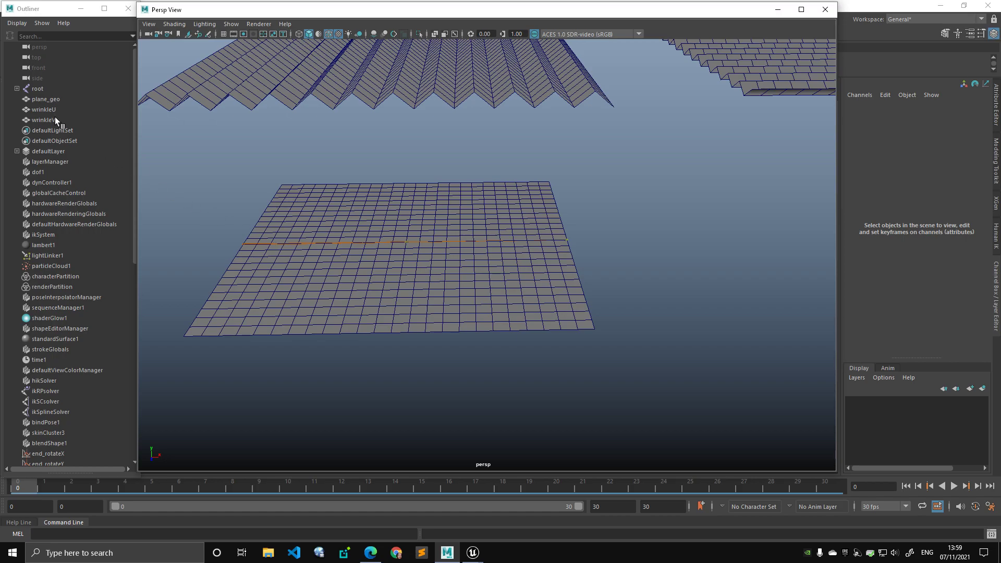
Step: Expand the root joint hierarchy and select the root, mid and end joints
{"action": "left_click", "coordinate": [16, 89]}
{"action": "left_click_drag", "start_coordinate": [46, 89], "coordinate": [65, 110]}
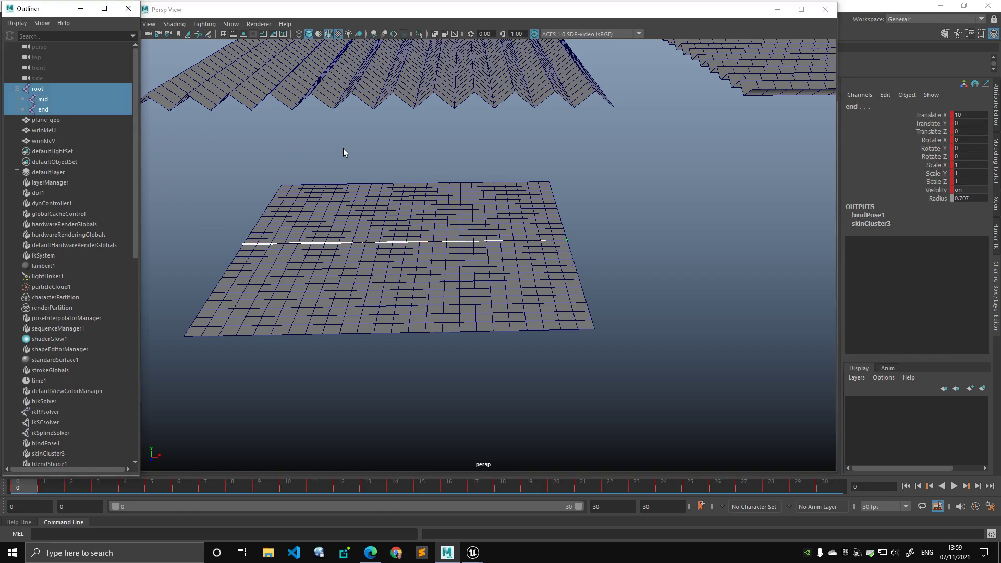
{"action": "left_click", "coordinate": [588, 203]}
Step: Show plane_geo's blendShape1 channels, try increasing the wrinklesU weight on the plane, and undo it
{"action": "left_click", "coordinate": [542, 211]}
{"action": "left_click", "coordinate": [880, 232]}
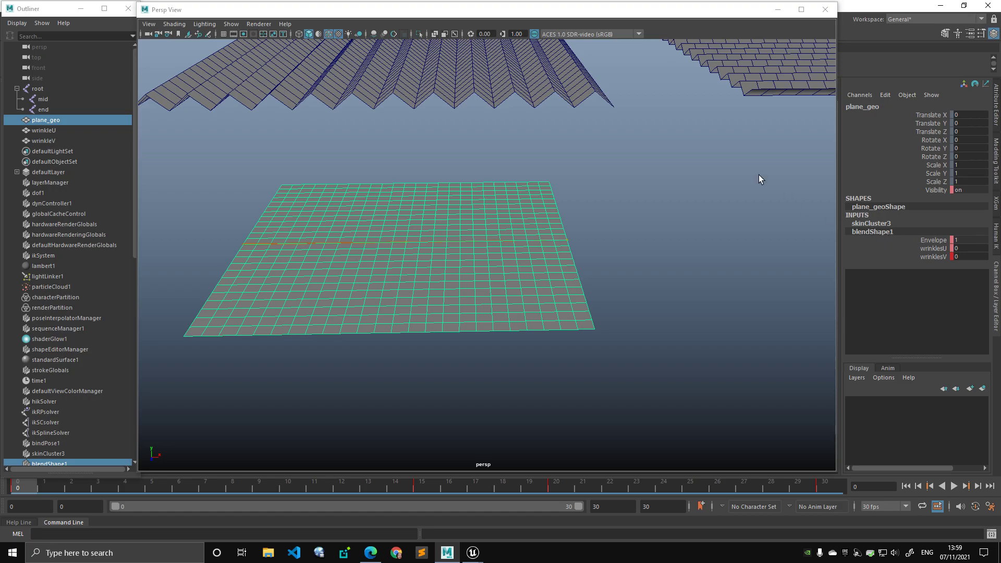
{"action": "left_click", "coordinate": [933, 248]}
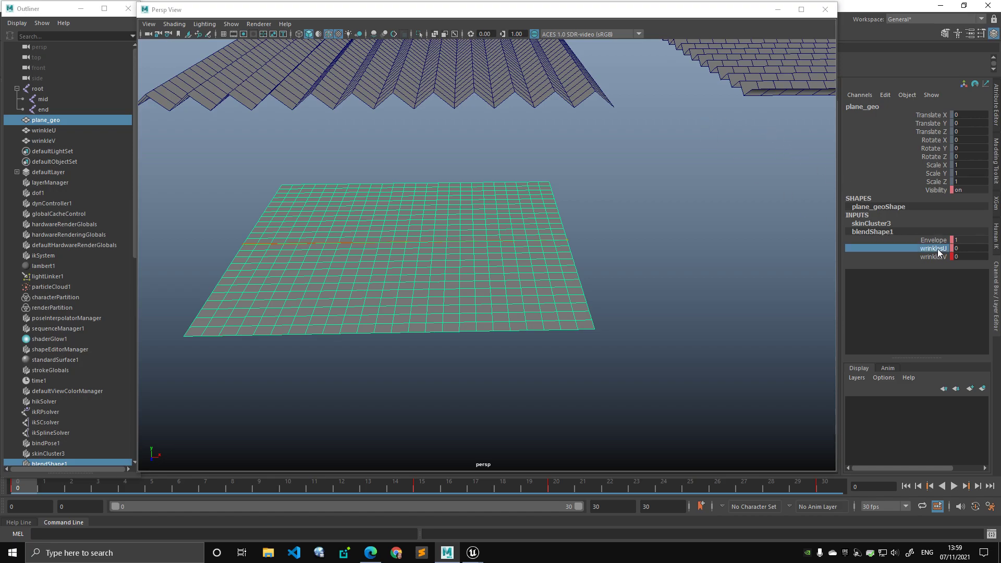
{"action": "middle_click_drag", "start_coordinate": [660, 217], "coordinate": [743, 219]}
{"action": "left_click_drag", "start_coordinate": [744, 219], "coordinate": [634, 213], "text": "alt"}
{"action": "middle_click_drag", "start_coordinate": [635, 214], "coordinate": [704, 215]}
{"action": "key", "text": "ctrl+z"}
{"action": "left_click_drag", "start_coordinate": [661, 216], "coordinate": [672, 245], "text": "alt"}
Step: Try increasing the wrinklesV weight on plane_geo and undo it
{"action": "left_click", "coordinate": [935, 258]}
{"action": "middle_click_drag", "start_coordinate": [621, 219], "coordinate": [699, 226]}
{"action": "left_click_drag", "start_coordinate": [656, 224], "coordinate": [568, 223], "text": "alt"}
{"action": "key", "text": "ctrl+z"}
{"action": "left_click", "coordinate": [920, 249]}
{"action": "mouse_move", "coordinate": [567, 223]}
{"action": "middle_mouse_down"}
{"action": "mouse_move", "coordinate": [685, 235]}
{"action": "mouse_move", "coordinate": [581, 229]}
{"action": "mouse_move", "coordinate": [711, 227]}
{"action": "mouse_move", "coordinate": [585, 226]}
{"action": "middle_mouse_up"}
{"action": "left_click", "coordinate": [936, 257]}
{"action": "left_click_drag", "start_coordinate": [584, 226], "coordinate": [710, 248], "text": "alt"}
Step: Show the skinCluster3 attributes, try moving the end joint to stretch the plane, and undo the move
{"action": "left_click", "coordinate": [865, 223]}
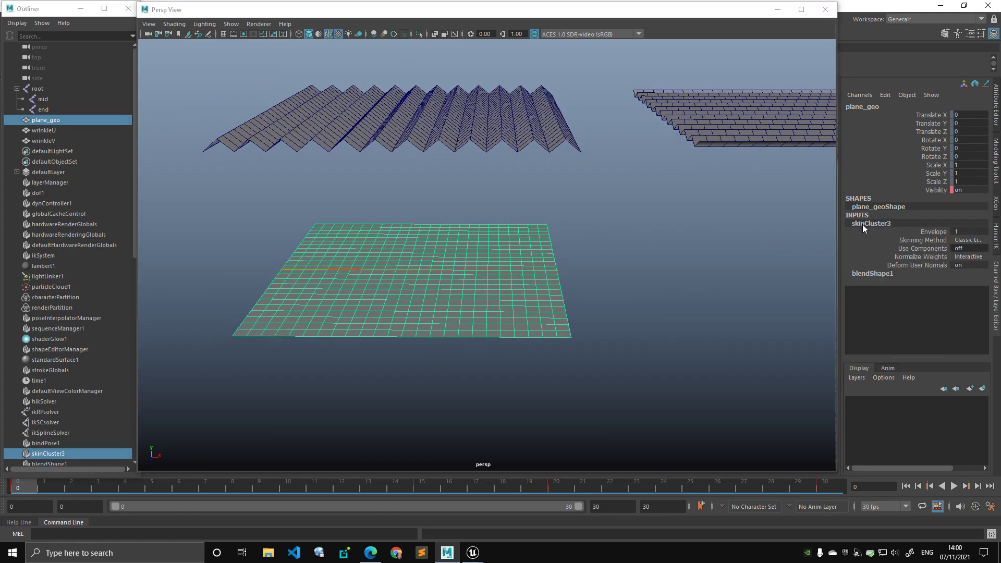
{"action": "left_click", "coordinate": [88, 93]}
{"action": "left_click", "coordinate": [86, 100]}
{"action": "left_click", "coordinate": [86, 110]}
{"action": "key", "text": "w"}
{"action": "left_click_drag", "start_coordinate": [558, 272], "coordinate": [668, 271]}
{"action": "key", "text": "ctrl+z"}
{"action": "key", "text": "ctrl+z"}
Step: Try moving the mid joint to deform the plane's centre, and undo each move
{"action": "left_click", "coordinate": [80, 99]}
{"action": "left_click_drag", "start_coordinate": [482, 272], "coordinate": [504, 284]}
{"action": "key", "text": "ctrl+z"}
{"action": "mouse_move", "coordinate": [419, 231]}
{"action": "left_mouse_down"}
{"action": "mouse_move", "coordinate": [427, 175]}
{"action": "mouse_move", "coordinate": [434, 234]}
{"action": "left_mouse_up"}
{"action": "key", "text": "ctrl+z"}
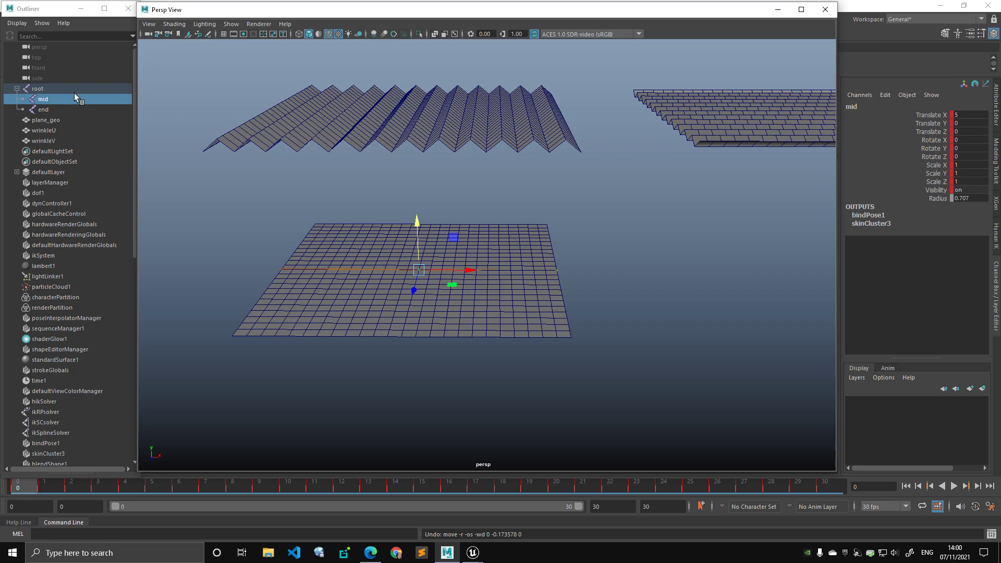
Step: Try moving the root joint, undo the move and clear the selection
{"action": "left_click", "coordinate": [73, 89]}
{"action": "left_click_drag", "start_coordinate": [281, 272], "coordinate": [263, 261]}
{"action": "key", "text": "ctrl+z"}
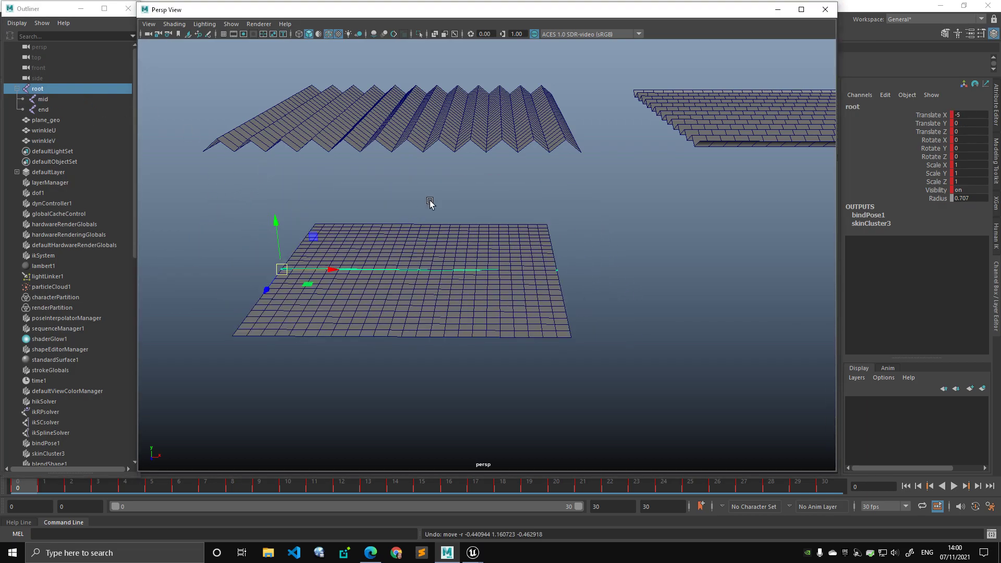
{"action": "left_click", "coordinate": [432, 204]}
Step: Select plane_geo and scrub the animation from frame 0 to frame 15 to examine the compression wrinkles
{"action": "left_click", "coordinate": [399, 262]}
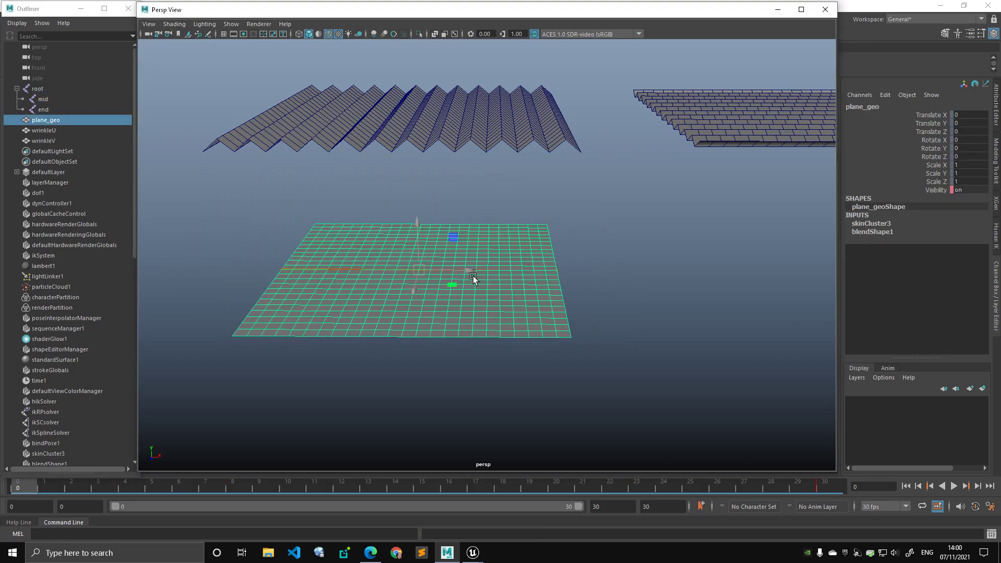
{"action": "middle_click_drag", "start_coordinate": [489, 274], "coordinate": [532, 275], "text": "alt"}
{"action": "scroll", "coordinate": [532, 274], "scroll_direction": "up", "scroll_amount": 1}
{"action": "key", "text": "q"}
{"action": "left_click", "coordinate": [656, 225]}
{"action": "left_click", "coordinate": [581, 240]}
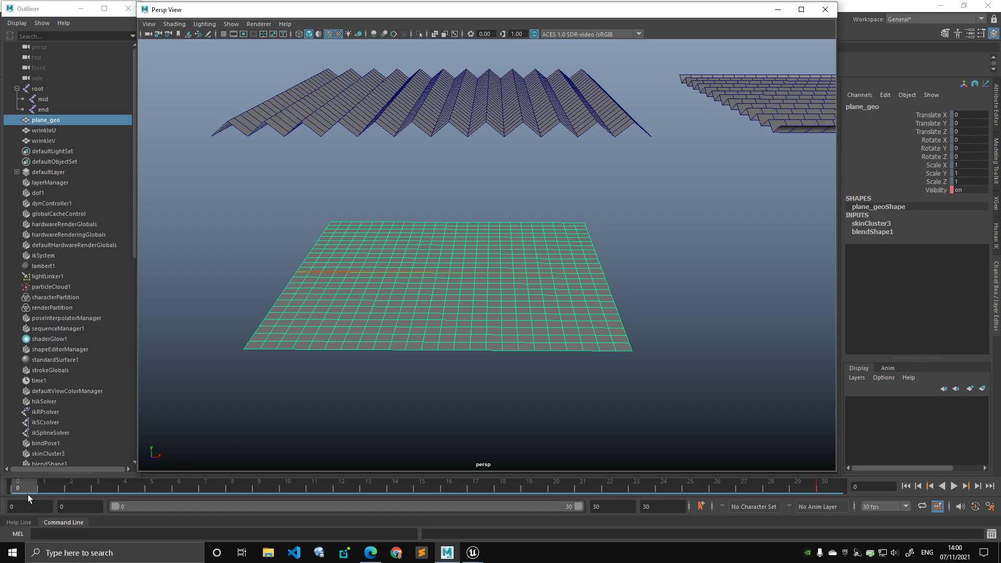
{"action": "left_click_drag", "start_coordinate": [27, 491], "coordinate": [431, 499]}
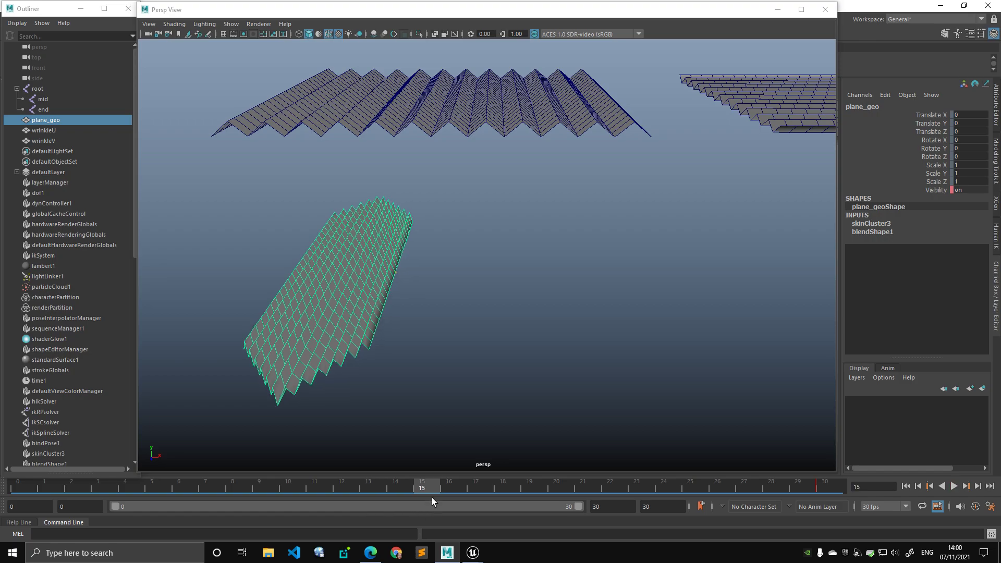
{"action": "left_click", "coordinate": [405, 277]}
{"action": "key", "text": "ctrl+z"}
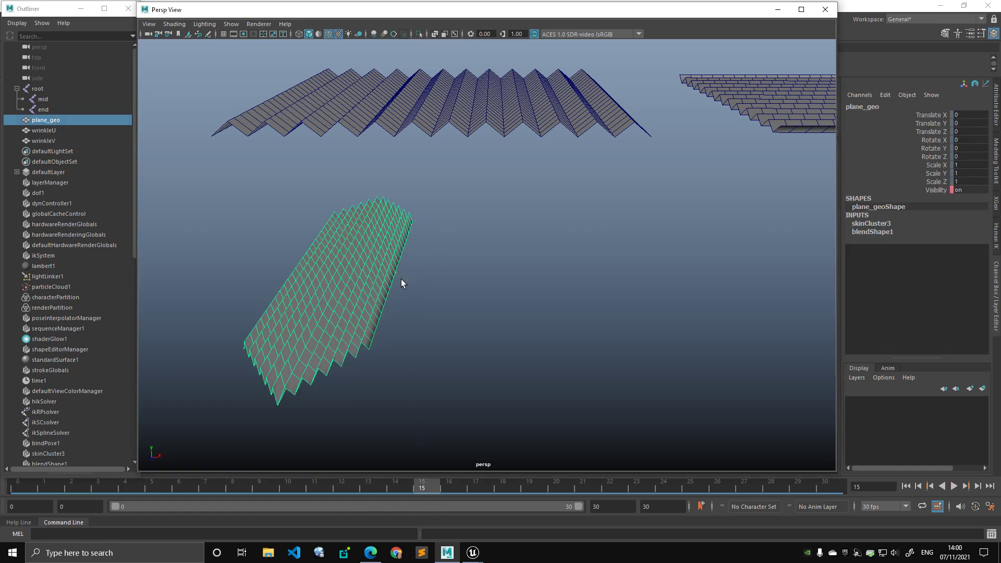
Step: Inspect the root and mid joints at frame 15, try scaling the mid joint in Z, and undo it
{"action": "left_click_drag", "start_coordinate": [451, 62], "coordinate": [397, 235], "text": "alt"}
{"action": "left_click", "coordinate": [360, 257]}
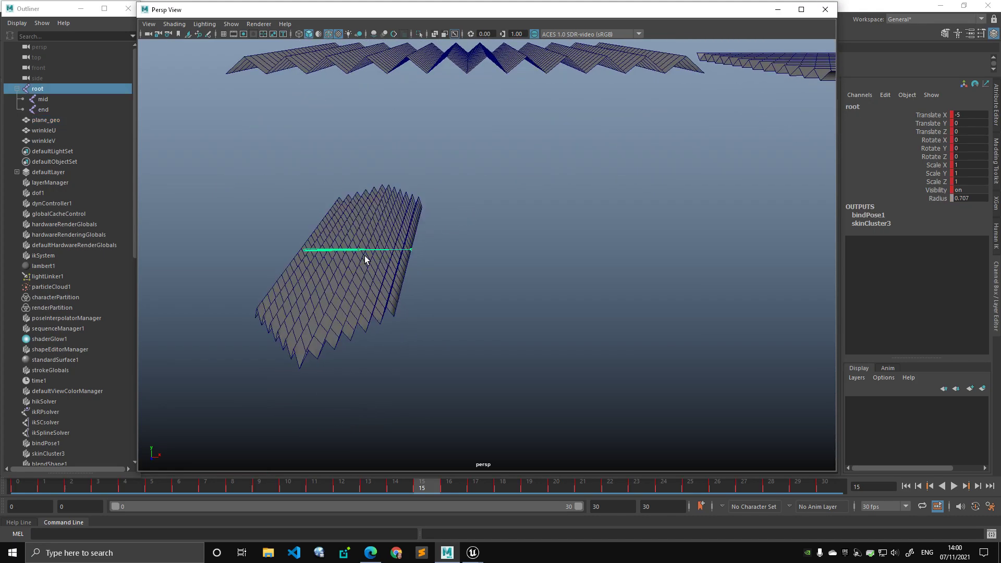
{"action": "key", "text": "w"}
{"action": "left_click", "coordinate": [58, 99]}
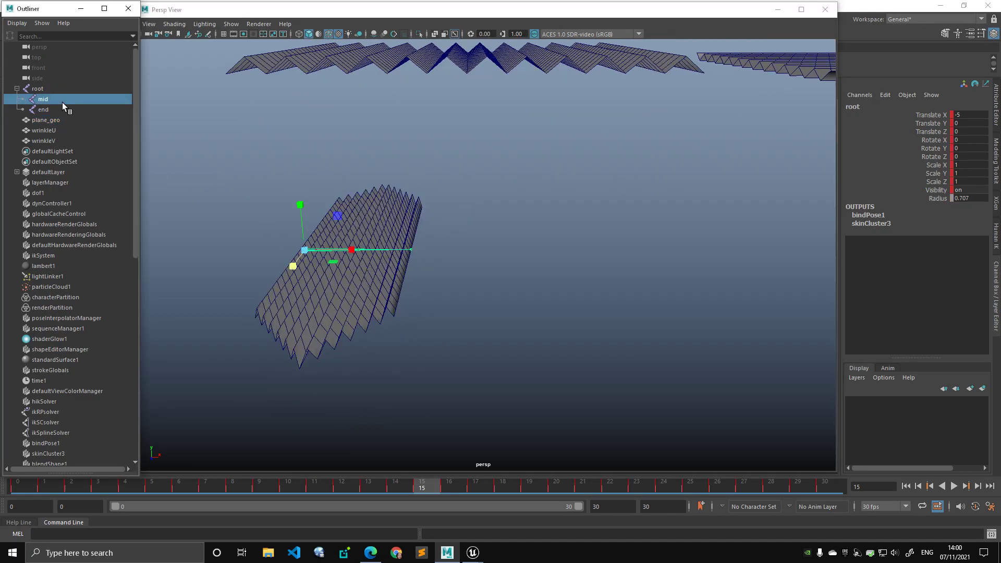
{"action": "left_click_drag", "start_coordinate": [349, 268], "coordinate": [358, 286]}
{"action": "key", "text": "ctrl+z"}
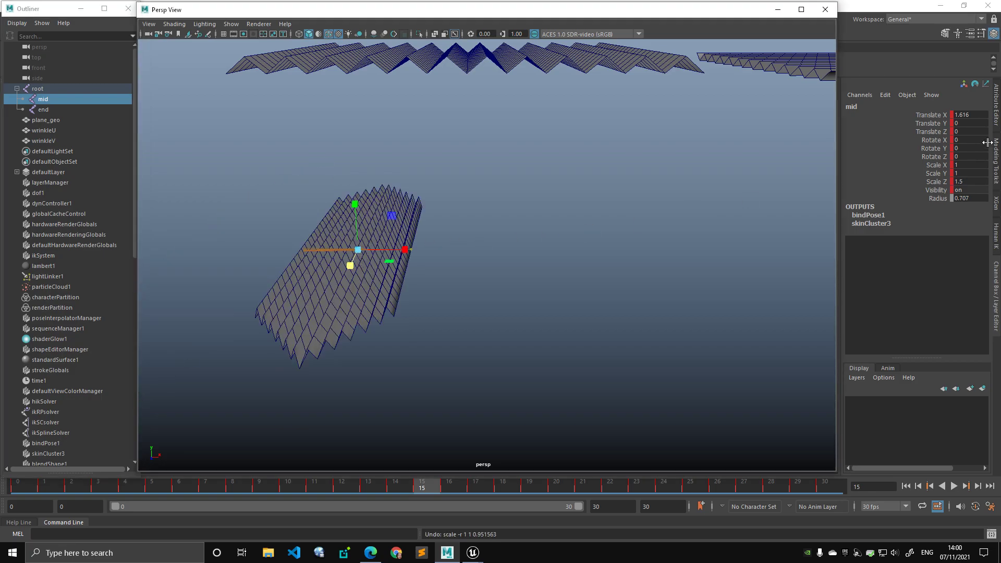
Step: Show plane_geo's blendShape1 channels, examine their keyed weights up to frame 30, and return to frame 0
{"action": "left_click", "coordinate": [339, 227]}
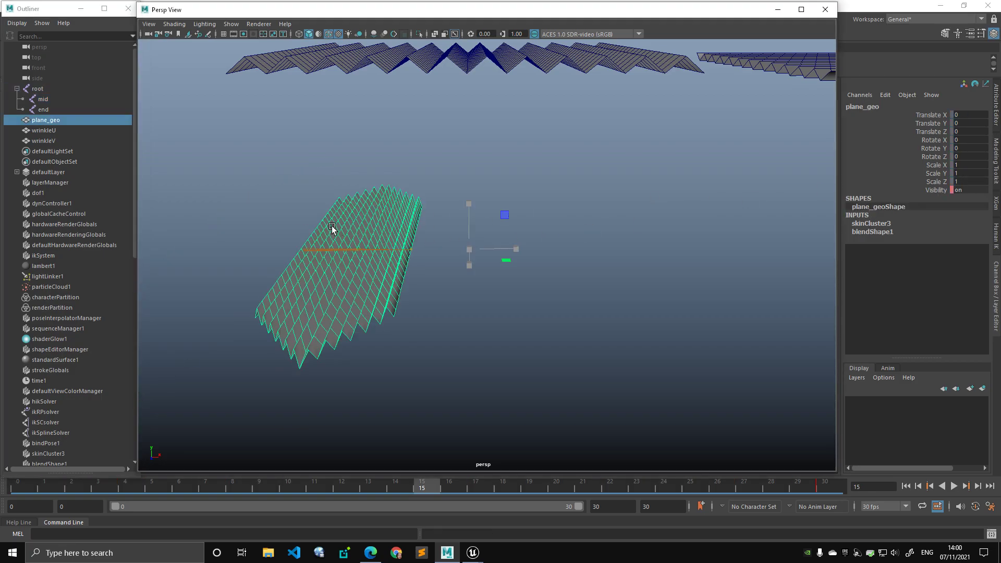
{"action": "left_click", "coordinate": [885, 232]}
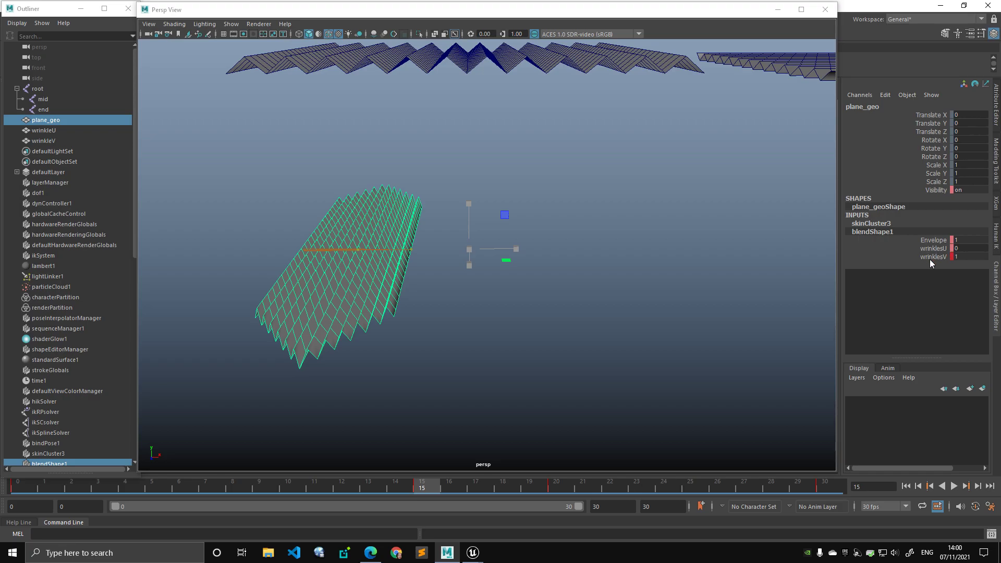
{"action": "key", "text": "alt+v"}
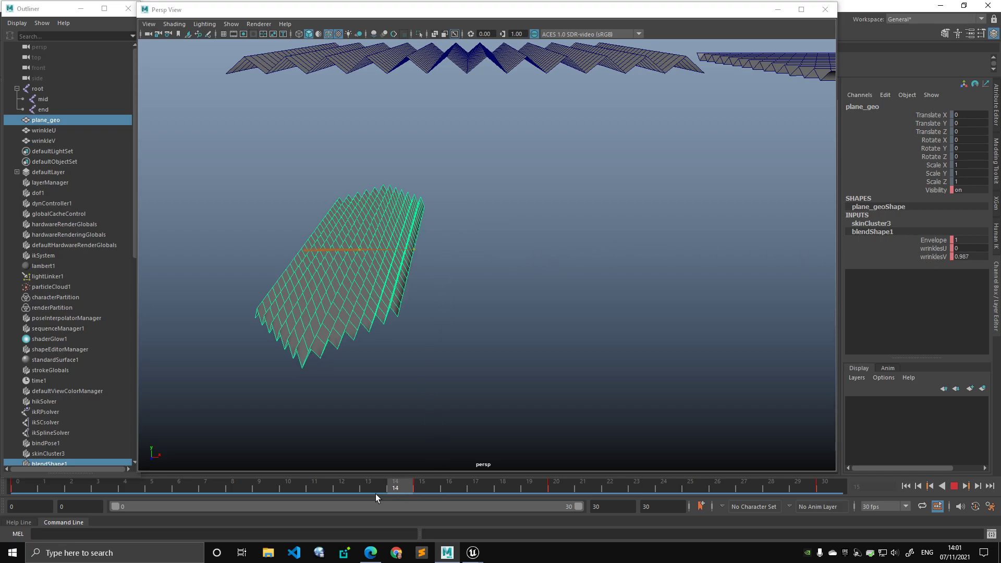
{"action": "left_click_drag", "start_coordinate": [24, 466], "coordinate": [827, 504]}
{"action": "left_click_drag", "start_coordinate": [574, 335], "coordinate": [513, 336], "text": "alt"}
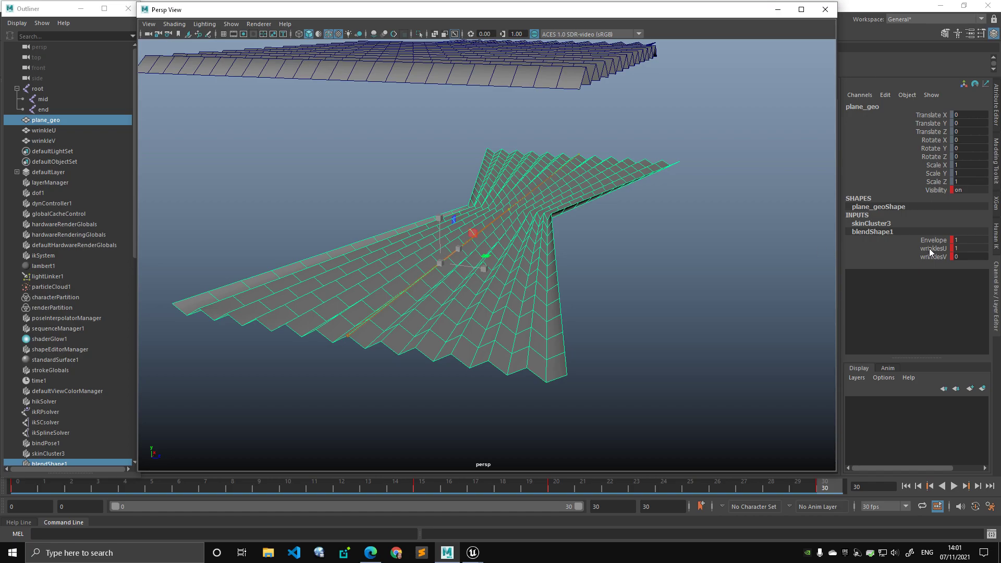
{"action": "left_click_drag", "start_coordinate": [838, 489], "coordinate": [17, 485]}
{"action": "left_click_drag", "start_coordinate": [463, 336], "coordinate": [612, 235], "text": "alt"}
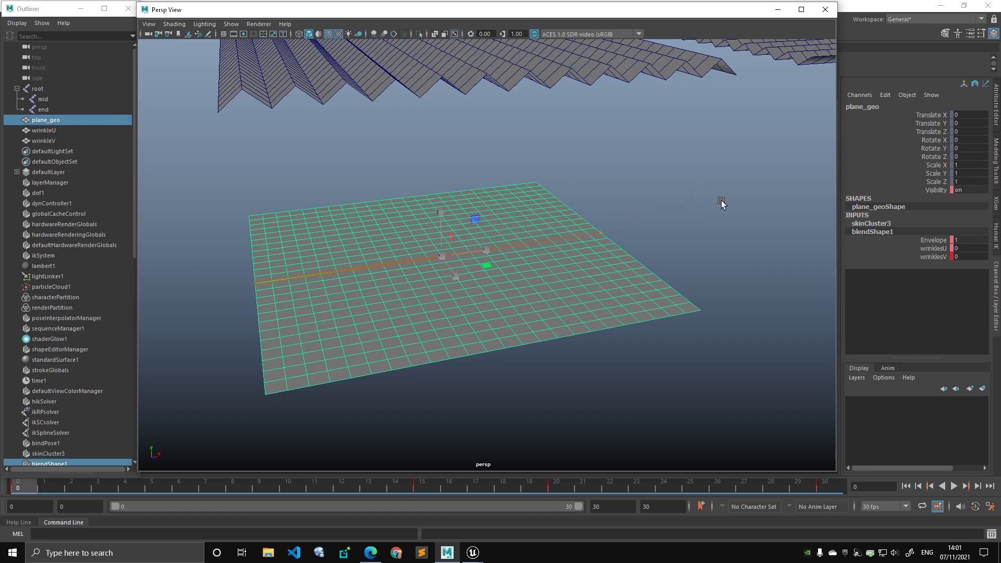
Step: Select both wrinkle target meshes, clear the selection and examine the flat plane with its joints
{"action": "right_click_drag", "start_coordinate": [720, 203], "coordinate": [665, 190], "text": "alt"}
{"action": "middle_click_drag", "start_coordinate": [665, 191], "coordinate": [653, 201], "text": "alt"}
{"action": "left_click", "coordinate": [651, 140]}
{"action": "left_click", "coordinate": [715, 82]}
{"action": "left_click", "coordinate": [740, 158]}
{"action": "left_click", "coordinate": [744, 165]}
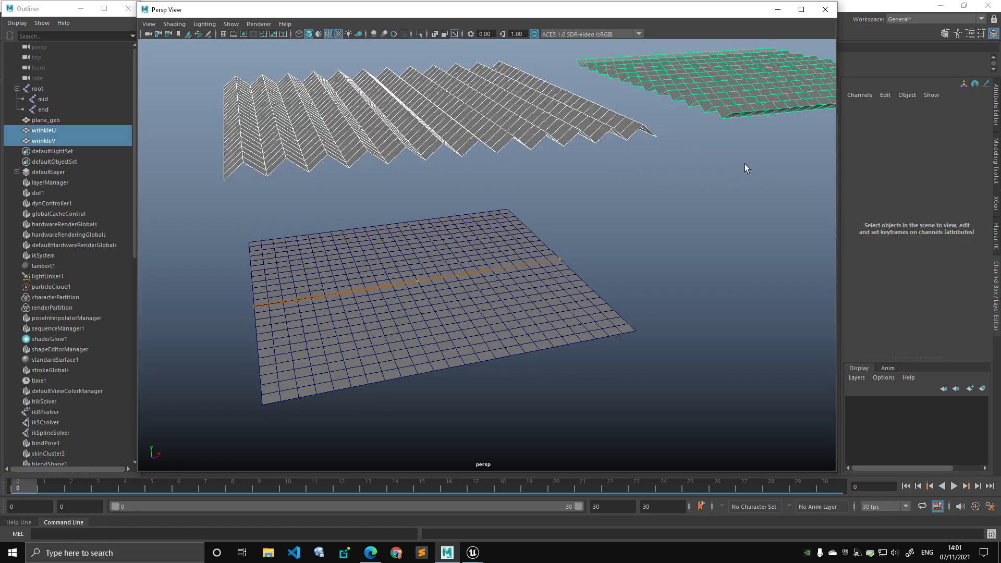
{"action": "left_click_drag", "start_coordinate": [549, 275], "coordinate": [584, 272], "text": "alt"}
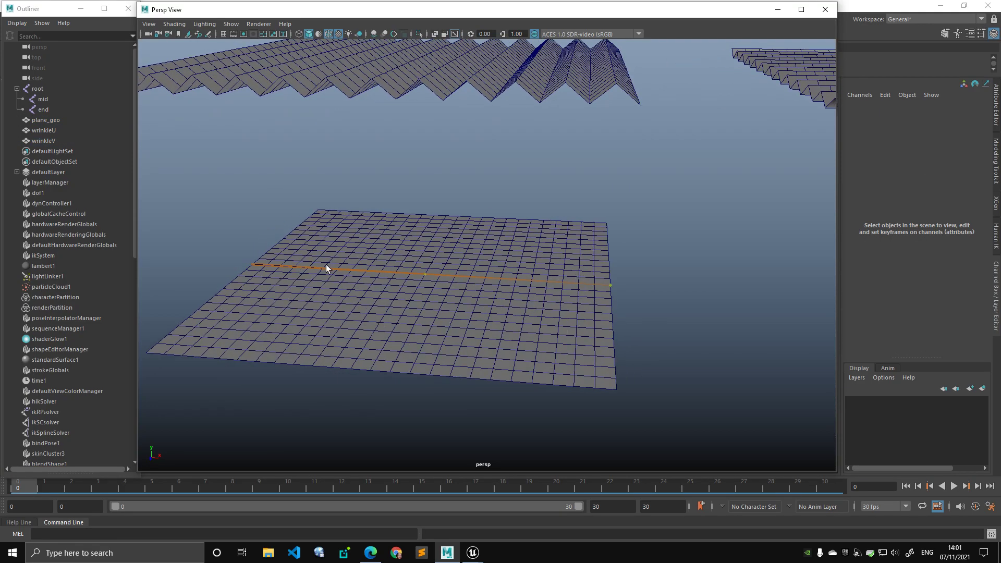
{"action": "right_click_drag", "start_coordinate": [602, 290], "coordinate": [430, 282], "text": "alt"}
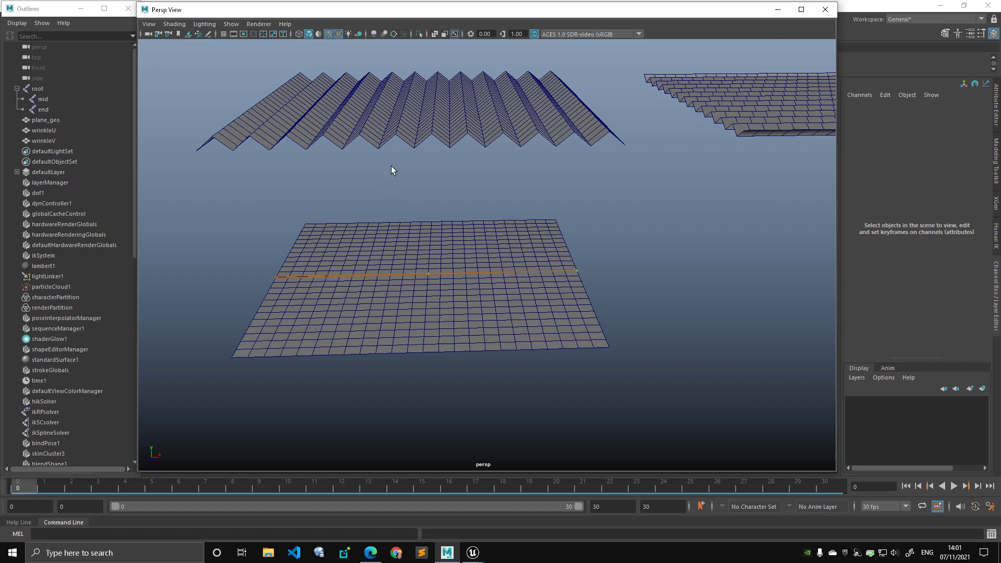
Step: Delete the wrinkleU and wrinkleV target meshes from the scene
{"action": "left_click_drag", "start_coordinate": [592, 101], "coordinate": [765, 120]}
{"action": "left_click", "coordinate": [774, 172]}
{"action": "left_click", "coordinate": [652, 160]}
{"action": "left_click", "coordinate": [758, 156]}
{"action": "left_click_drag", "start_coordinate": [47, 130], "coordinate": [47, 141]}
{"action": "key", "text": "Delete"}
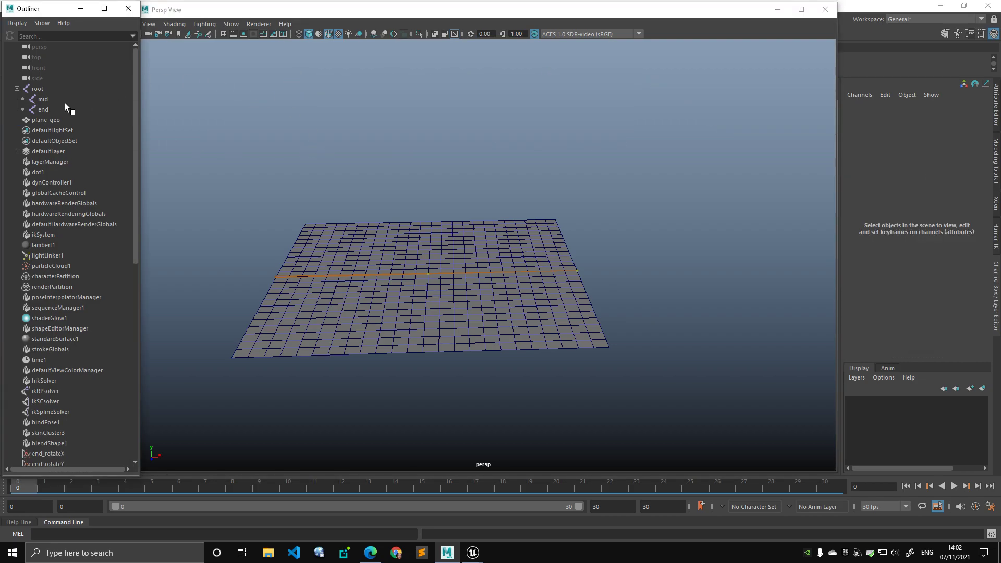
Step: Select the root joint hierarchy together with plane_geo, and reselect only plane_geo
{"action": "left_click_drag", "start_coordinate": [67, 89], "coordinate": [65, 126]}
{"action": "left_click", "coordinate": [478, 252]}
{"action": "left_click", "coordinate": [475, 252]}
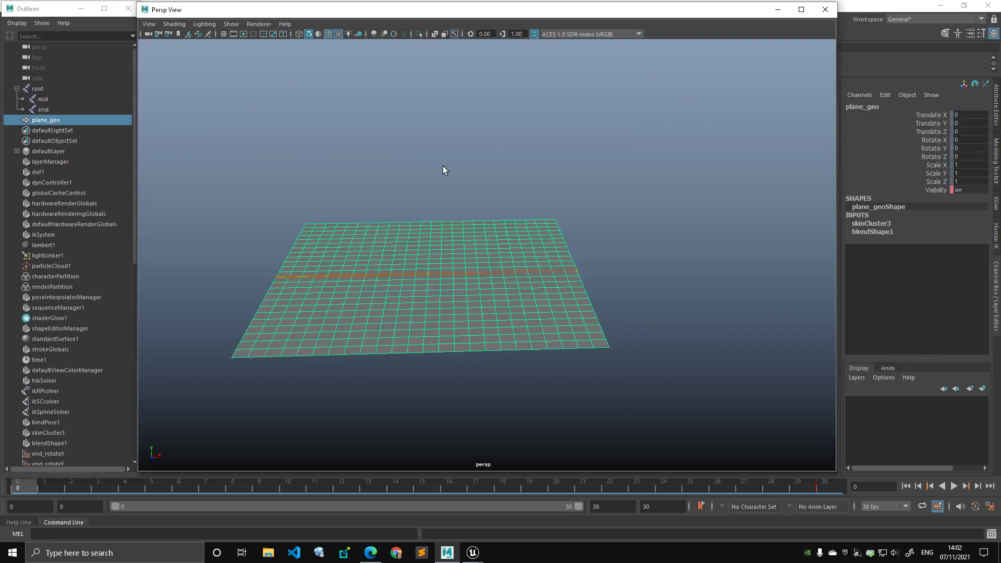
Step: Switch to Unreal Engine and show the SKM_morphTargets_2 skeletal mesh in its editor at full size
{"action": "mouse_move", "coordinate": [473, 552]}
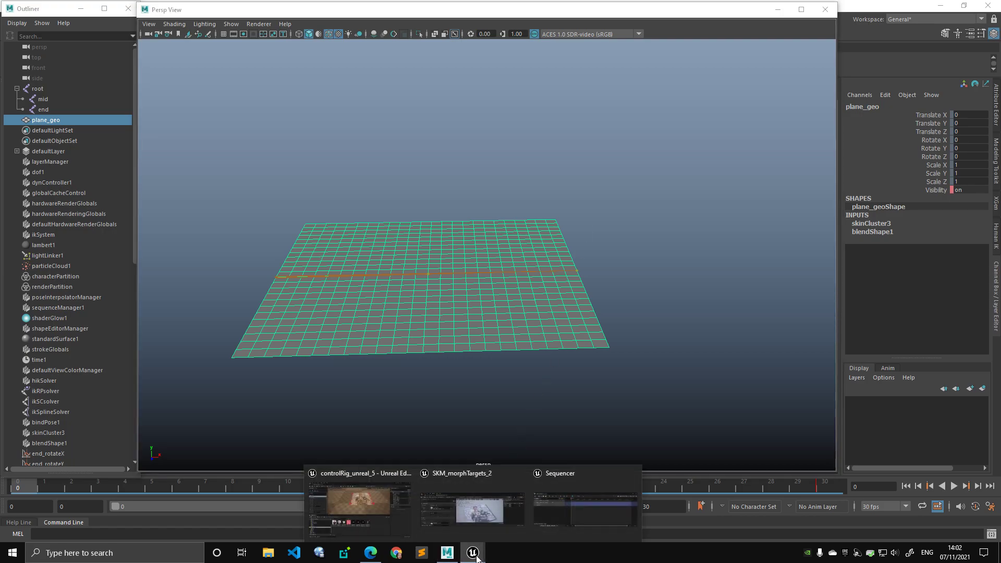
{"action": "left_click", "coordinate": [495, 514]}
{"action": "mouse_move", "coordinate": [321, 39]}
{"action": "left_mouse_down"}
{"action": "mouse_move", "coordinate": [302, 47]}
{"action": "mouse_move", "coordinate": [318, 48]}
{"action": "left_mouse_up"}
{"action": "left_click", "coordinate": [429, 400]}
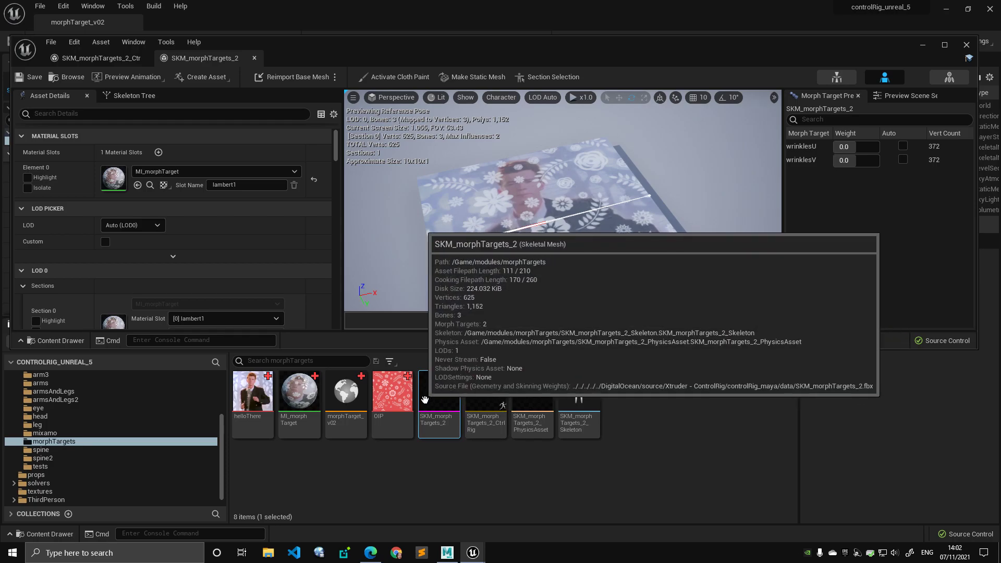
{"action": "double_click", "coordinate": [399, 42]}
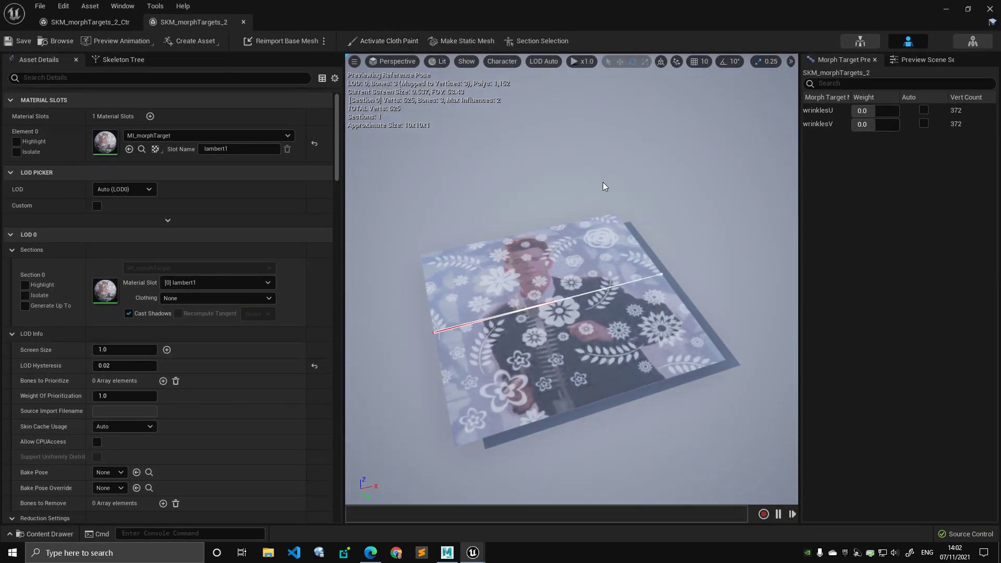
Step: Translate the end bone upward to test how the skinned plane follows, and undo the move
{"action": "right_click_drag", "start_coordinate": [620, 202], "coordinate": [614, 216]}
{"action": "key", "text": "w"}
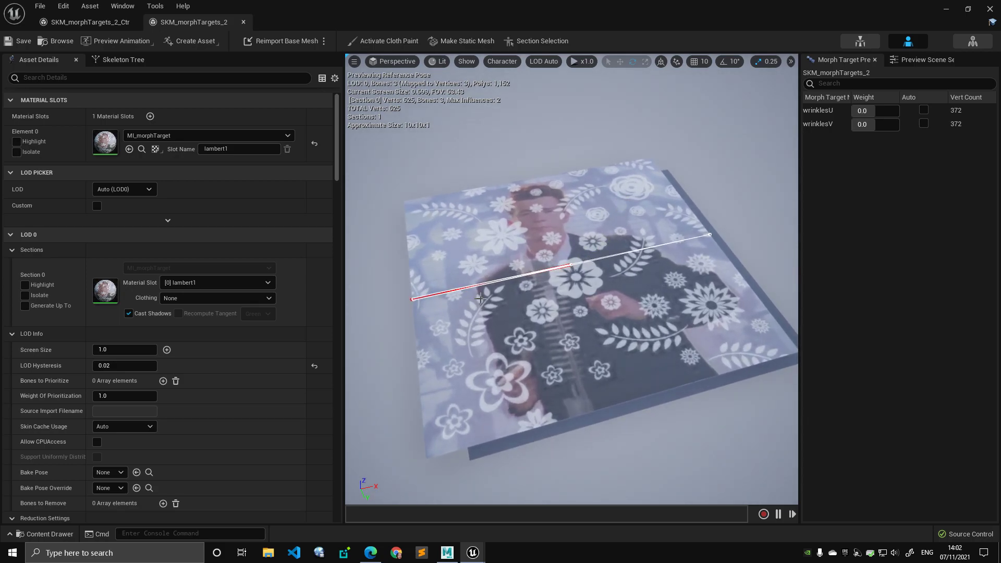
{"action": "left_click", "coordinate": [711, 235]}
{"action": "key", "text": "w"}
{"action": "left_click_drag", "start_coordinate": [721, 237], "coordinate": [717, 203]}
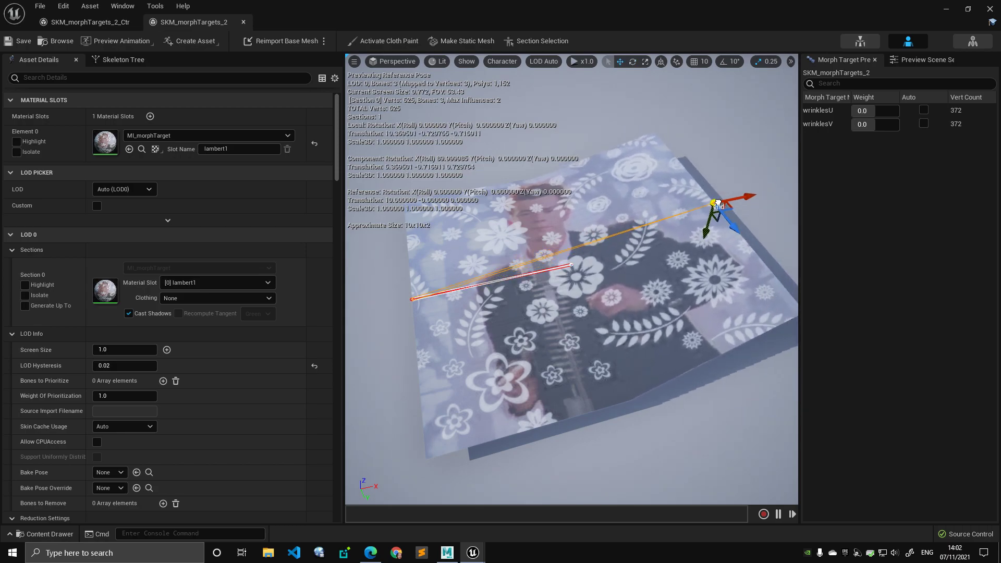
{"action": "key", "text": "ctrl+z"}
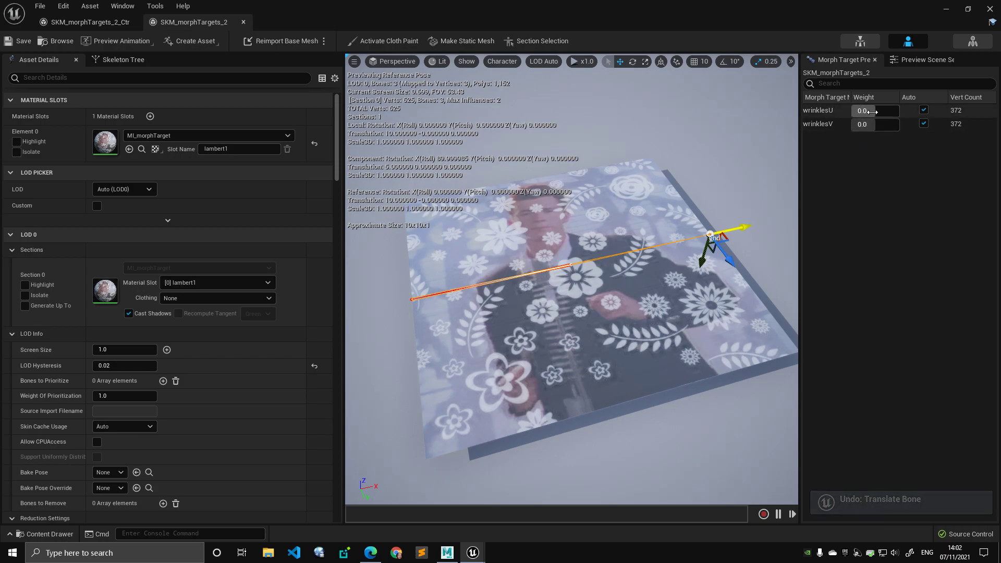
Step: Select both the wrinklesU and wrinklesV entries in the mesh's morph target list
{"action": "left_click_drag", "start_coordinate": [747, 133], "coordinate": [747, 177], "text": "alt"}
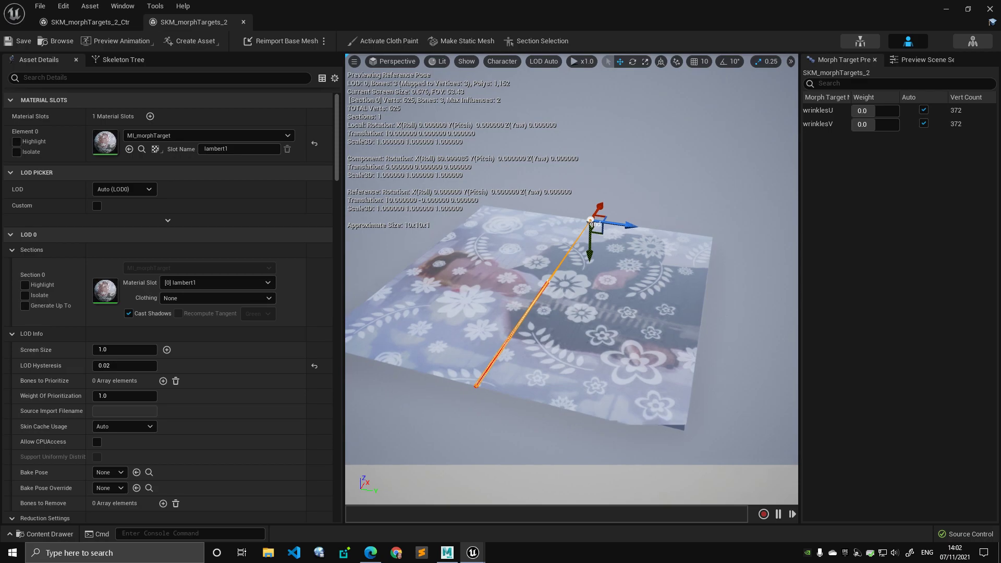
{"action": "scroll", "coordinate": [747, 132], "scroll_direction": "down", "scroll_amount": 2}
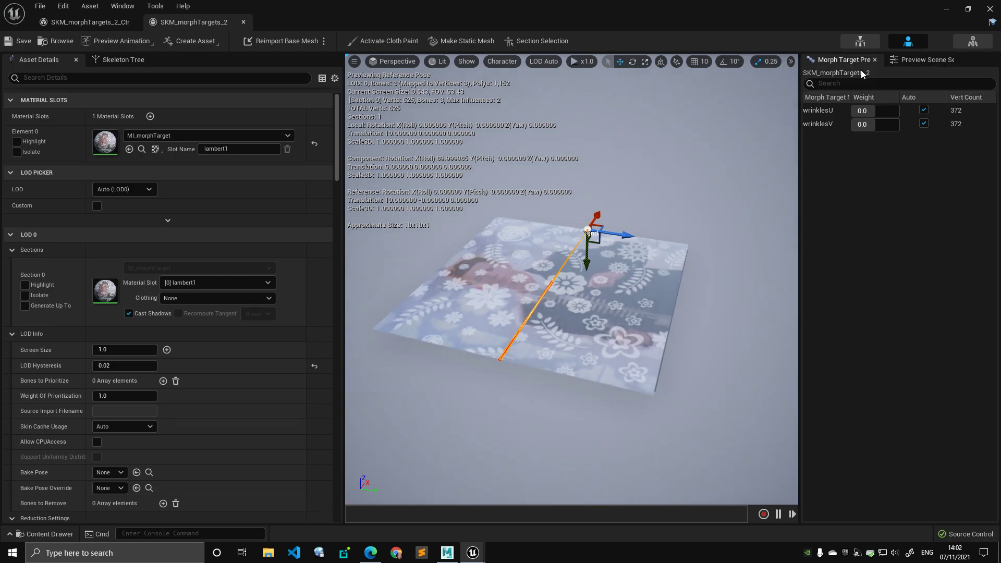
{"action": "left_click", "coordinate": [830, 109]}
{"action": "left_click", "coordinate": [829, 124], "text": "shift"}
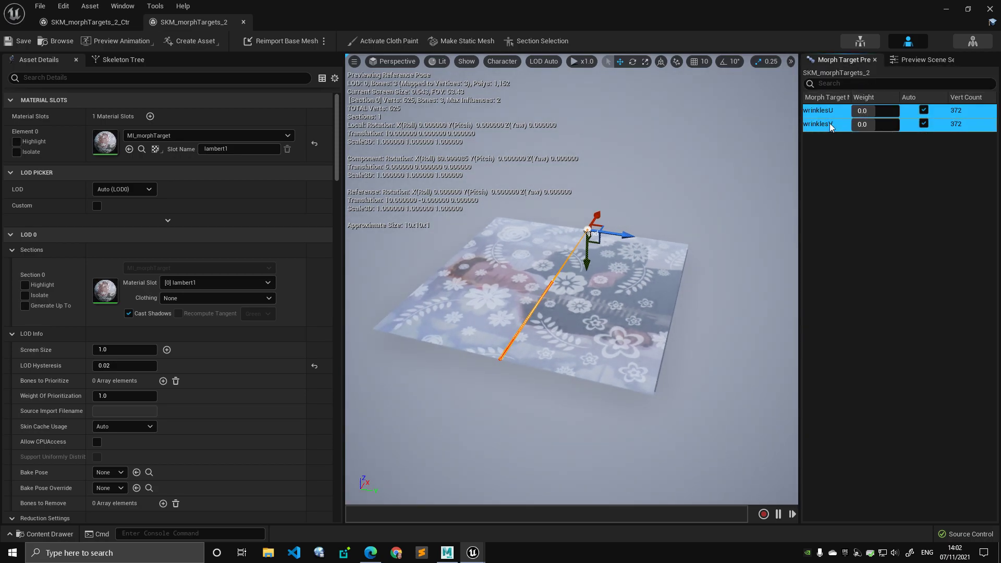
{"action": "left_click", "coordinate": [831, 112]}
{"action": "left_click", "coordinate": [827, 123], "text": "shift"}
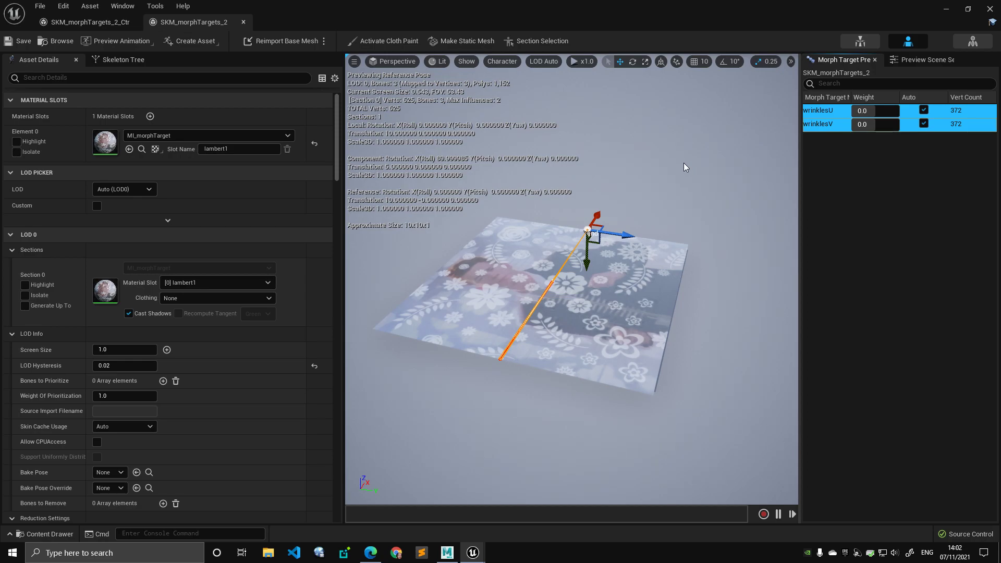
Step: Filter the mesh's asset details by "morph", examine the Import Morph Targets option, and close the mesh editor
{"action": "left_click", "coordinate": [241, 79]}
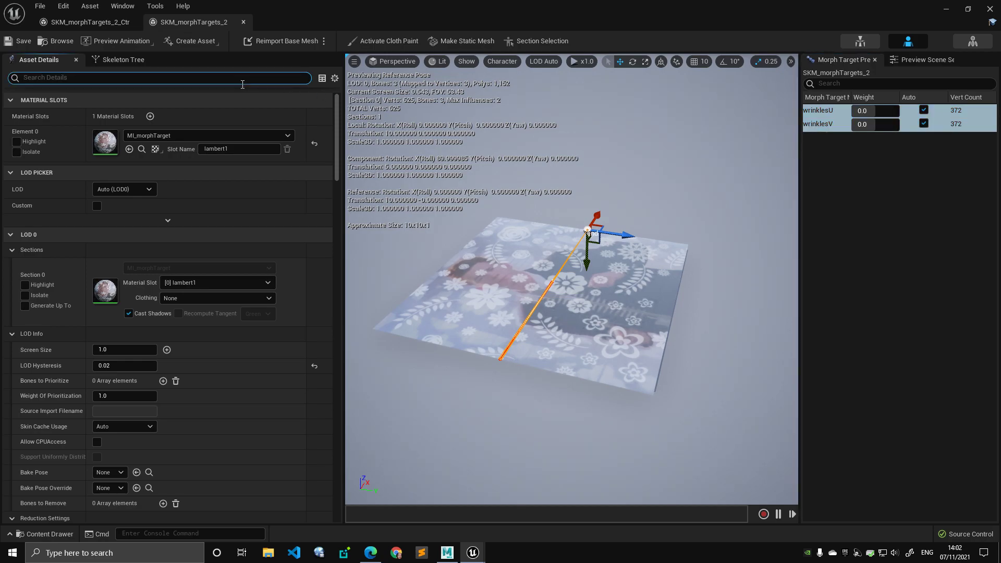
{"action": "type", "text": "morph"}
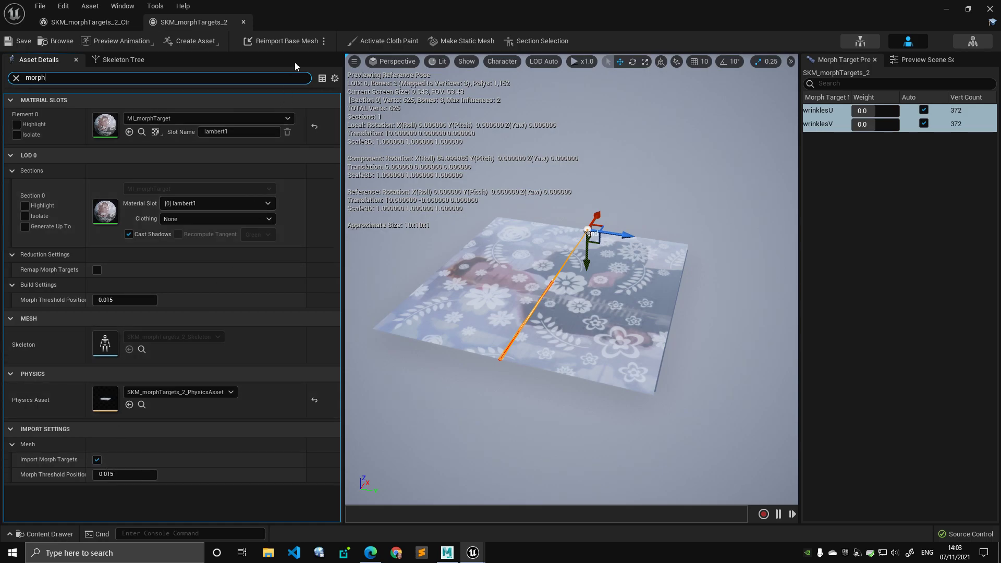
{"action": "left_click", "coordinate": [243, 21]}
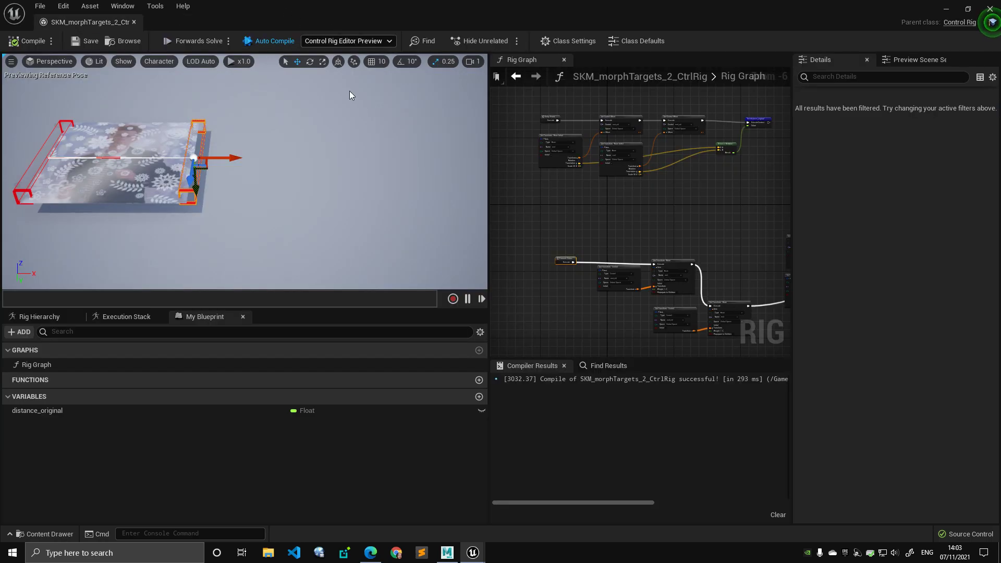
Step: Reimport the SKM_morphTargets_2 skeletal mesh, reopen it at full size and save it
{"action": "left_click_drag", "start_coordinate": [402, 11], "coordinate": [403, 67]}
{"action": "right_click", "coordinate": [436, 389]}
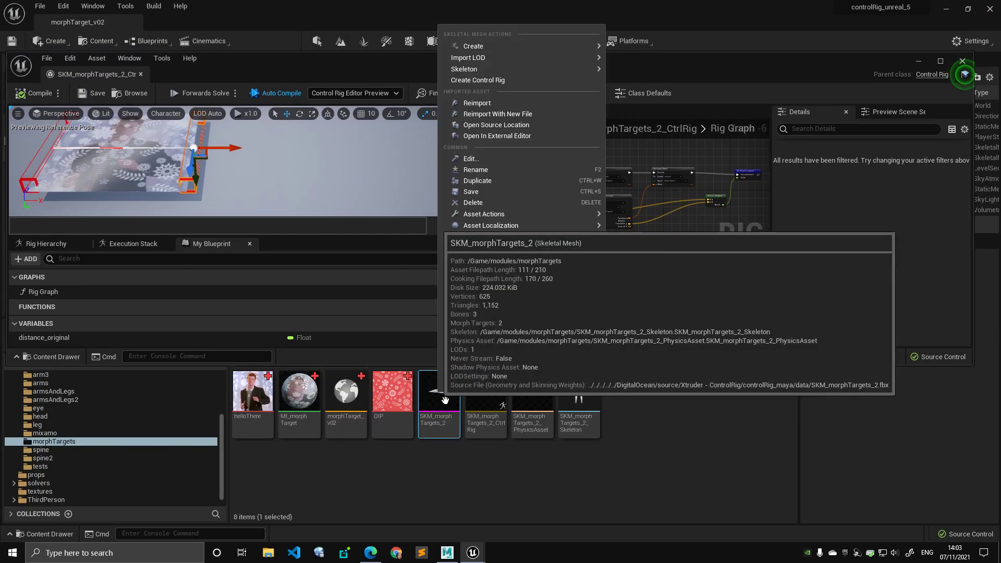
{"action": "left_click", "coordinate": [503, 174]}
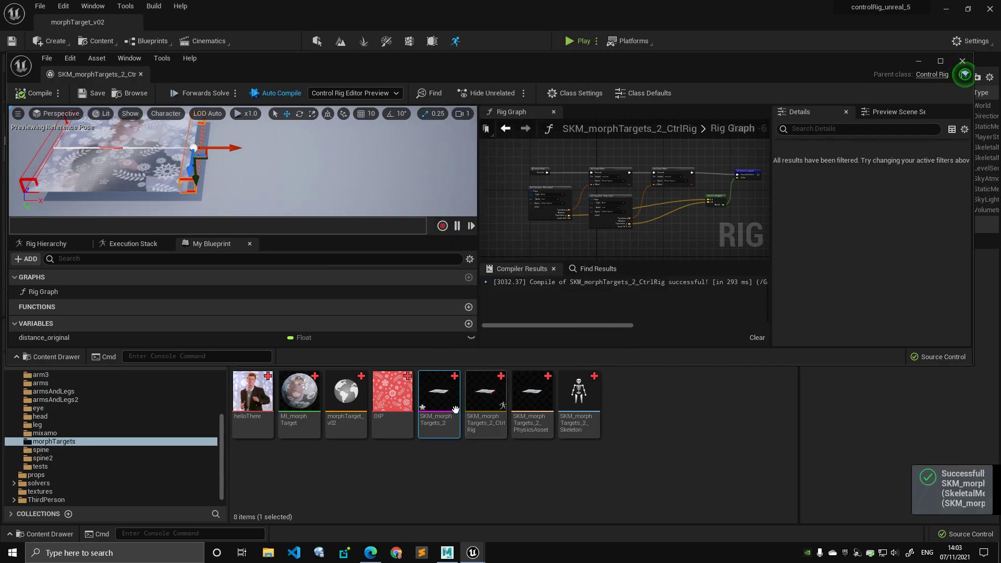
{"action": "double_click", "coordinate": [438, 395]}
{"action": "left_click", "coordinate": [30, 94]}
{"action": "double_click", "coordinate": [755, 59]}
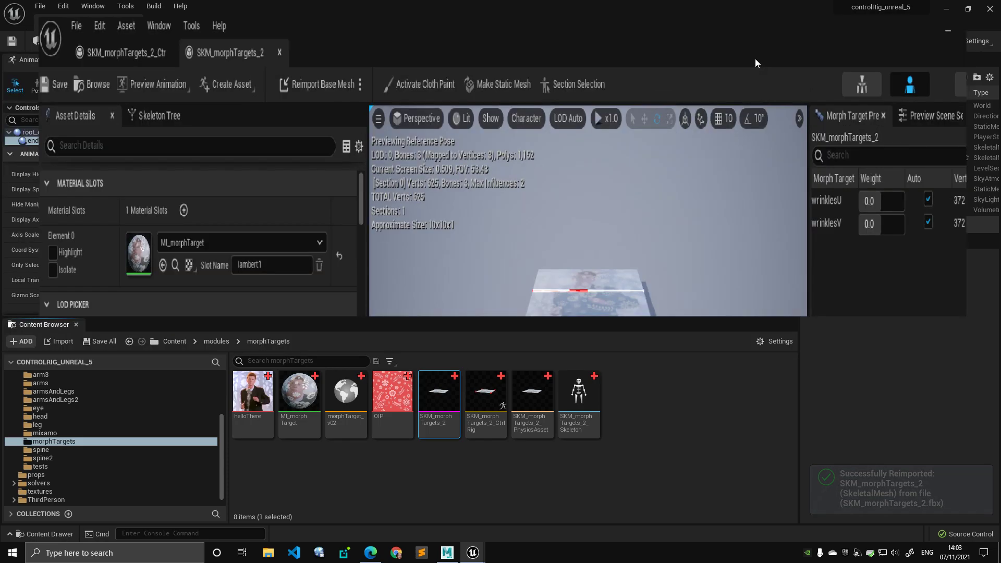
Step: Preview the wrinklesU and wrinklesV morph targets by varying their weights on the plane, and return both weights to 0
{"action": "key", "text": "a"}
{"action": "right_click_drag", "start_coordinate": [480, 192], "coordinate": [636, 234]}
{"action": "key", "text": "a"}
{"action": "key", "text": "w"}
{"action": "mouse_move", "coordinate": [881, 114]}
{"action": "left_mouse_down"}
{"action": "mouse_move", "coordinate": [917, 114]}
{"action": "mouse_move", "coordinate": [876, 116]}
{"action": "mouse_move", "coordinate": [914, 125]}
{"action": "mouse_move", "coordinate": [871, 127]}
{"action": "left_mouse_up"}
{"action": "left_click", "coordinate": [876, 115]}
{"action": "left_click", "coordinate": [863, 126]}
{"action": "type", "text": "0"}
{"action": "key", "text": "Return"}
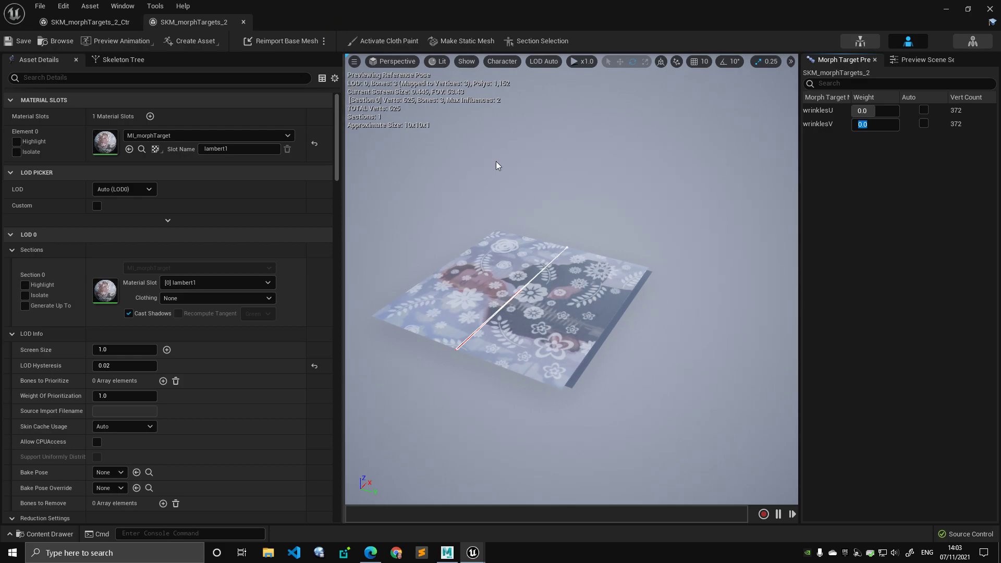
{"action": "left_click_drag", "start_coordinate": [635, 224], "coordinate": [542, 263], "text": "alt"}
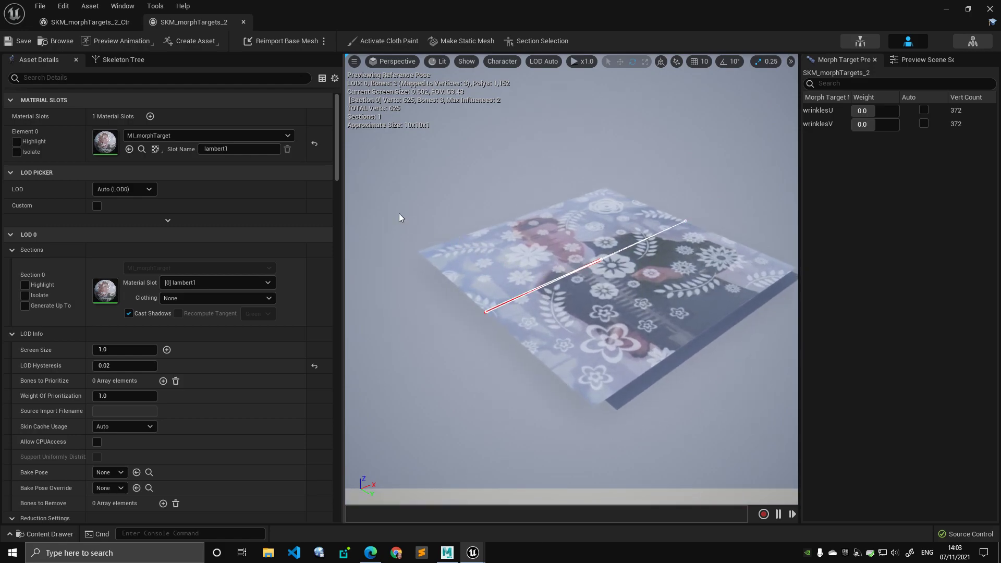
Step: Open the MI_morphTarget material, filter its details by "morph" to check the morph target usage option, and close the material and mesh editors
{"action": "double_click", "coordinate": [114, 138]}
{"action": "scroll", "coordinate": [762, 195], "scroll_direction": "down", "scroll_amount": 3}
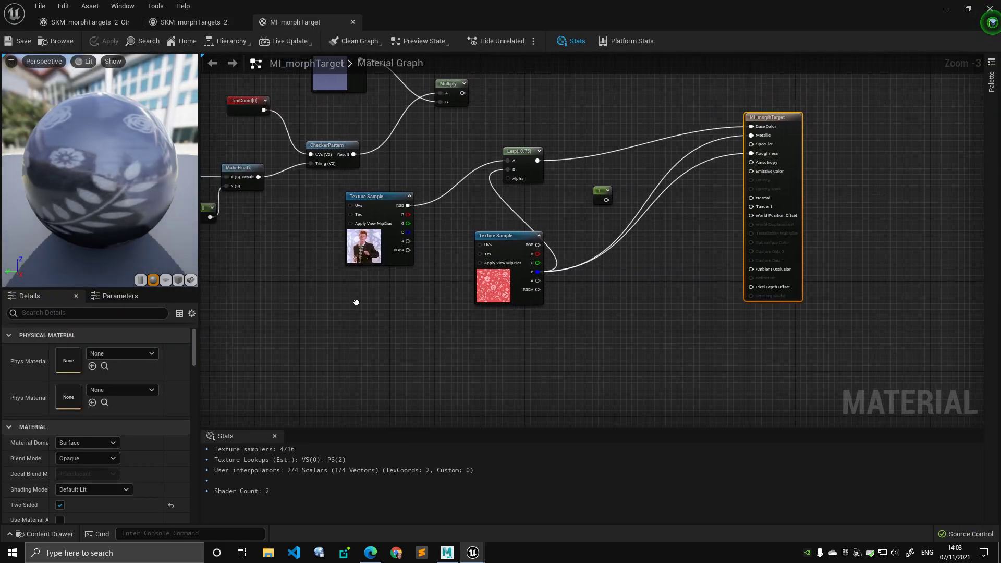
{"action": "scroll", "coordinate": [313, 353], "scroll_direction": "up", "scroll_amount": 2}
{"action": "scroll", "coordinate": [108, 421], "scroll_direction": "down", "scroll_amount": 5}
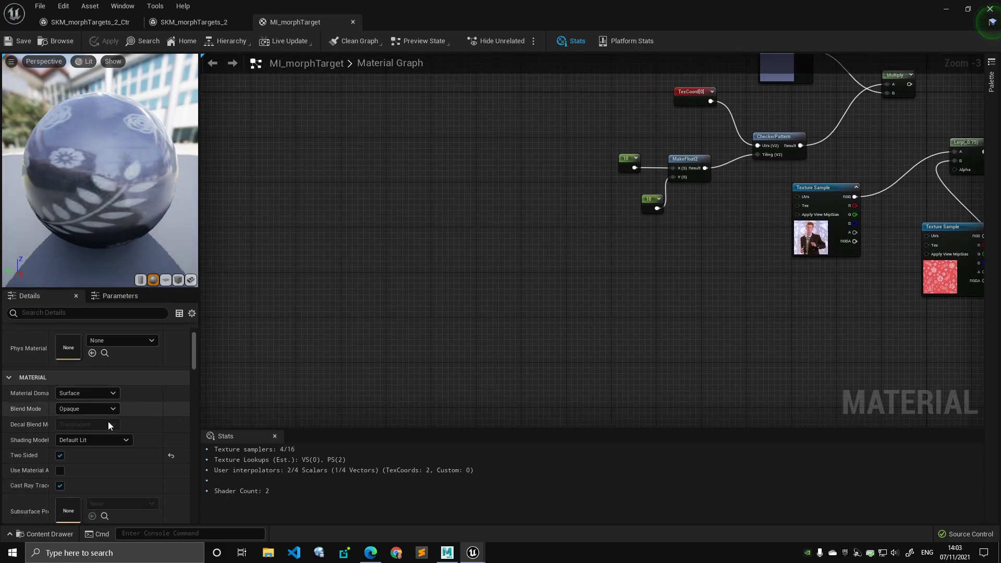
{"action": "left_click", "coordinate": [80, 314]}
{"action": "type", "text": "morph"}
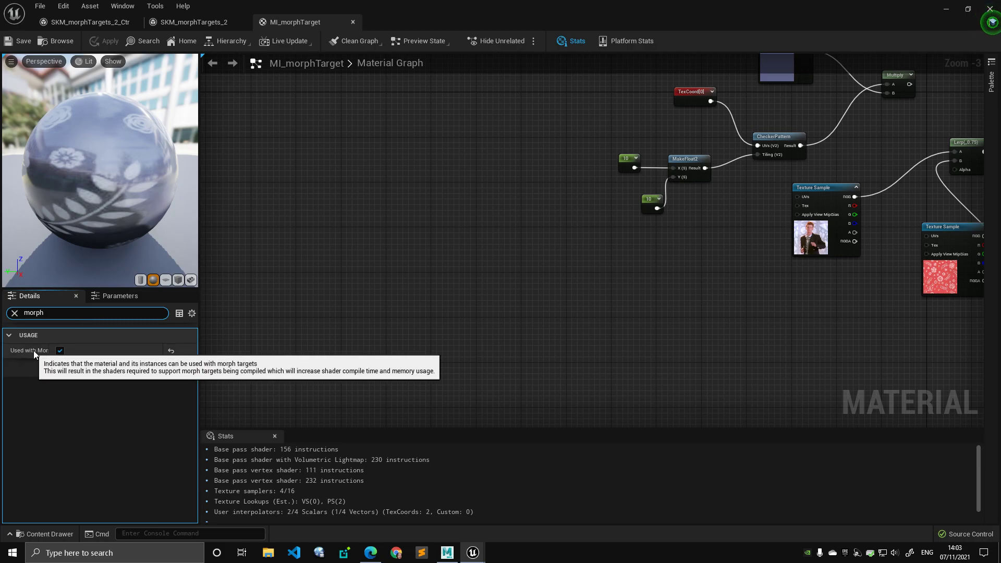
{"action": "left_click", "coordinate": [353, 22]}
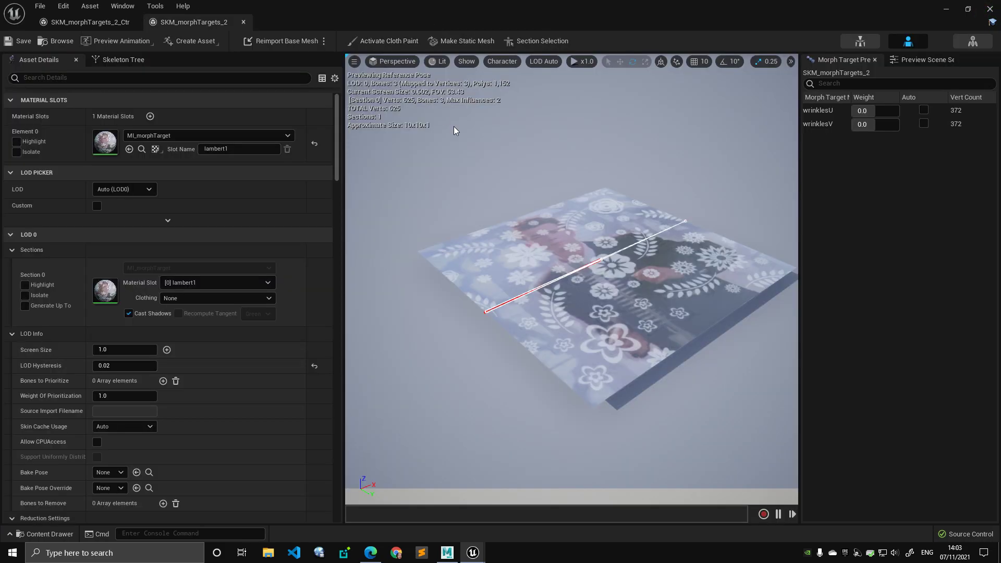
{"action": "left_click", "coordinate": [243, 21]}
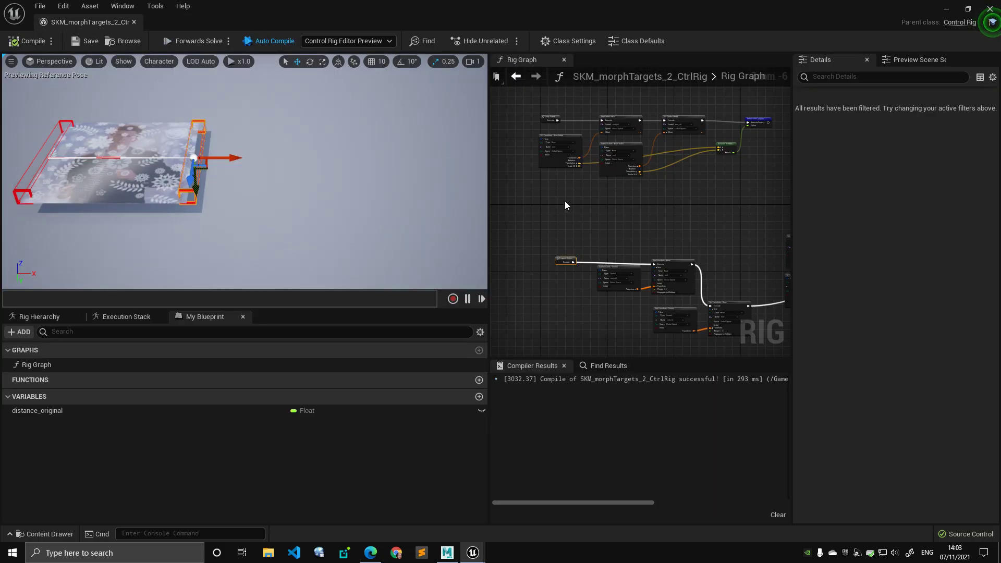
Step: Uncover the level viewport and slide end_ctrl toward and away from root_ctrl to test the plane's automatic wrinkling
{"action": "left_click_drag", "start_coordinate": [431, 5], "coordinate": [456, 320]}
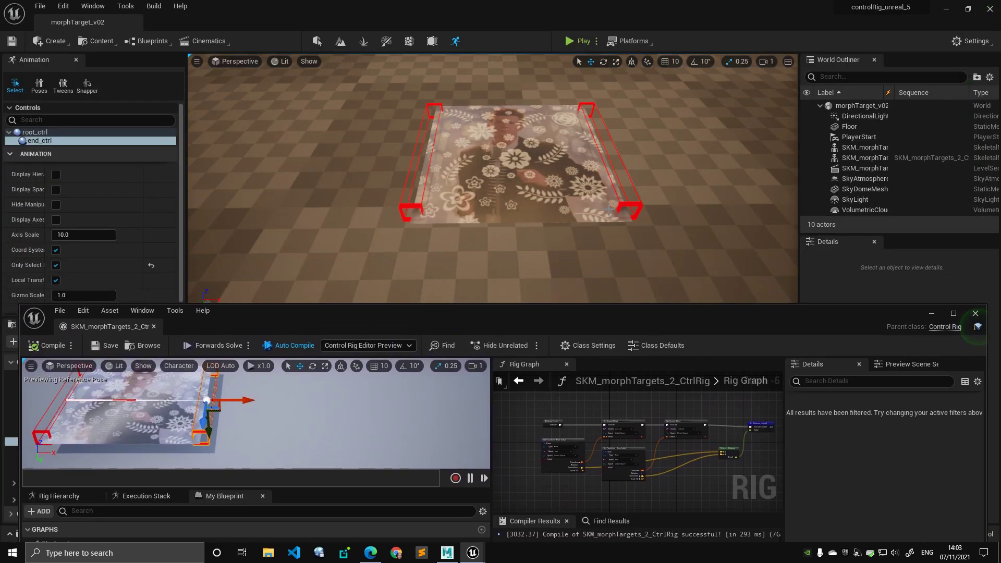
{"action": "left_click", "coordinate": [641, 207]}
{"action": "left_click_drag", "start_coordinate": [652, 217], "coordinate": [662, 245], "text": "alt"}
{"action": "left_click_drag", "start_coordinate": [608, 189], "coordinate": [498, 189]}
{"action": "left_click_drag", "start_coordinate": [643, 180], "coordinate": [556, 190]}
{"action": "left_click_drag", "start_coordinate": [674, 192], "coordinate": [726, 177]}
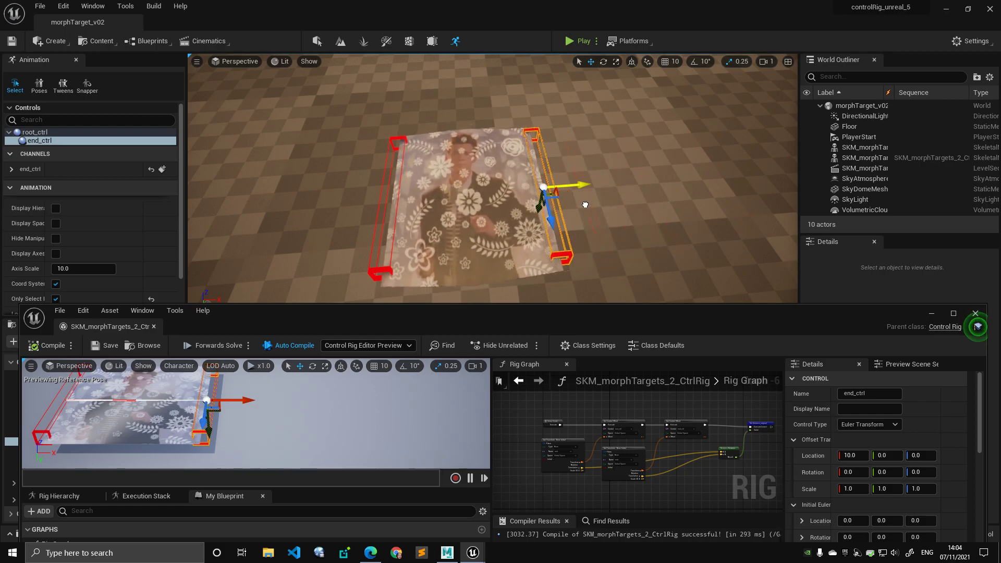
{"action": "left_click_drag", "start_coordinate": [662, 201], "coordinate": [575, 198]}
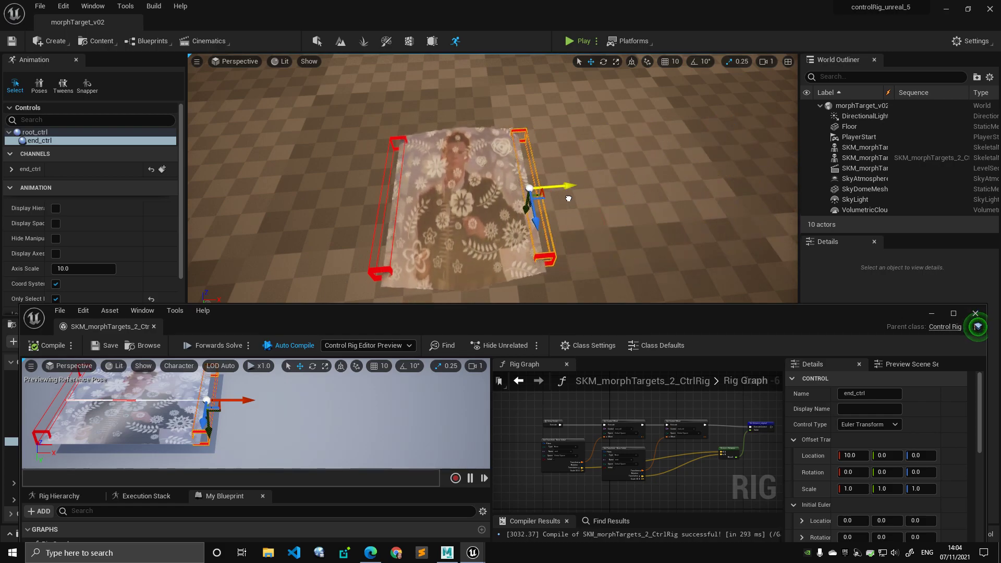
{"action": "left_click_drag", "start_coordinate": [725, 190], "coordinate": [744, 191]}
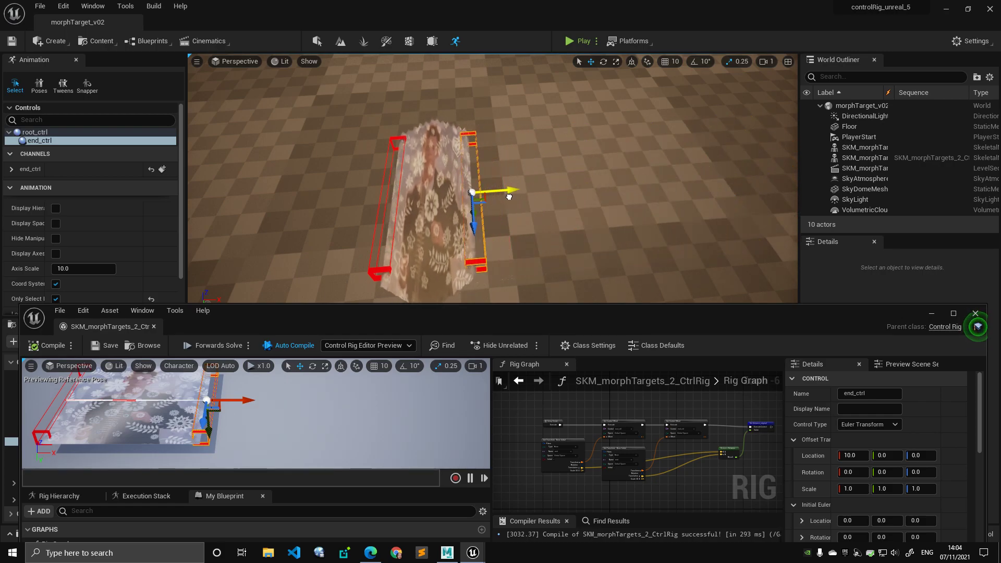
Step: Move end_ctrl once more to check the plane's deformation, and undo that move
{"action": "left_click_drag", "start_coordinate": [628, 201], "coordinate": [729, 181], "text": "alt"}
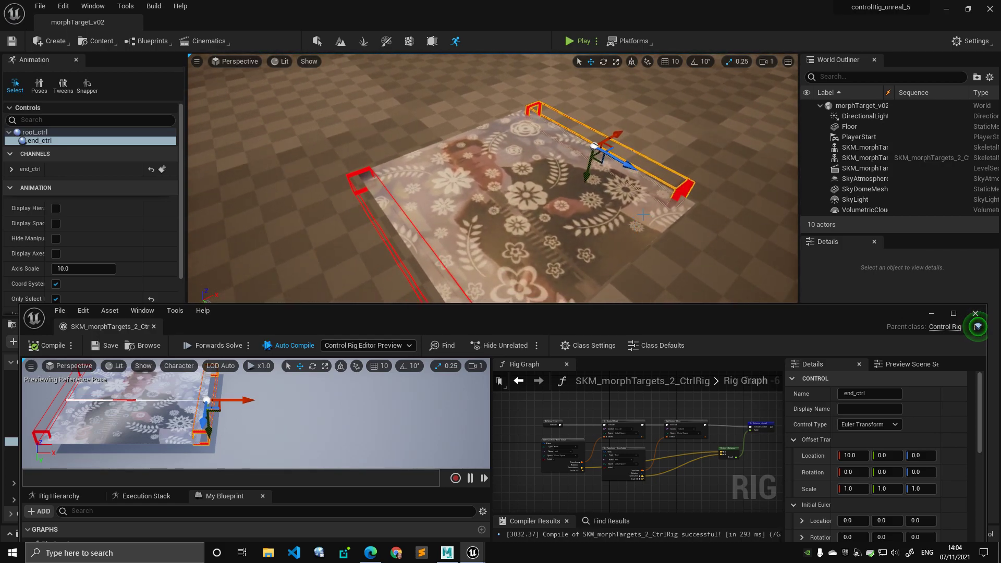
{"action": "left_click_drag", "start_coordinate": [635, 224], "coordinate": [688, 142], "text": "alt"}
{"action": "left_click_drag", "start_coordinate": [606, 154], "coordinate": [561, 163]}
{"action": "key", "text": "ctrl+z"}
Step: Show the SKM_morphTargets_2_CtrlRig editor at full size with both node chains of its rig graph
{"action": "left_click_drag", "start_coordinate": [631, 314], "coordinate": [616, 166]}
{"action": "scroll", "coordinate": [663, 312], "scroll_direction": "down", "scroll_amount": 2}
{"action": "right_click_drag", "start_coordinate": [663, 313], "coordinate": [705, 282]}
{"action": "scroll", "coordinate": [571, 278], "scroll_direction": "down", "scroll_amount": 2}
{"action": "double_click", "coordinate": [550, 168]}
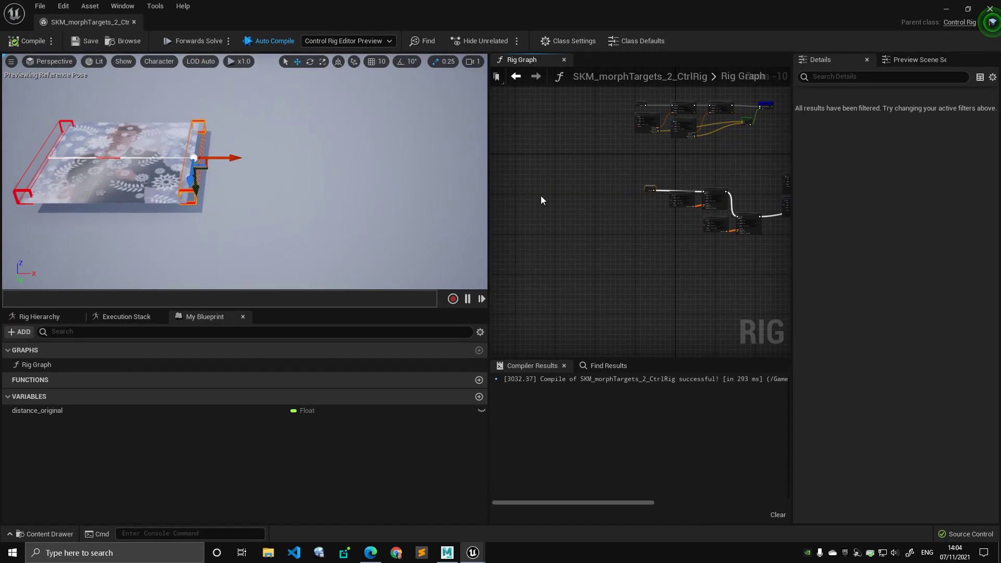
Step: Show the rig hierarchy and select the root, mid and end bones, followed by the end_ctrl and root_ctrl controls
{"action": "left_click", "coordinate": [39, 316]}
{"action": "left_click", "coordinate": [26, 342]}
{"action": "left_click", "coordinate": [31, 358], "text": "shift"}
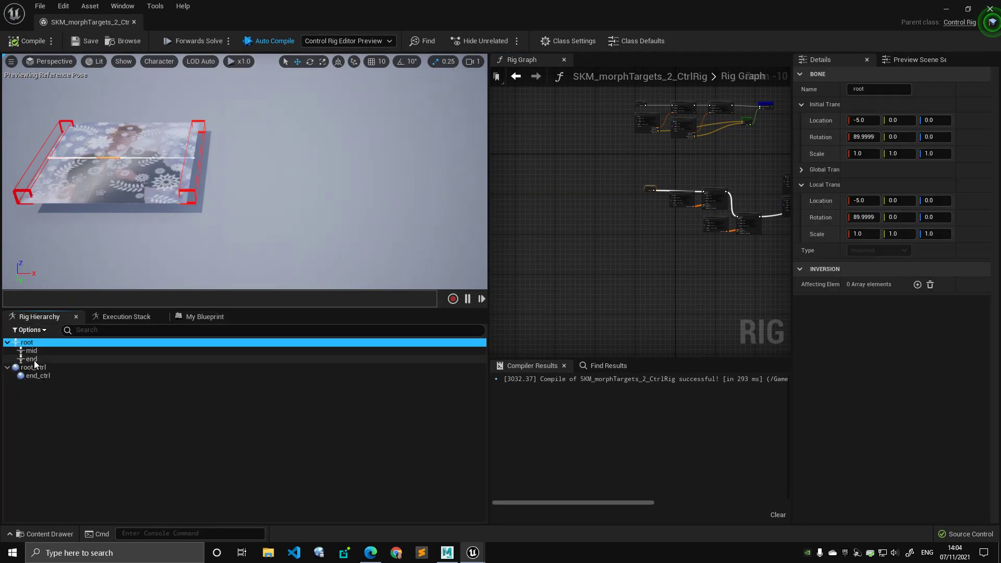
{"action": "right_click_drag", "start_coordinate": [176, 168], "coordinate": [313, 185]}
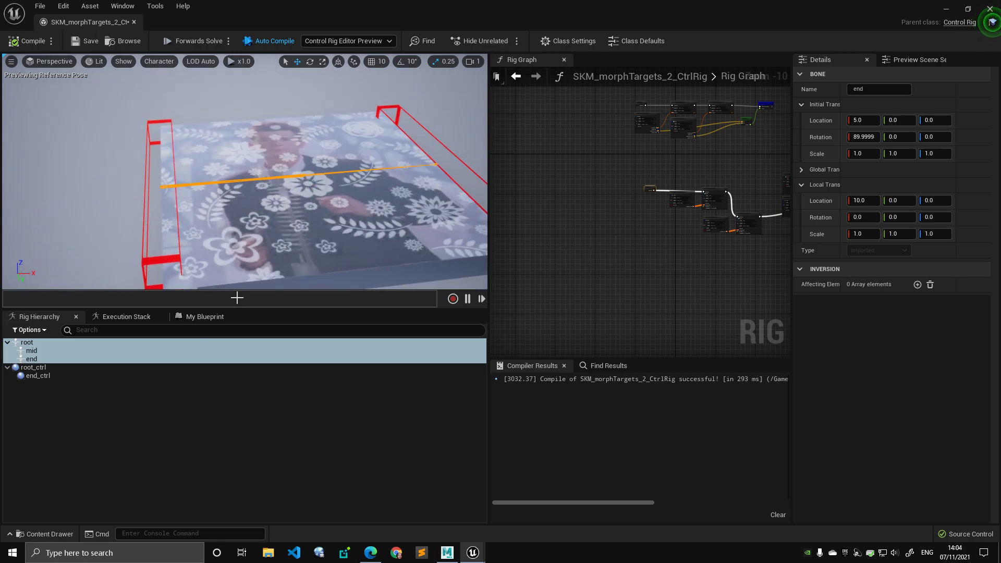
{"action": "left_click", "coordinate": [95, 375]}
{"action": "left_click", "coordinate": [75, 367]}
Step: Delete the Distance Between and Set distance_original nodes from the end of the Setup Event chain
{"action": "right_click_drag", "start_coordinate": [744, 170], "coordinate": [615, 280]}
{"action": "scroll", "coordinate": [615, 281], "scroll_direction": "up", "scroll_amount": 4}
{"action": "right_click_drag", "start_coordinate": [568, 247], "coordinate": [529, 282]}
{"action": "scroll", "coordinate": [721, 280], "scroll_direction": "up", "scroll_amount": 3}
{"action": "scroll", "coordinate": [665, 249], "scroll_direction": "down", "scroll_amount": 1}
{"action": "right_click_drag", "start_coordinate": [720, 242], "coordinate": [698, 276]}
{"action": "scroll", "coordinate": [698, 277], "scroll_direction": "up", "scroll_amount": 1}
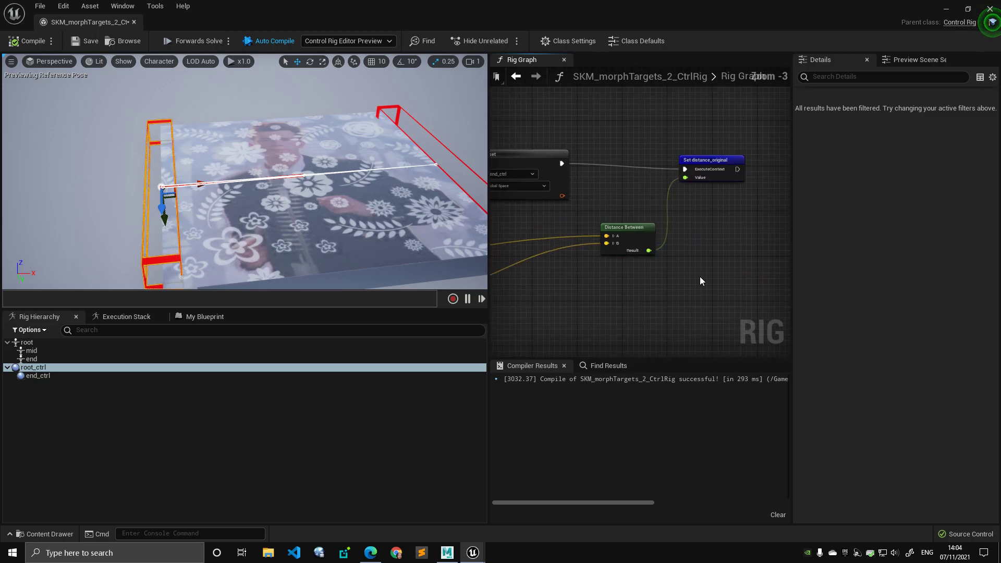
{"action": "left_click_drag", "start_coordinate": [743, 305], "coordinate": [624, 109]}
{"action": "key", "text": "Delete"}
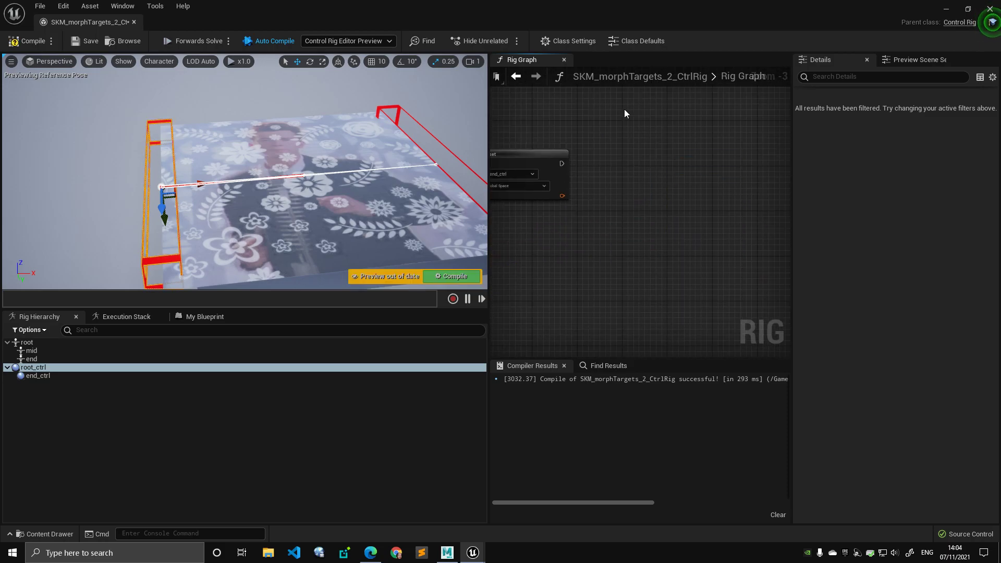
Step: Compile the control rig and examine the Setup Event chain with its Set Control Offset nodes
{"action": "scroll", "coordinate": [624, 108], "scroll_direction": "down", "scroll_amount": 1}
{"action": "right_click_drag", "start_coordinate": [623, 108], "coordinate": [768, 141]}
{"action": "scroll", "coordinate": [770, 145], "scroll_direction": "down", "scroll_amount": 3}
{"action": "left_click", "coordinate": [16, 39]}
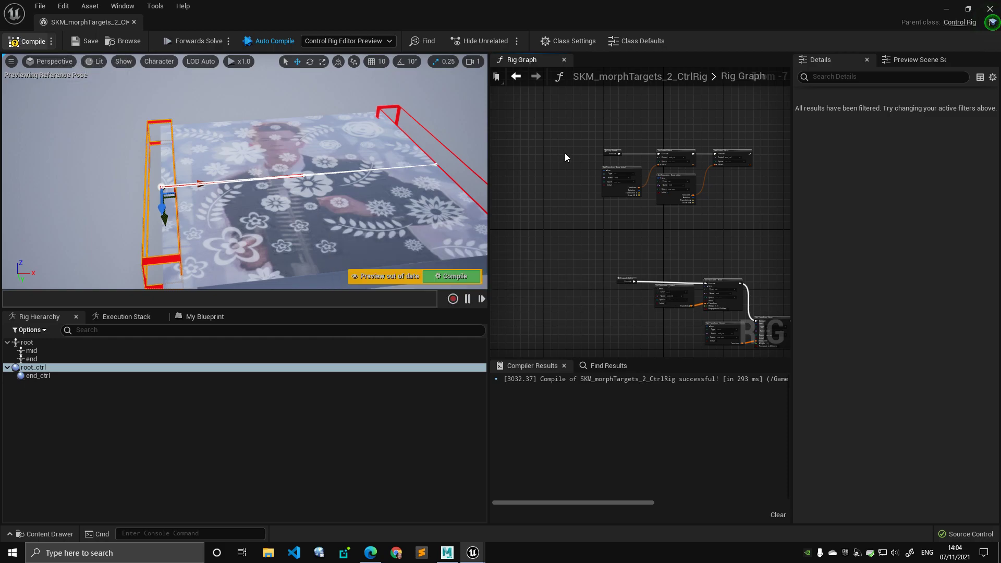
{"action": "scroll", "coordinate": [529, 154], "scroll_direction": "up", "scroll_amount": 3}
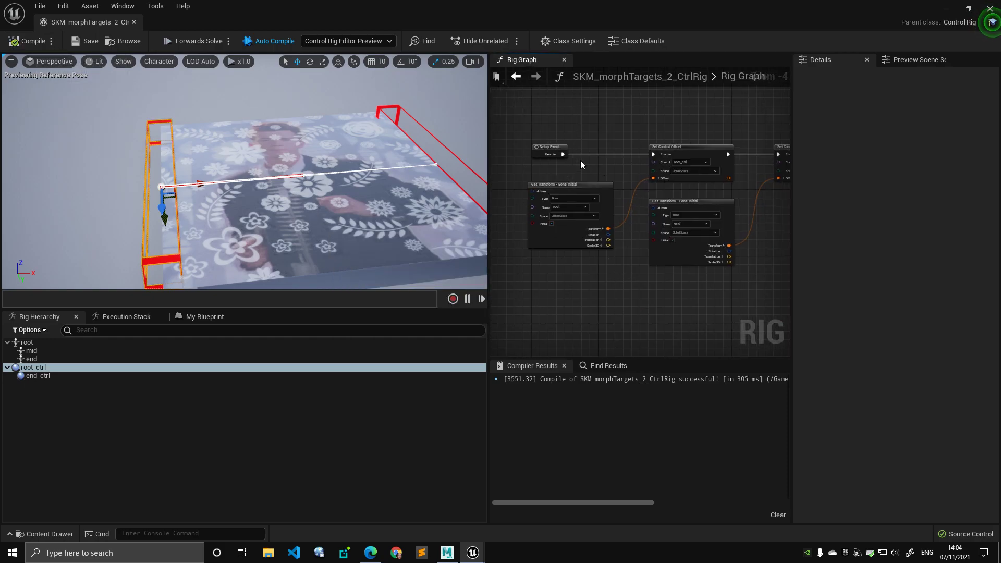
Step: Examine the Setup Event chain, selecting the root bone, the end bone's Get Transform, end_ctrl and its Set Control Offset node
{"action": "left_click", "coordinate": [551, 148]}
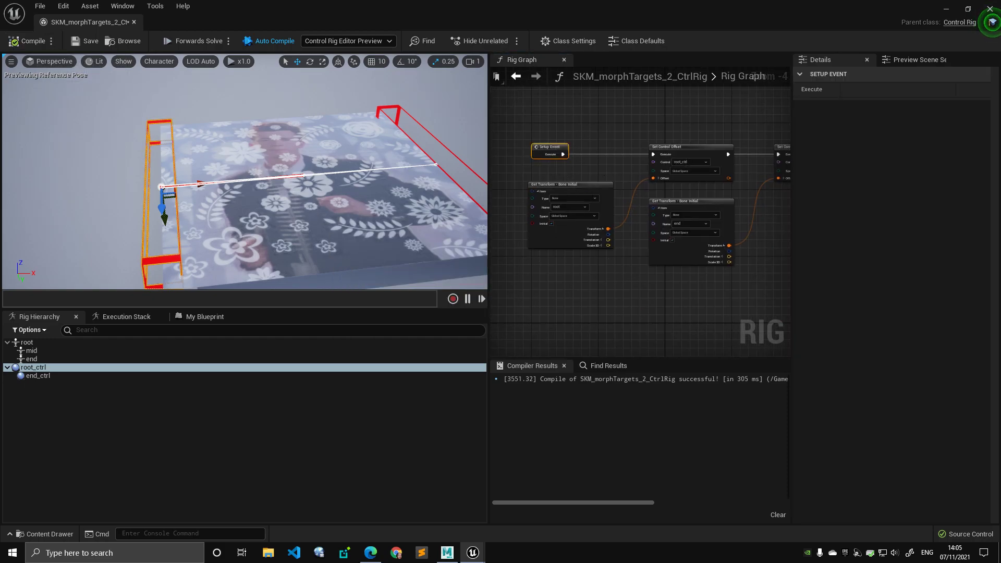
{"action": "left_click", "coordinate": [166, 164]}
{"action": "left_click", "coordinate": [26, 342]}
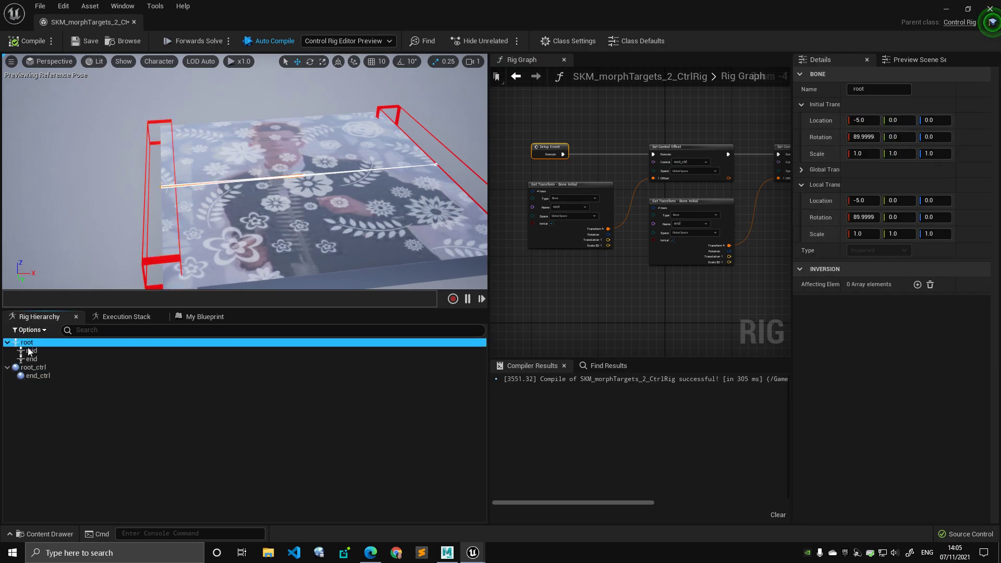
{"action": "left_click", "coordinate": [714, 202]}
{"action": "right_click_drag", "start_coordinate": [715, 201], "coordinate": [646, 205]}
{"action": "scroll", "coordinate": [604, 190], "scroll_direction": "up", "scroll_amount": 1}
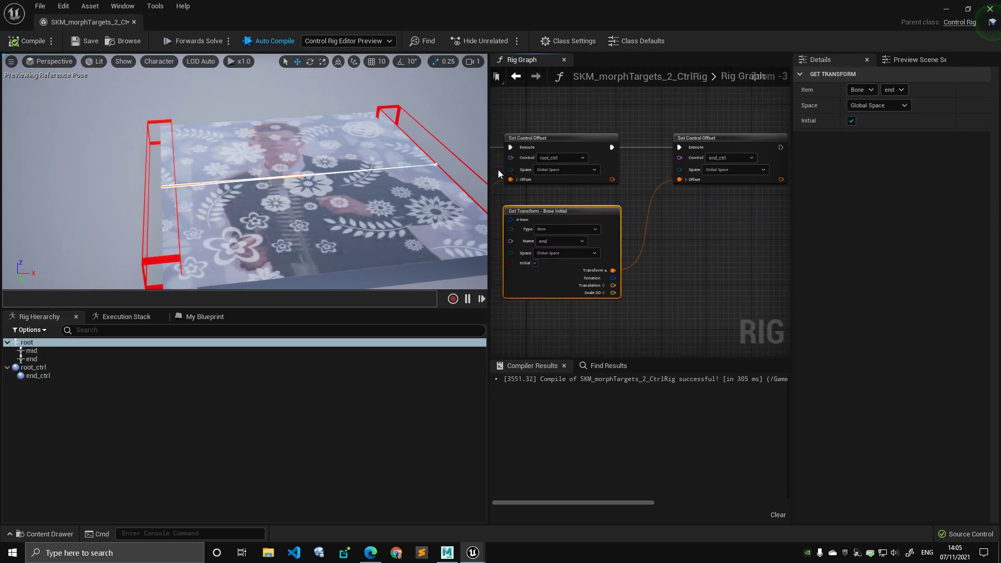
{"action": "left_click", "coordinate": [38, 376]}
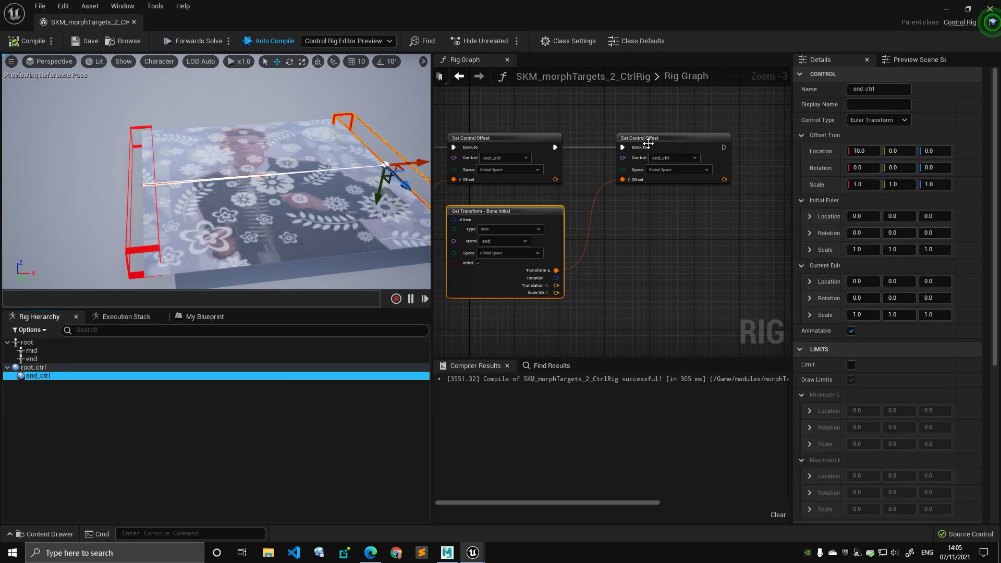
{"action": "left_click", "coordinate": [646, 147]}
{"action": "scroll", "coordinate": [624, 121], "scroll_direction": "down", "scroll_amount": 2}
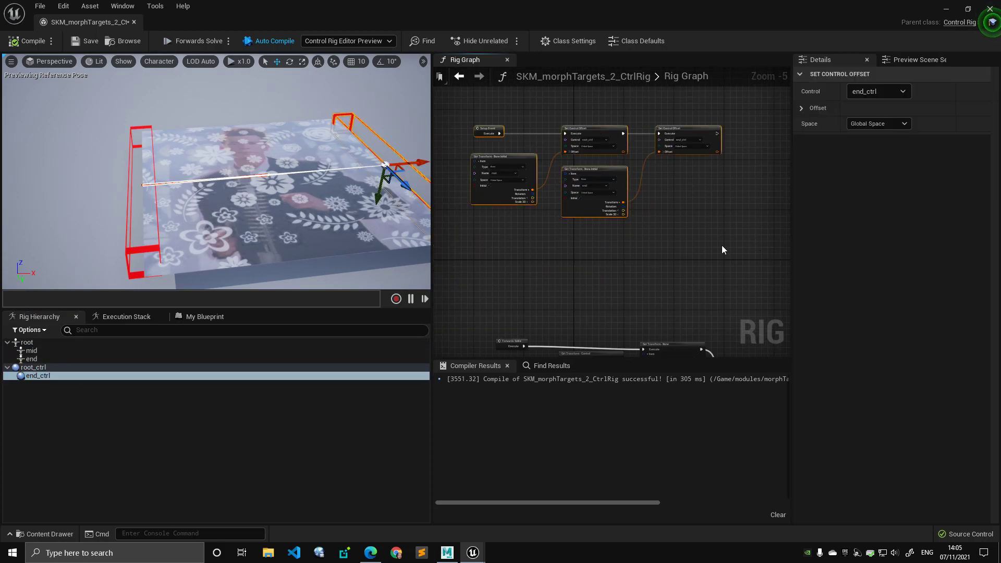
Step: Examine how the Forwards Solve chain passes the root_ctrl transform to the root bone, selecting root_ctrl and the root bone
{"action": "scroll", "coordinate": [696, 289], "scroll_direction": "down", "scroll_amount": 2}
{"action": "scroll", "coordinate": [681, 162], "scroll_direction": "up", "scroll_amount": 3}
{"action": "right_click_drag", "start_coordinate": [729, 248], "coordinate": [653, 145]}
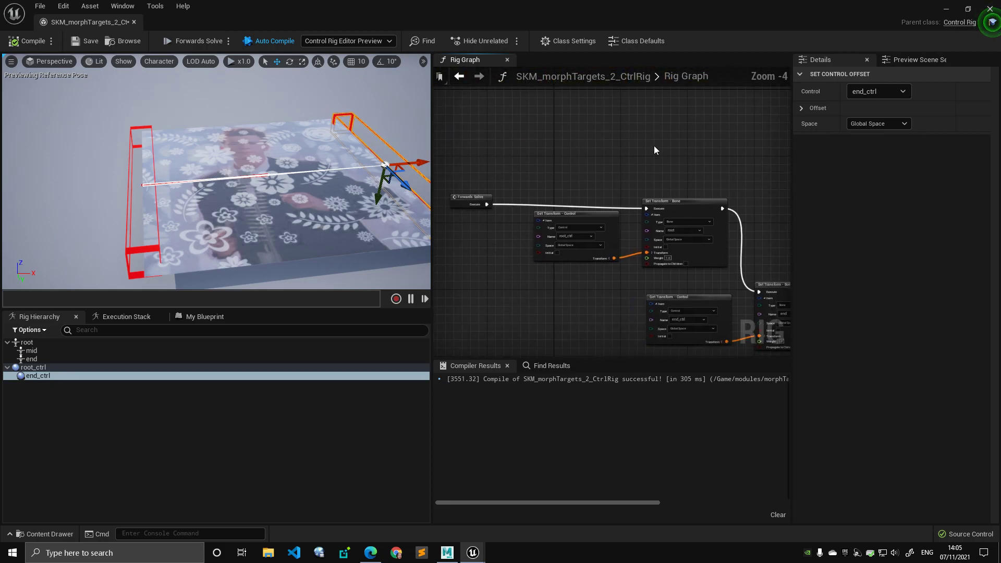
{"action": "left_click", "coordinate": [513, 193]}
{"action": "left_click_drag", "start_coordinate": [514, 193], "coordinate": [514, 197]}
{"action": "right_click_drag", "start_coordinate": [620, 196], "coordinate": [634, 170]}
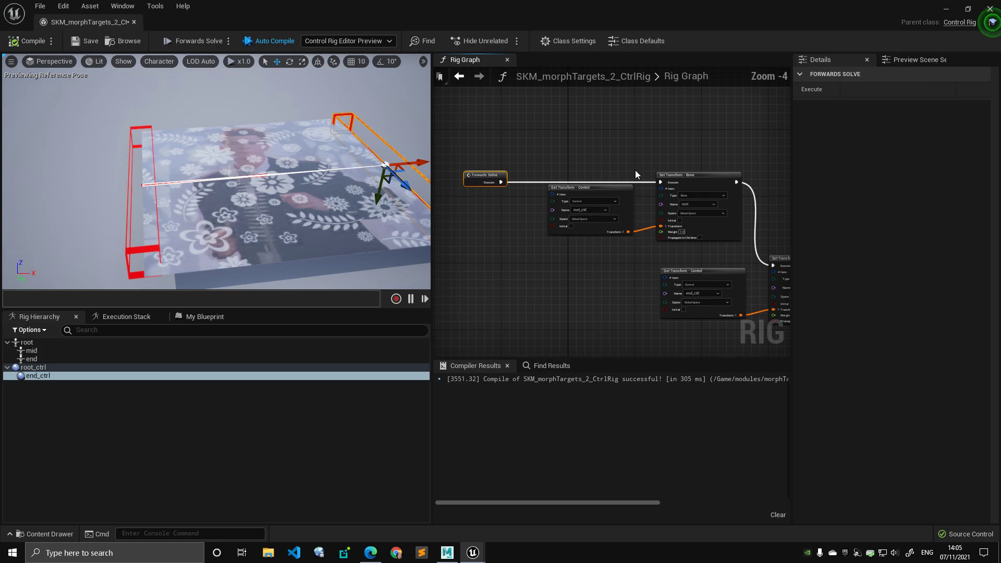
{"action": "scroll", "coordinate": [635, 170], "scroll_direction": "up", "scroll_amount": 1}
{"action": "left_click", "coordinate": [577, 177]}
{"action": "right_click_drag", "start_coordinate": [582, 134], "coordinate": [628, 129]}
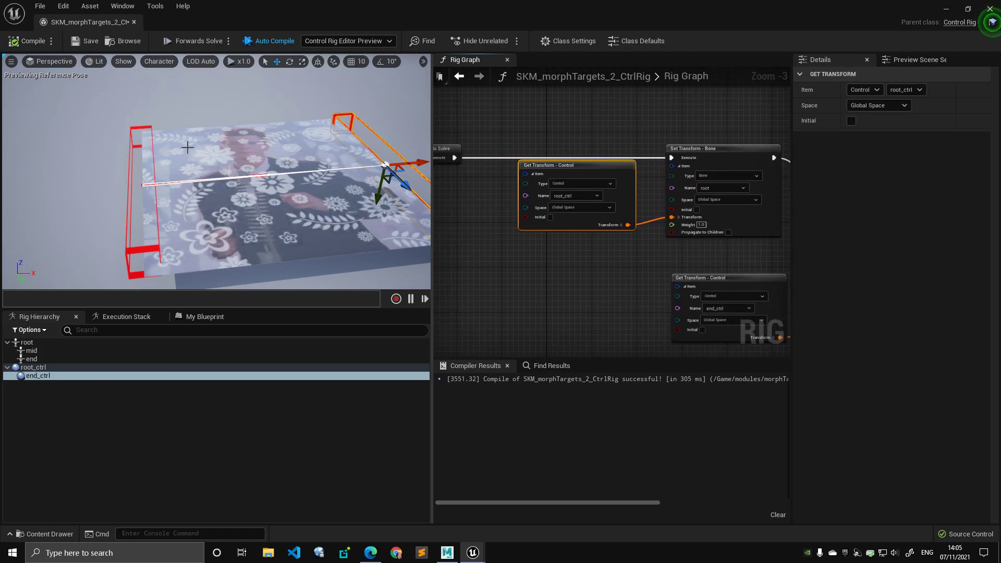
{"action": "left_click", "coordinate": [146, 136]}
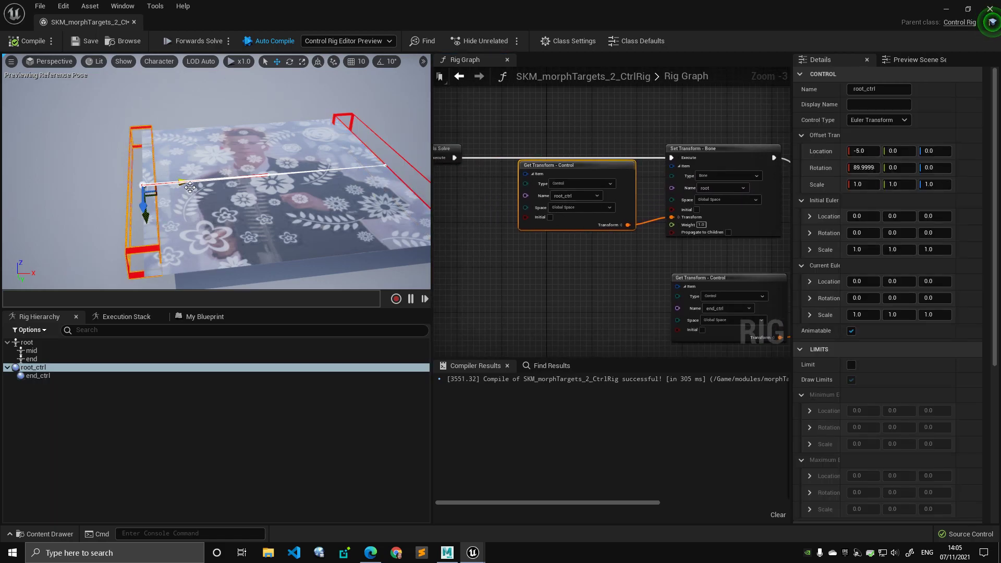
{"action": "left_click", "coordinate": [44, 342]}
Step: Examine the Get Transform and Set Transform nodes linking end_ctrl to the end bone, and select end_ctrl
{"action": "right_click_drag", "start_coordinate": [592, 250], "coordinate": [543, 253]}
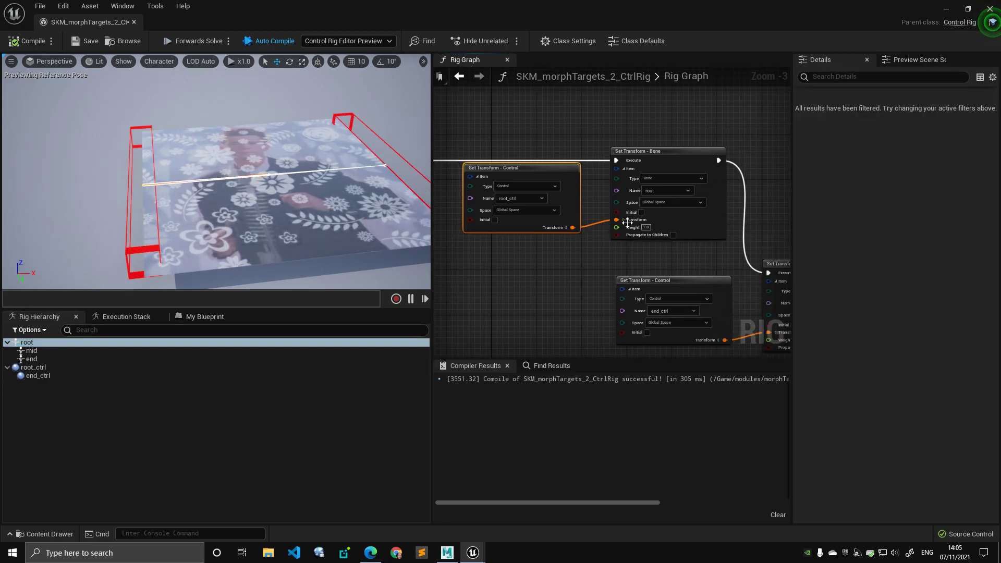
{"action": "right_click_drag", "start_coordinate": [677, 261], "coordinate": [573, 224]}
{"action": "left_click", "coordinate": [500, 219]}
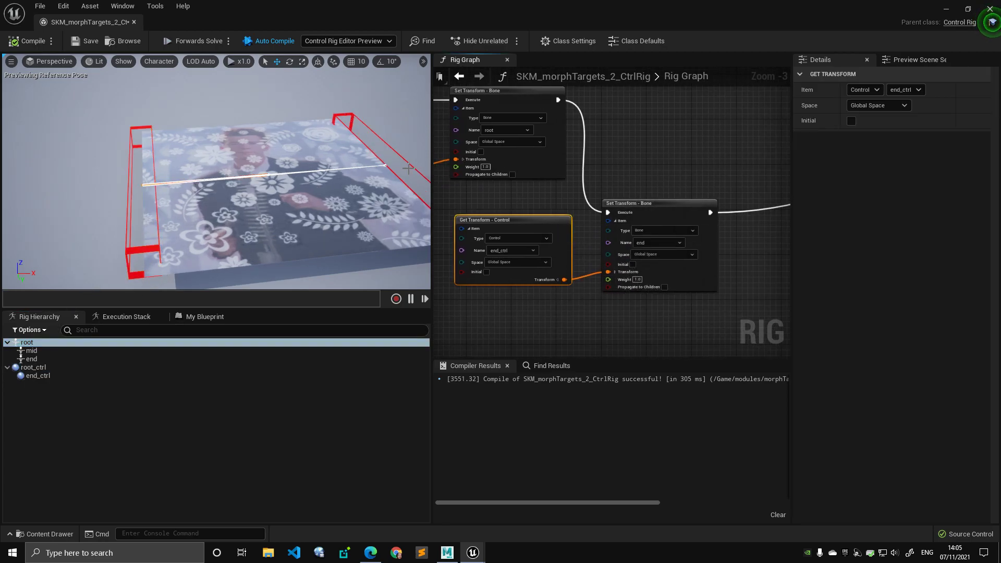
{"action": "left_click", "coordinate": [408, 168]}
{"action": "left_click", "coordinate": [664, 210]}
{"action": "left_click_drag", "start_coordinate": [397, 145], "coordinate": [272, 158]}
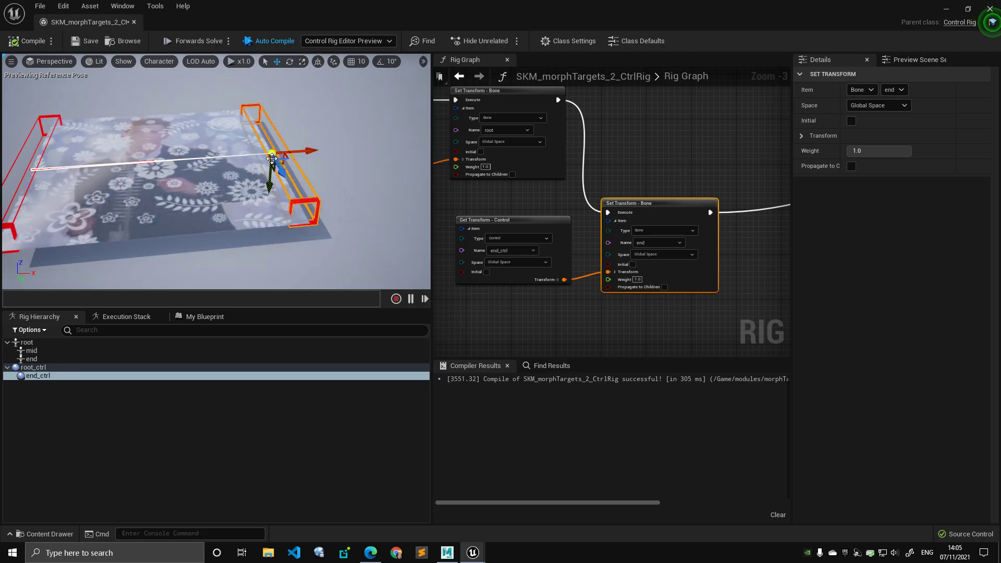
Step: Examine the Get Transform nodes for the root and end bones that feed Interpolate, and select both bones in the hierarchy
{"action": "scroll", "coordinate": [688, 172], "scroll_direction": "down", "scroll_amount": 3}
{"action": "right_click_drag", "start_coordinate": [688, 172], "coordinate": [452, 199]}
{"action": "scroll", "coordinate": [518, 198], "scroll_direction": "up", "scroll_amount": 2}
{"action": "scroll", "coordinate": [485, 188], "scroll_direction": "up", "scroll_amount": 2}
{"action": "left_click", "coordinate": [531, 189]}
{"action": "left_click_drag", "start_coordinate": [527, 193], "coordinate": [527, 200]}
{"action": "right_click_drag", "start_coordinate": [337, 150], "coordinate": [126, 158]}
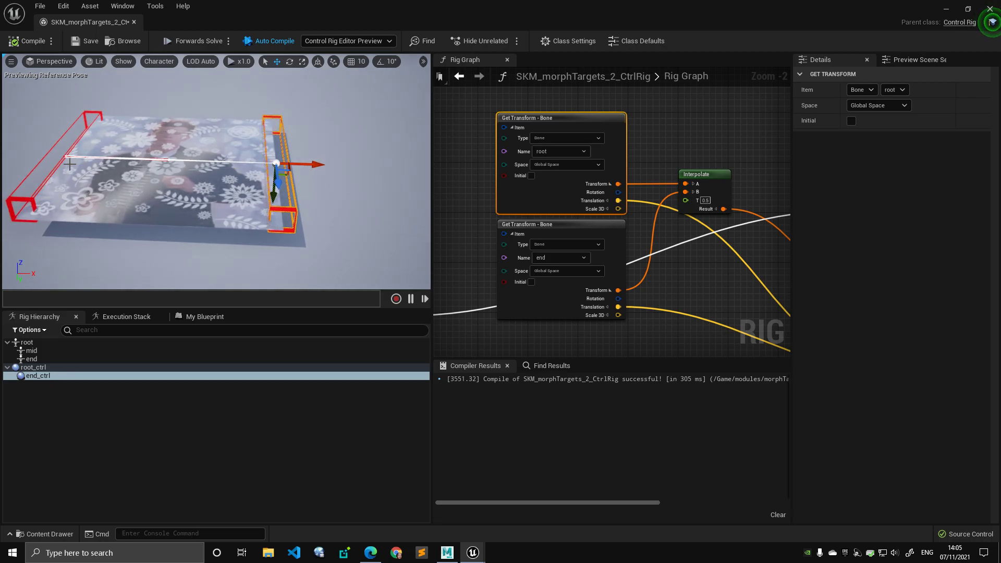
{"action": "left_click", "coordinate": [45, 345]}
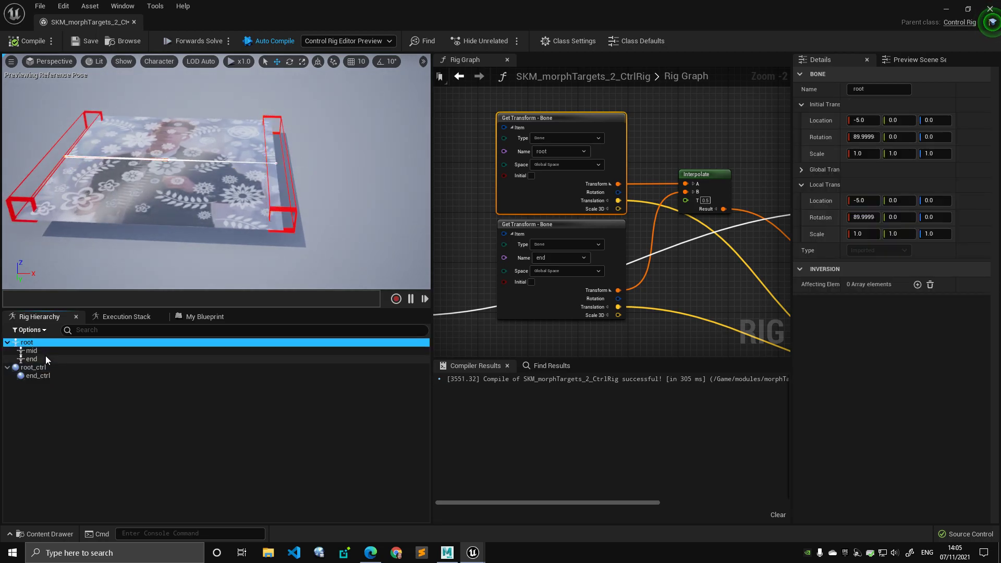
{"action": "left_click", "coordinate": [66, 360], "text": "ctrl"}
Step: Move the Interpolate node to between the two Get Transform nodes and examine its T value
{"action": "right_click_drag", "start_coordinate": [648, 232], "coordinate": [524, 223]}
{"action": "scroll", "coordinate": [524, 223], "scroll_direction": "up", "scroll_amount": 2}
{"action": "left_click_drag", "start_coordinate": [589, 152], "coordinate": [568, 194]}
{"action": "right_click_drag", "start_coordinate": [594, 224], "coordinate": [637, 211]}
{"action": "scroll", "coordinate": [637, 211], "scroll_direction": "up", "scroll_amount": 1}
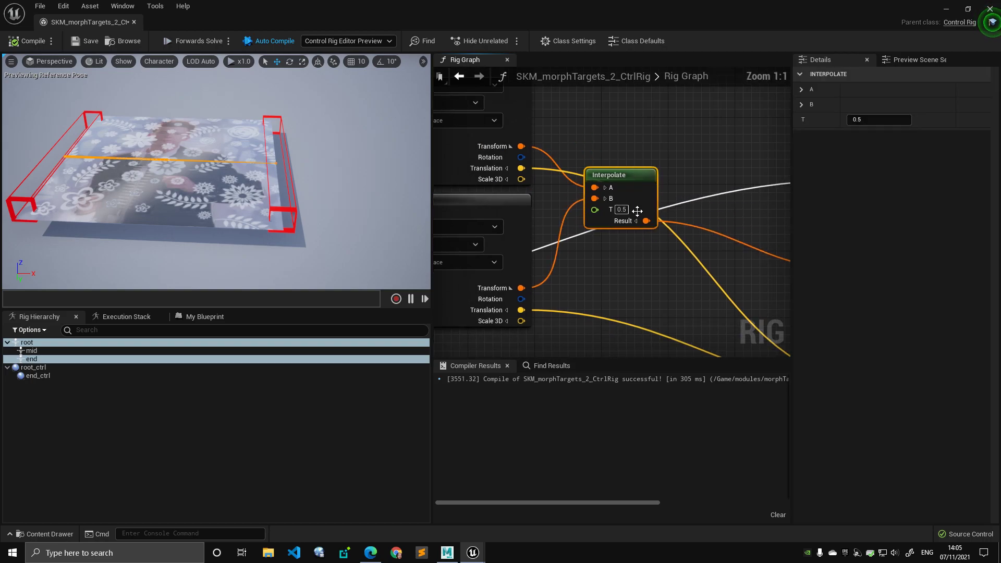
{"action": "scroll", "coordinate": [613, 170], "scroll_direction": "down", "scroll_amount": 2}
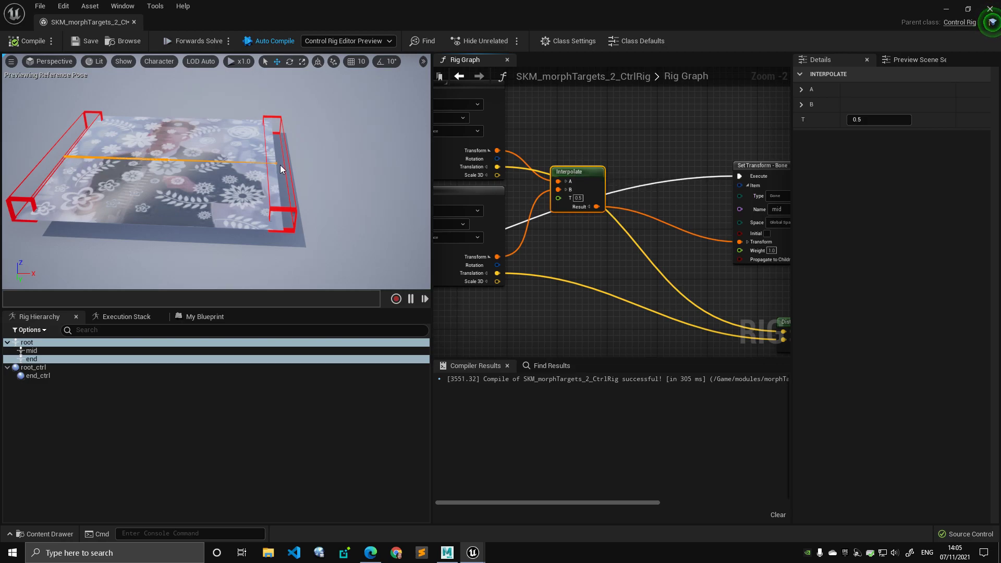
Step: Reposition the mid bone's Set Transform node and expand its Transform input
{"action": "scroll", "coordinate": [627, 204], "scroll_direction": "up", "scroll_amount": 2}
{"action": "left_click_drag", "start_coordinate": [670, 146], "coordinate": [623, 106]}
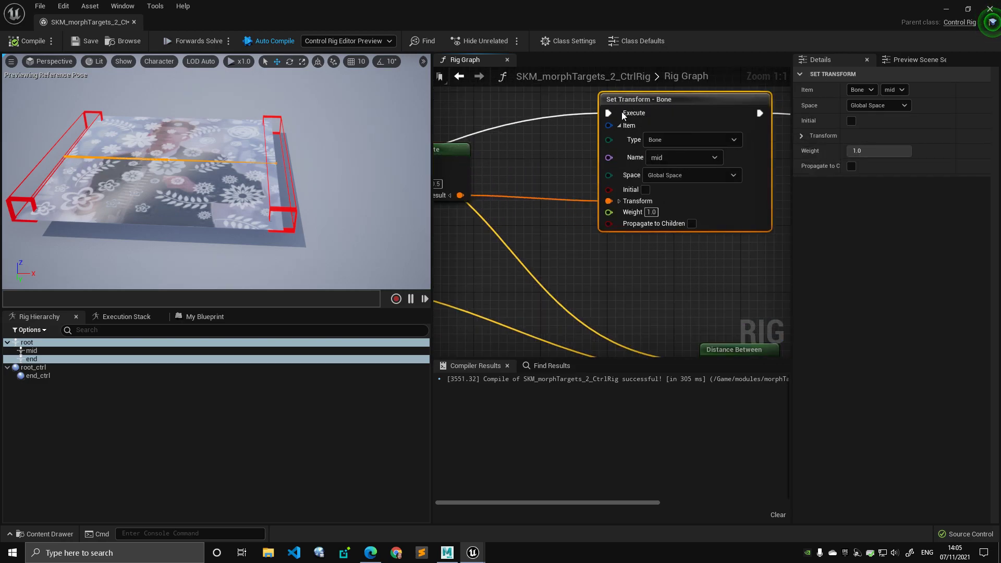
{"action": "left_click", "coordinate": [619, 204]}
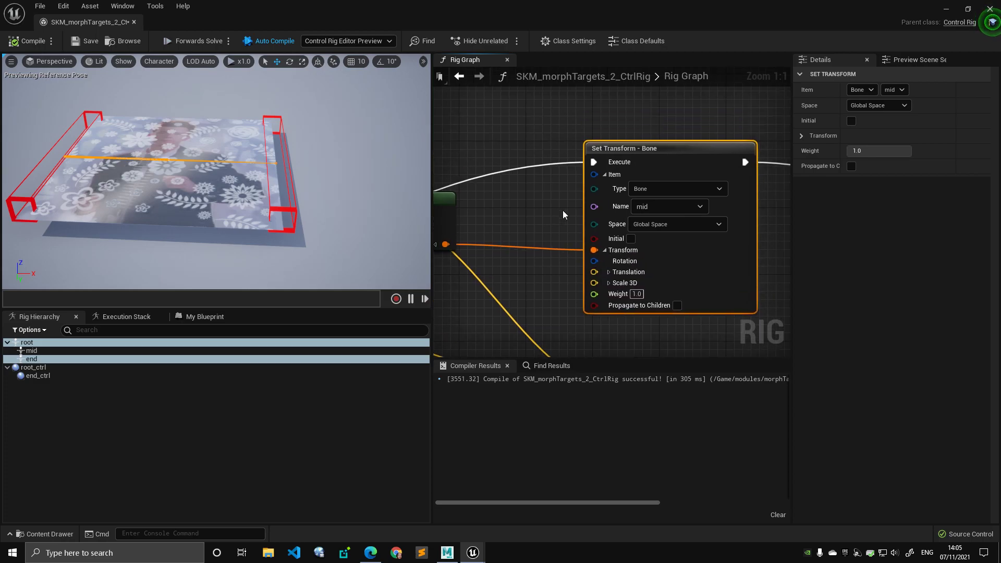
{"action": "left_click_drag", "start_coordinate": [650, 154], "coordinate": [642, 154]}
Step: Select end_ctrl and move it slightly along X away from root_ctrl to test the rig
{"action": "left_click", "coordinate": [299, 180]}
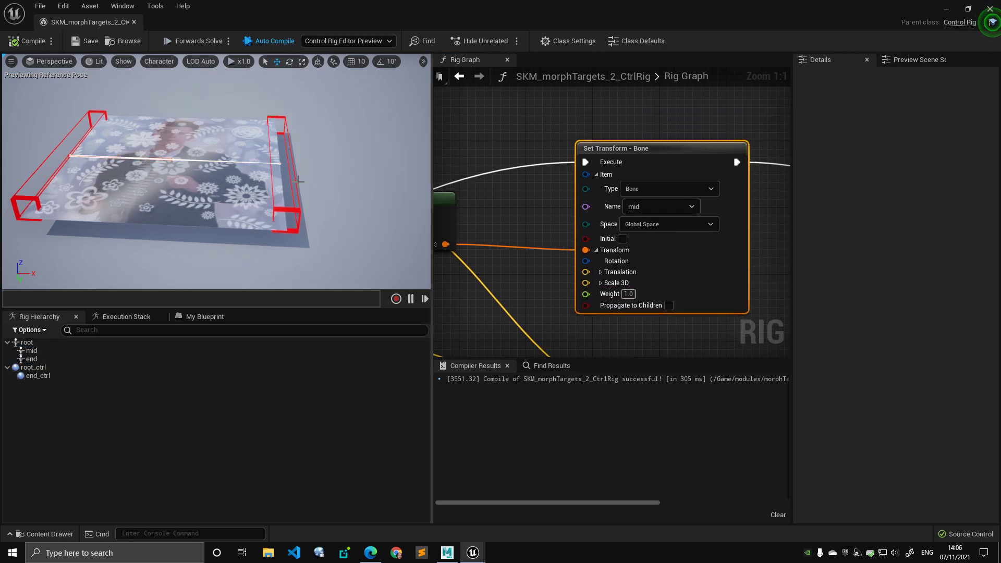
{"action": "left_click", "coordinate": [304, 178]}
{"action": "mouse_move", "coordinate": [320, 161]}
{"action": "left_mouse_down"}
{"action": "mouse_move", "coordinate": [302, 159]}
{"action": "mouse_move", "coordinate": [415, 159]}
{"action": "mouse_move", "coordinate": [335, 159]}
{"action": "left_mouse_up"}
Step: Disconnect the execution output of the mid bone's Set Transform node from the Set Curve Value chain
{"action": "right_click_drag", "start_coordinate": [626, 212], "coordinate": [692, 214]}
{"action": "scroll", "coordinate": [580, 206], "scroll_direction": "down", "scroll_amount": 6}
{"action": "right_click_drag", "start_coordinate": [568, 207], "coordinate": [685, 216]}
{"action": "scroll", "coordinate": [685, 216], "scroll_direction": "up", "scroll_amount": 5}
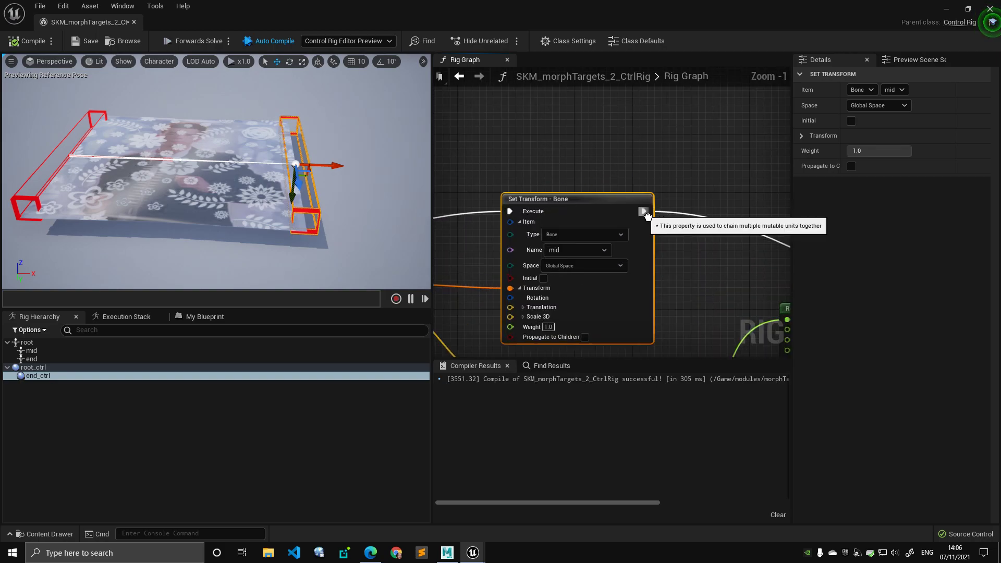
{"action": "left_click_drag", "start_coordinate": [644, 212], "coordinate": [684, 216], "text": "ctrl"}
{"action": "left_click", "coordinate": [655, 163]}
Step: Compile the rig, test moving end_ctrl away from root_ctrl along X, and undo the move
{"action": "right_click_drag", "start_coordinate": [584, 158], "coordinate": [636, 171]}
{"action": "scroll", "coordinate": [637, 171], "scroll_direction": "down", "scroll_amount": 1}
{"action": "left_click", "coordinate": [29, 46]}
{"action": "left_click_drag", "start_coordinate": [331, 173], "coordinate": [415, 158]}
{"action": "key", "text": "ctrl+z"}
Step: Reconnect the mid bone's Set Transform execution output to the first Set Curve Value node and compile the rig
{"action": "right_click_drag", "start_coordinate": [669, 174], "coordinate": [537, 191]}
{"action": "scroll", "coordinate": [526, 173], "scroll_direction": "down", "scroll_amount": 4}
{"action": "scroll", "coordinate": [616, 189], "scroll_direction": "up", "scroll_amount": 3}
{"action": "left_click_drag", "start_coordinate": [468, 188], "coordinate": [720, 256]}
{"action": "scroll", "coordinate": [606, 212], "scroll_direction": "down", "scroll_amount": 4}
{"action": "scroll", "coordinate": [562, 193], "scroll_direction": "up", "scroll_amount": 2}
{"action": "left_click", "coordinate": [35, 38]}
Step: Examine the nodes after the mid bone's Set Transform, and select the Distance Between node
{"action": "right_click_drag", "start_coordinate": [654, 156], "coordinate": [536, 143]}
{"action": "scroll", "coordinate": [536, 144], "scroll_direction": "down", "scroll_amount": 2}
{"action": "scroll", "coordinate": [594, 205], "scroll_direction": "up", "scroll_amount": 2}
{"action": "right_click_drag", "start_coordinate": [619, 192], "coordinate": [820, 242]}
{"action": "right_click_drag", "start_coordinate": [495, 221], "coordinate": [555, 263]}
{"action": "scroll", "coordinate": [611, 232], "scroll_direction": "up", "scroll_amount": 2}
{"action": "scroll", "coordinate": [555, 263], "scroll_direction": "down", "scroll_amount": 2}
{"action": "scroll", "coordinate": [605, 246], "scroll_direction": "up", "scroll_amount": 2}
{"action": "right_click_drag", "start_coordinate": [704, 276], "coordinate": [623, 249]}
{"action": "left_click", "coordinate": [566, 257]}
{"action": "mouse_move", "coordinate": [353, 171]}
{"action": "right_mouse_down"}
{"action": "mouse_move", "coordinate": [297, 141]}
{"action": "mouse_move", "coordinate": [344, 169]}
{"action": "mouse_move", "coordinate": [350, 188]}
{"action": "right_mouse_up"}
{"action": "key", "text": "w"}
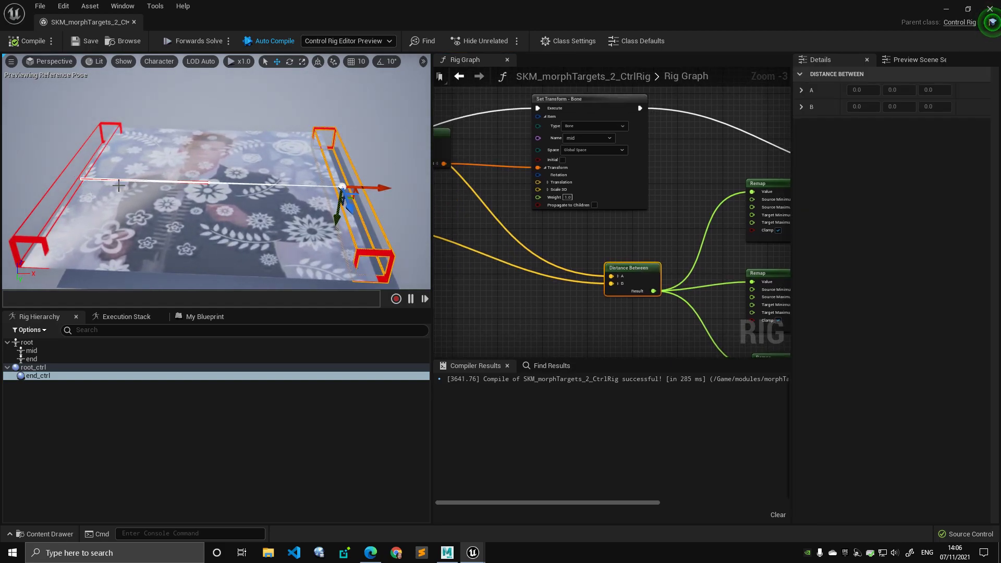
Step: Trace the Distance Between inputs back to the Interpolate and end bone transforms, and its result forward to the Remap nodes
{"action": "scroll", "coordinate": [564, 238], "scroll_direction": "down", "scroll_amount": 3}
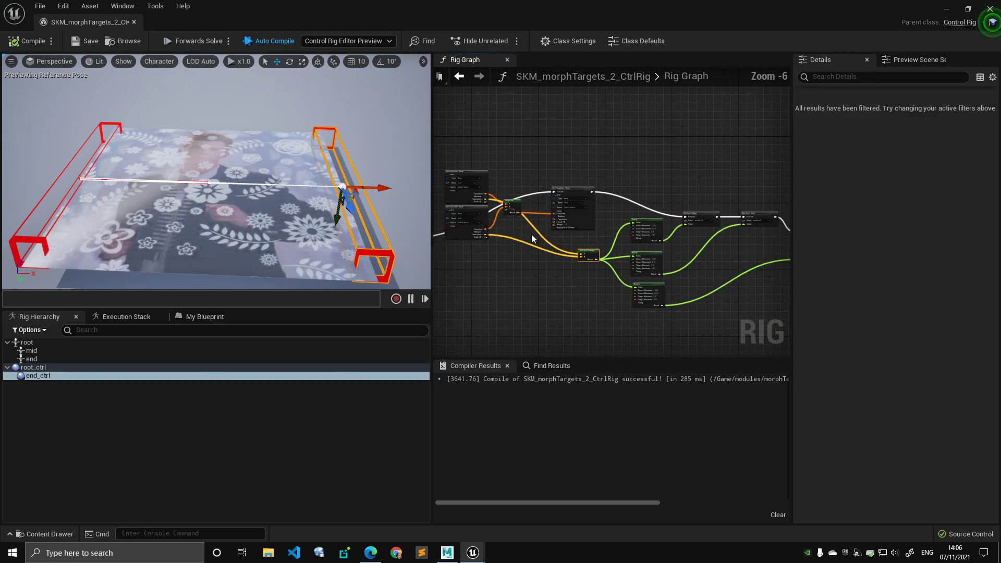
{"action": "right_click_drag", "start_coordinate": [516, 231], "coordinate": [574, 255]}
{"action": "scroll", "coordinate": [573, 255], "scroll_direction": "up", "scroll_amount": 2}
{"action": "right_click_drag", "start_coordinate": [381, 207], "coordinate": [412, 232]}
{"action": "key", "text": "d"}
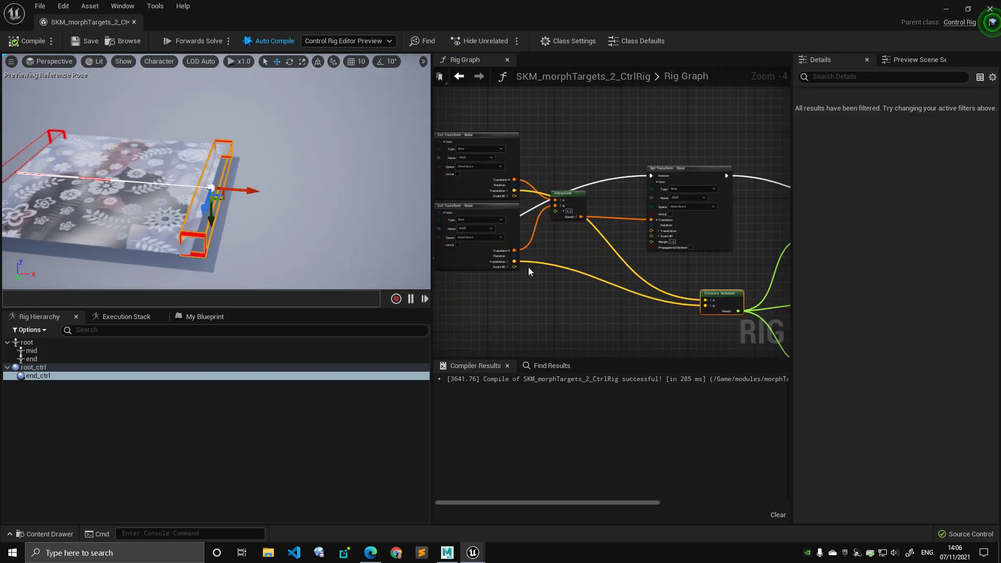
{"action": "right_click_drag", "start_coordinate": [671, 307], "coordinate": [545, 262]}
{"action": "scroll", "coordinate": [545, 261], "scroll_direction": "up", "scroll_amount": 2}
{"action": "right_click_drag", "start_coordinate": [734, 227], "coordinate": [555, 271]}
{"action": "scroll", "coordinate": [594, 207], "scroll_direction": "up", "scroll_amount": 2}
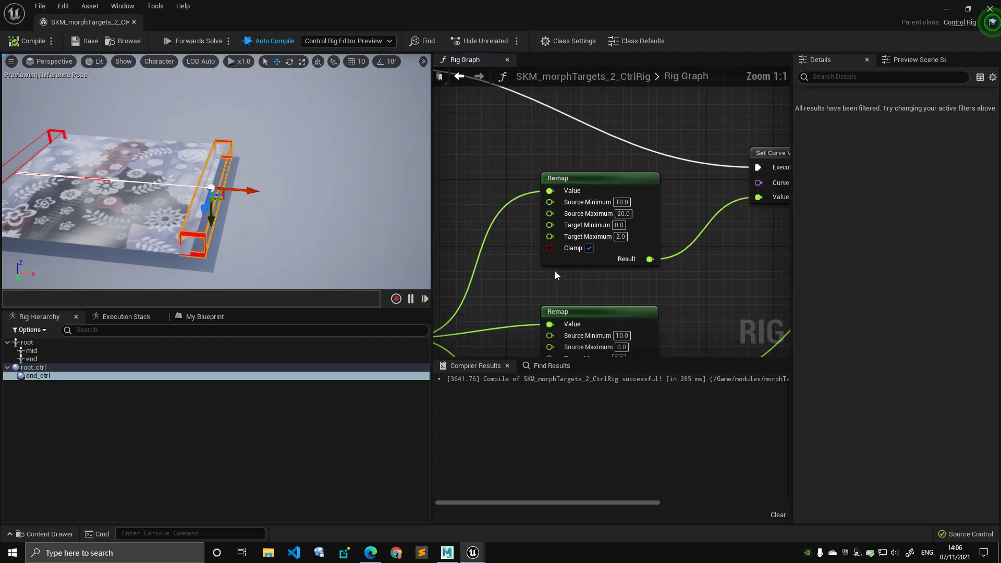
{"action": "right_click_drag", "start_coordinate": [479, 260], "coordinate": [680, 267]}
{"action": "scroll", "coordinate": [680, 267], "scroll_direction": "down", "scroll_amount": 2}
{"action": "scroll", "coordinate": [661, 240], "scroll_direction": "down", "scroll_amount": 3}
{"action": "right_click_drag", "start_coordinate": [590, 270], "coordinate": [491, 208]}
{"action": "scroll", "coordinate": [629, 242], "scroll_direction": "up", "scroll_amount": 2}
{"action": "scroll", "coordinate": [508, 216], "scroll_direction": "up", "scroll_amount": 2}
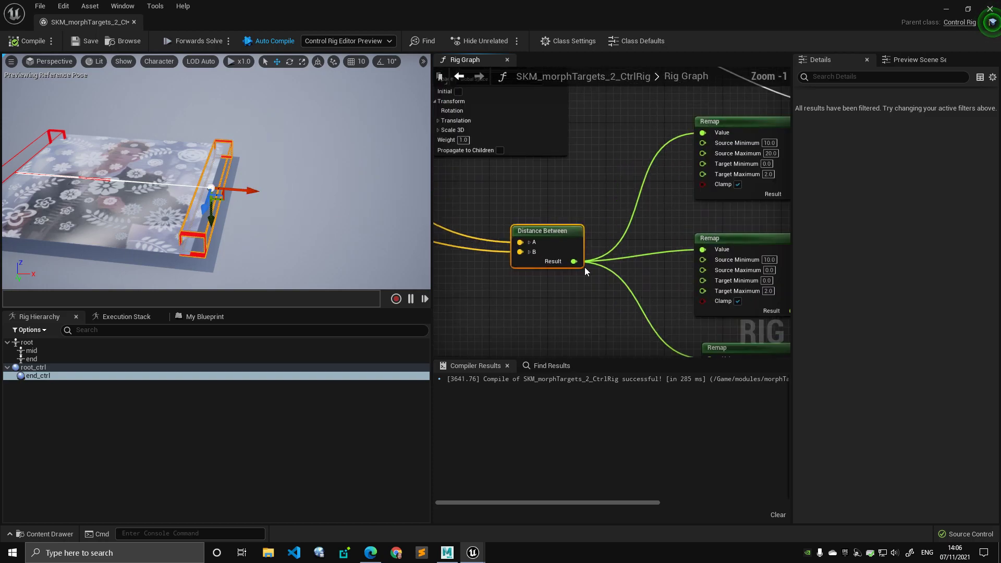
Step: Watch the Result value of the Distance Between node and reposition the node slightly
{"action": "right_click", "coordinate": [573, 260]}
{"action": "left_click", "coordinate": [618, 345]}
{"action": "scroll", "coordinate": [604, 256], "scroll_direction": "up", "scroll_amount": 1}
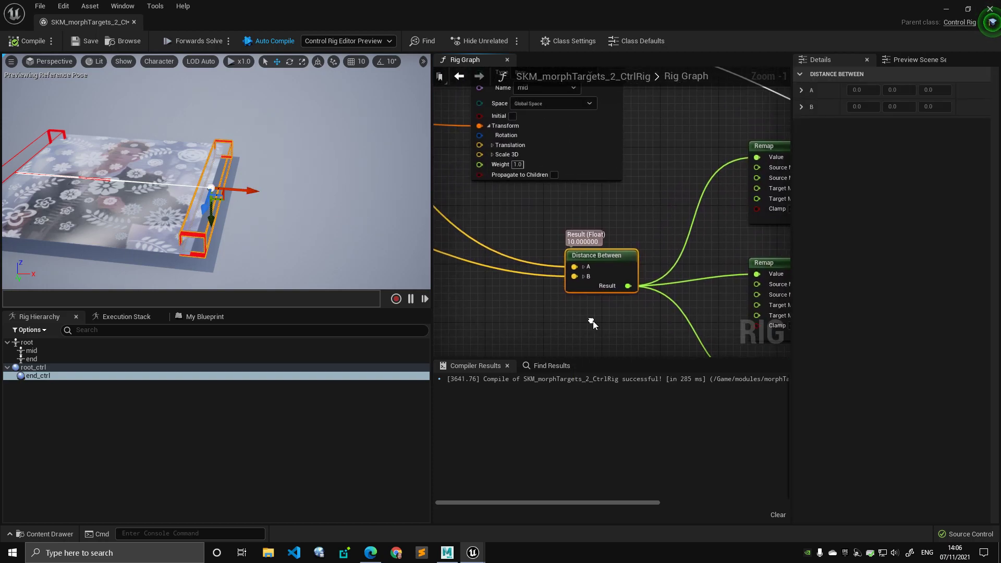
{"action": "left_click_drag", "start_coordinate": [605, 256], "coordinate": [588, 255]}
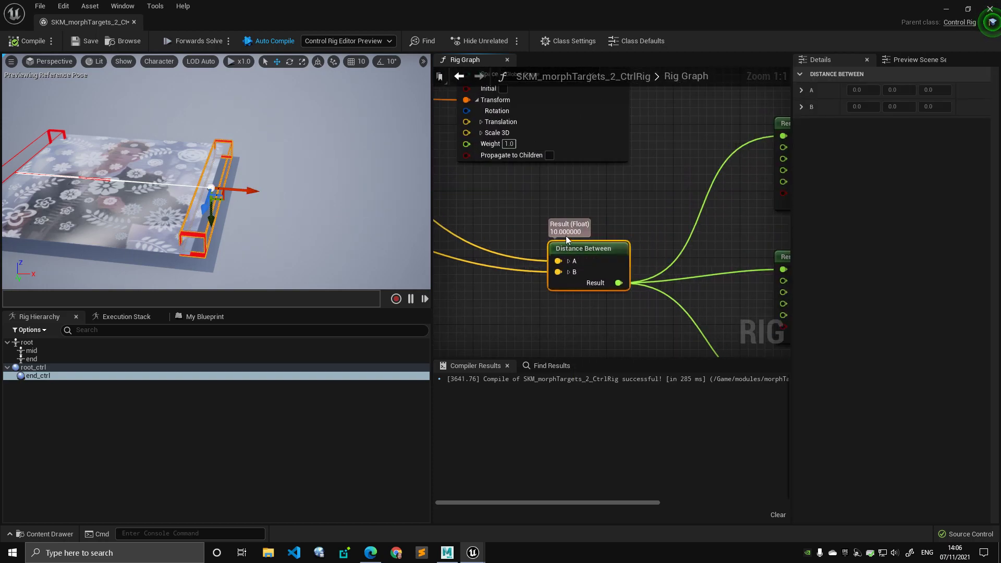
Step: Test the watched distance by moving end_ctrl along X toward and away from root_ctrl
{"action": "left_click_drag", "start_coordinate": [247, 190], "coordinate": [211, 187]}
{"action": "right_click_drag", "start_coordinate": [564, 233], "coordinate": [519, 218]}
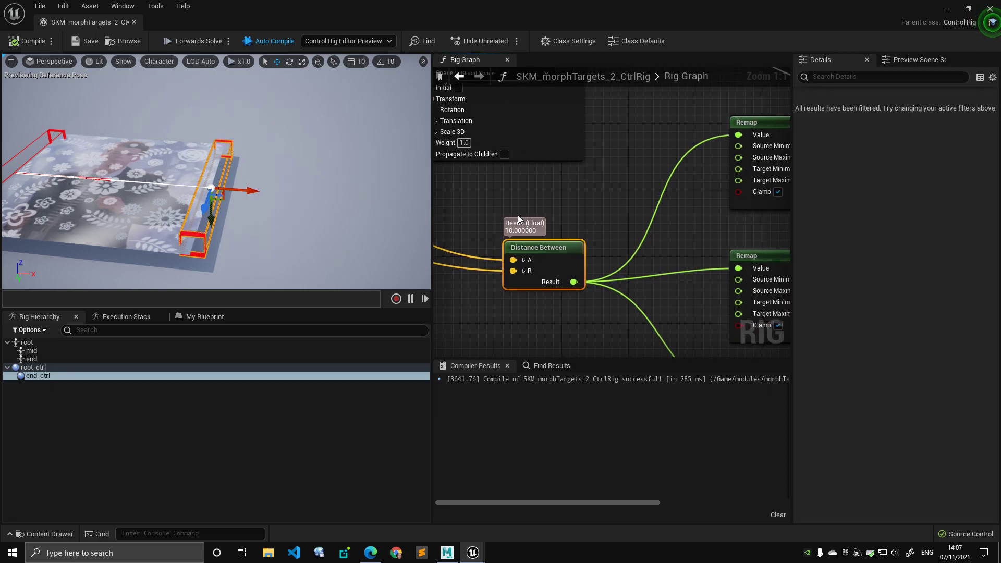
{"action": "left_click_drag", "start_coordinate": [263, 192], "coordinate": [302, 199]}
Step: Examine the three Remap nodes that receive the Distance Between result
{"action": "right_click_drag", "start_coordinate": [599, 201], "coordinate": [511, 221]}
{"action": "scroll", "coordinate": [546, 197], "scroll_direction": "down", "scroll_amount": 2}
{"action": "scroll", "coordinate": [544, 198], "scroll_direction": "up", "scroll_amount": 1}
{"action": "right_click_drag", "start_coordinate": [581, 225], "coordinate": [519, 206]}
{"action": "scroll", "coordinate": [523, 210], "scroll_direction": "down", "scroll_amount": 3}
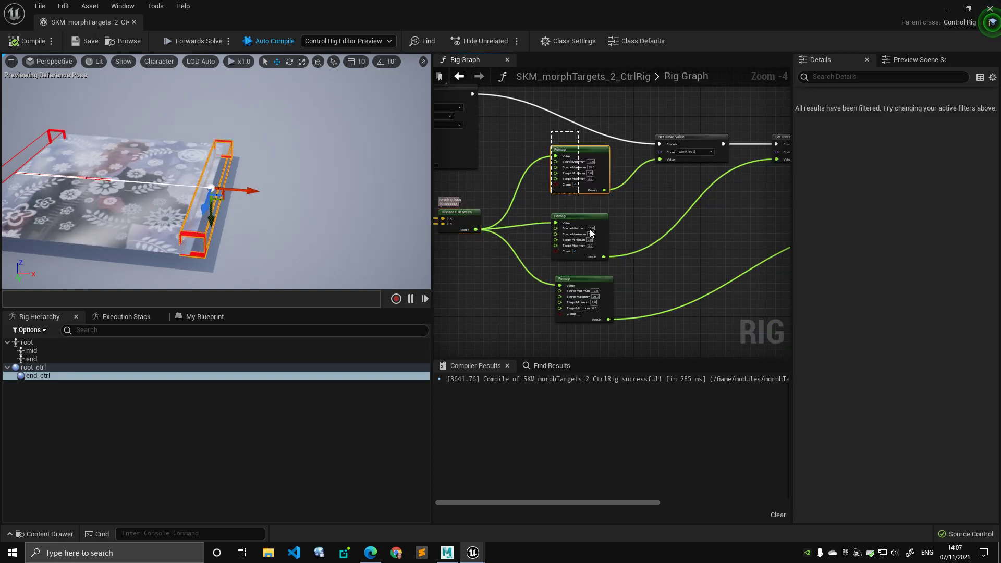
{"action": "left_click", "coordinate": [586, 216]}
{"action": "scroll", "coordinate": [586, 239], "scroll_direction": "up", "scroll_amount": 2}
{"action": "right_click_drag", "start_coordinate": [592, 238], "coordinate": [638, 243]}
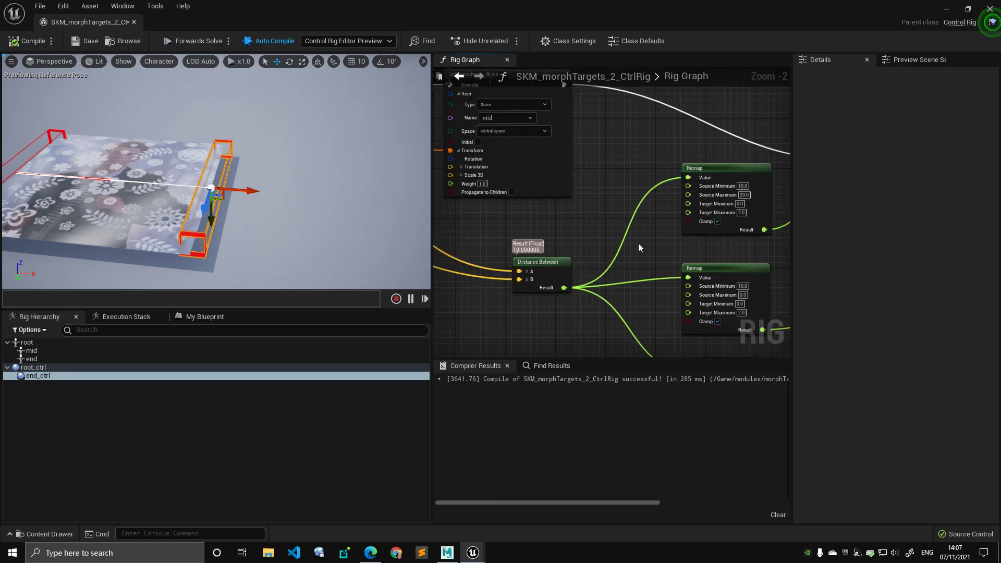
{"action": "scroll", "coordinate": [638, 243], "scroll_direction": "up", "scroll_amount": 1}
Step: Reposition the upper two Remap nodes so that they line up next to the Distance Between node
{"action": "left_click_drag", "start_coordinate": [728, 227], "coordinate": [710, 237]}
{"action": "left_click", "coordinate": [699, 274]}
{"action": "left_click_drag", "start_coordinate": [699, 276], "coordinate": [678, 276]}
{"action": "left_click", "coordinate": [723, 191]}
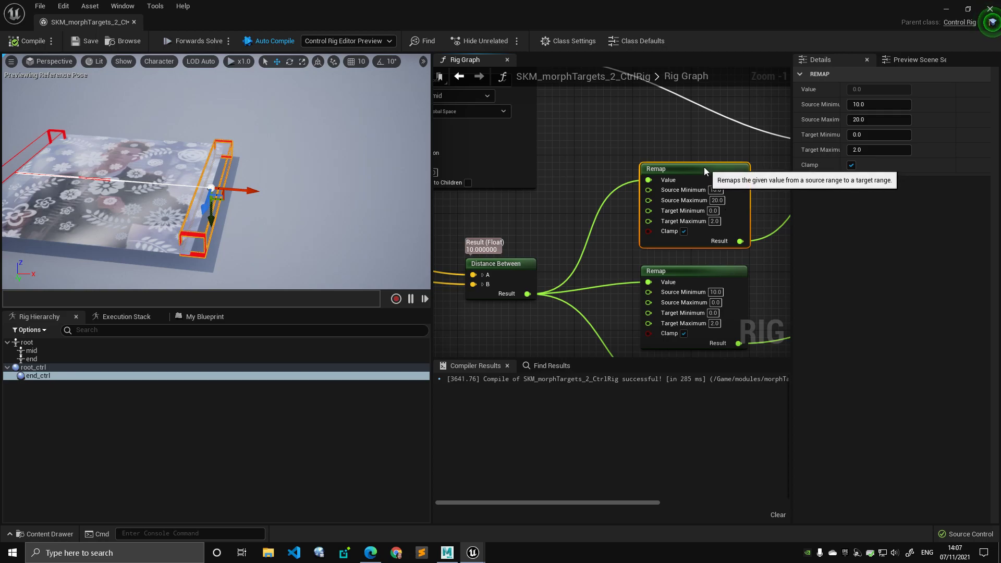
{"action": "scroll", "coordinate": [693, 146], "scroll_direction": "up", "scroll_amount": 1}
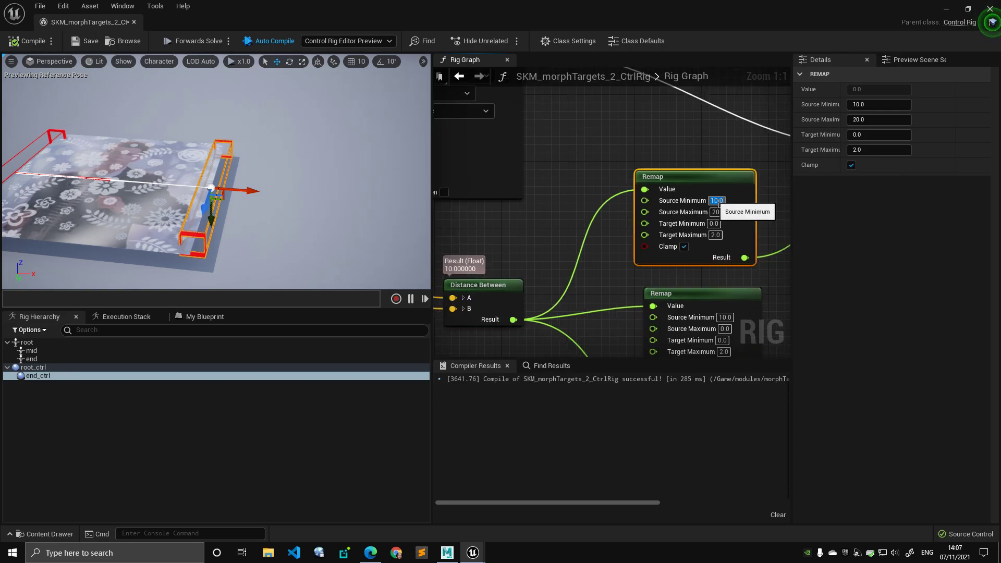
{"action": "left_click_drag", "start_coordinate": [707, 286], "coordinate": [699, 270]}
Step: Examine the uppermost Remap node's Source Maximum, Source Minimum and Target Minimum values
{"action": "left_click", "coordinate": [730, 213]}
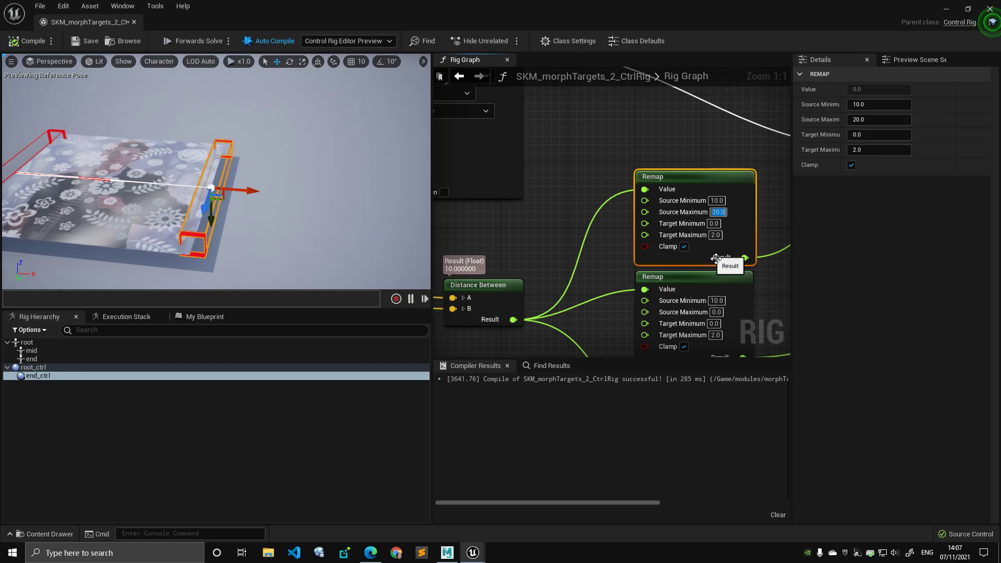
{"action": "left_click", "coordinate": [722, 202]}
{"action": "left_click_drag", "start_coordinate": [678, 165], "coordinate": [670, 157]}
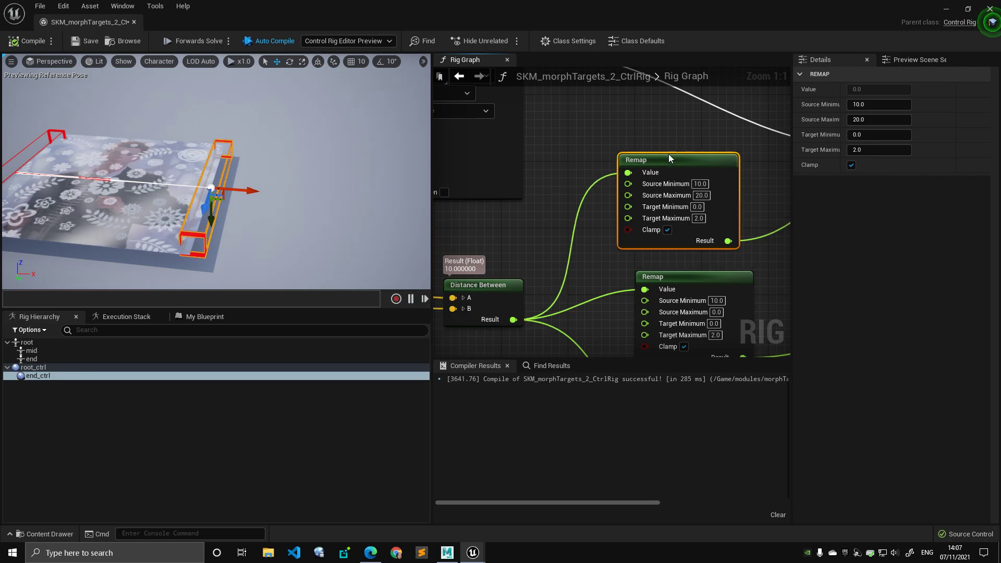
{"action": "left_click", "coordinate": [720, 218]}
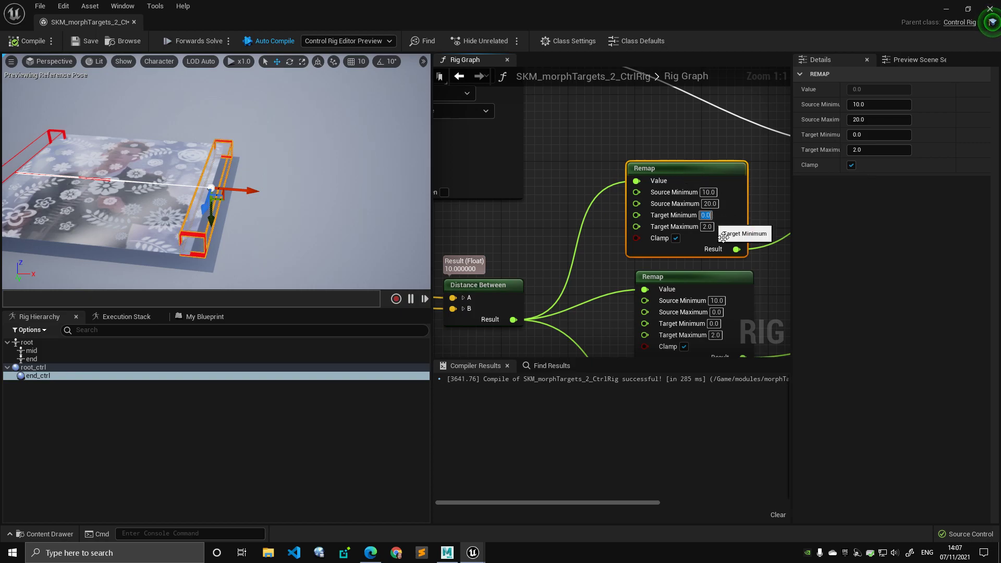
Step: Watch the Result value of the uppermost Remap node after checking its Source Maximum and Target Maximum
{"action": "right_click_drag", "start_coordinate": [756, 268], "coordinate": [691, 270]}
{"action": "left_click", "coordinate": [646, 207]}
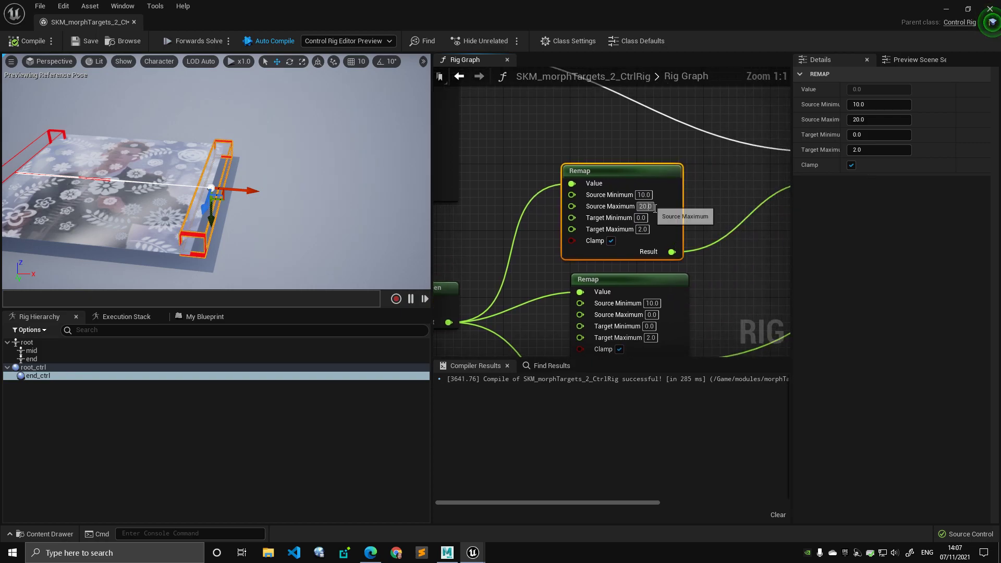
{"action": "left_click", "coordinate": [645, 229]}
{"action": "left_click", "coordinate": [637, 187]}
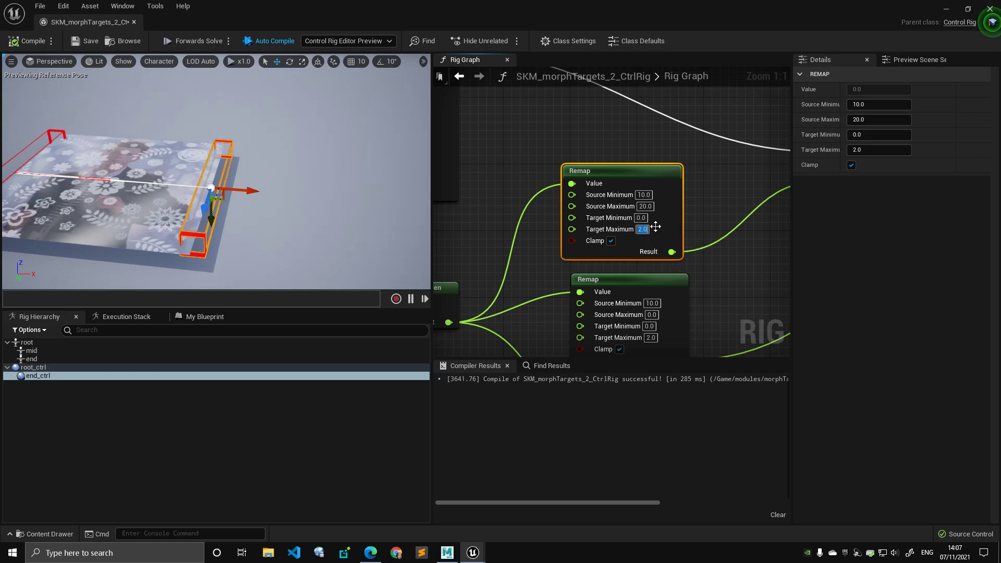
{"action": "right_click", "coordinate": [671, 252]}
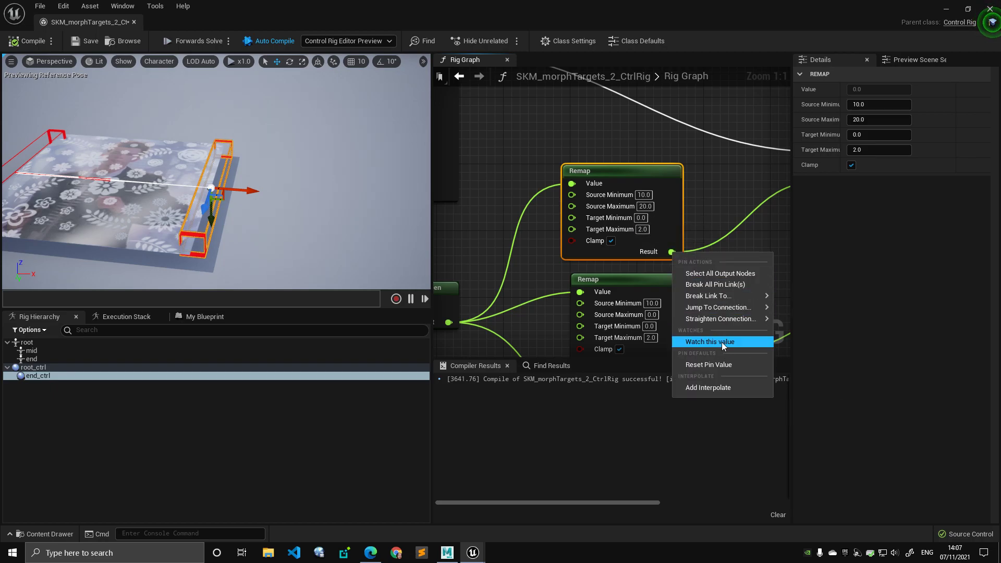
{"action": "left_click", "coordinate": [721, 342]}
{"action": "right_click_drag", "start_coordinate": [694, 232], "coordinate": [729, 234]}
{"action": "scroll", "coordinate": [723, 231], "scroll_direction": "down", "scroll_amount": 1}
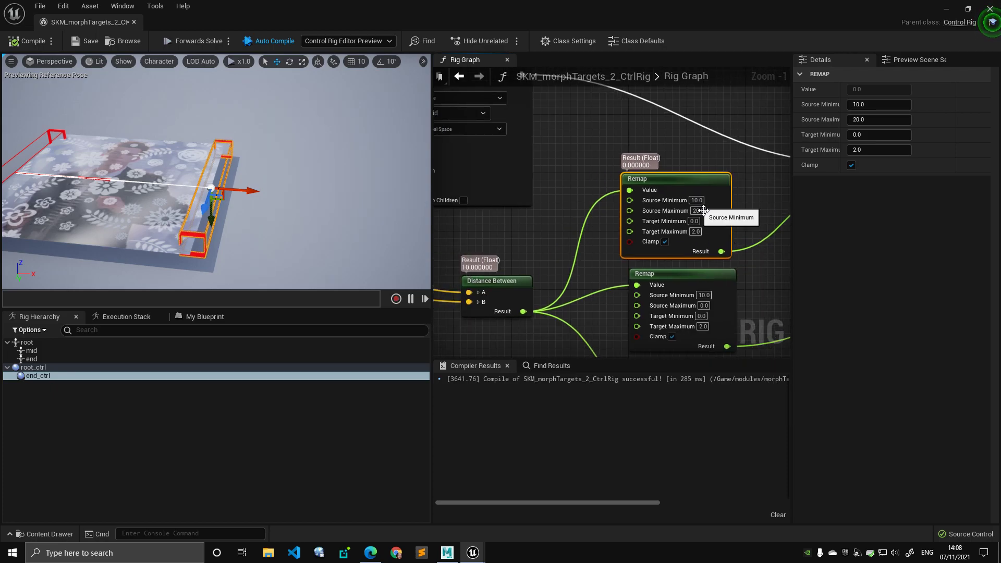
Step: Test the watched Remap result by moving end_ctrl along X away from root_ctrl in stages and back to its start
{"action": "left_click_drag", "start_coordinate": [253, 197], "coordinate": [309, 196]}
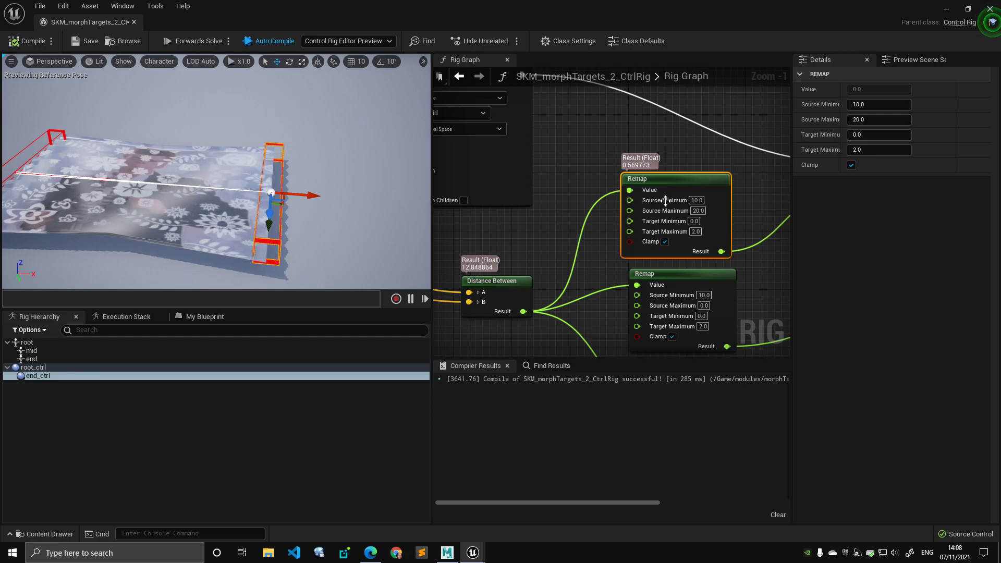
{"action": "left_click", "coordinate": [698, 222]}
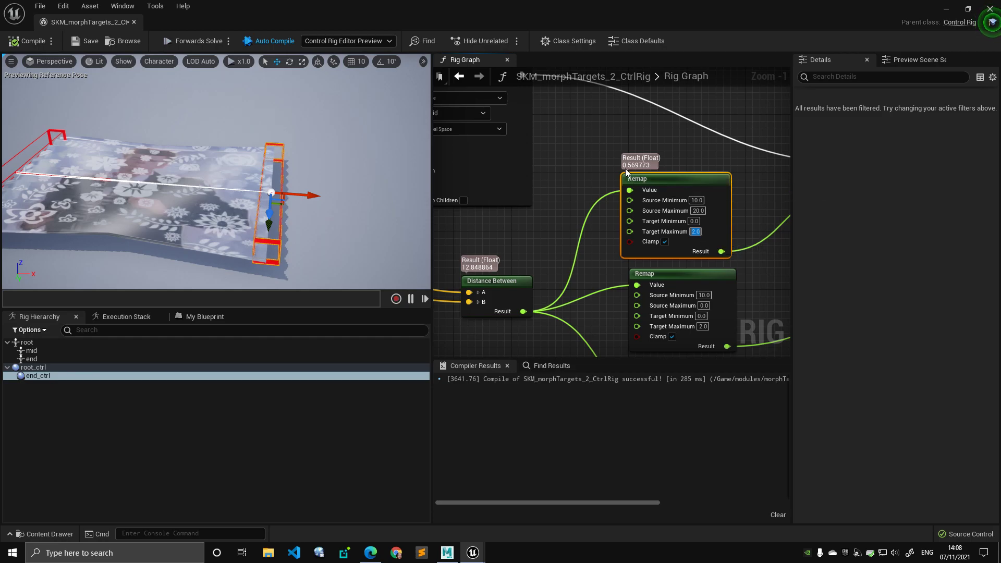
{"action": "left_click_drag", "start_coordinate": [311, 197], "coordinate": [417, 208]}
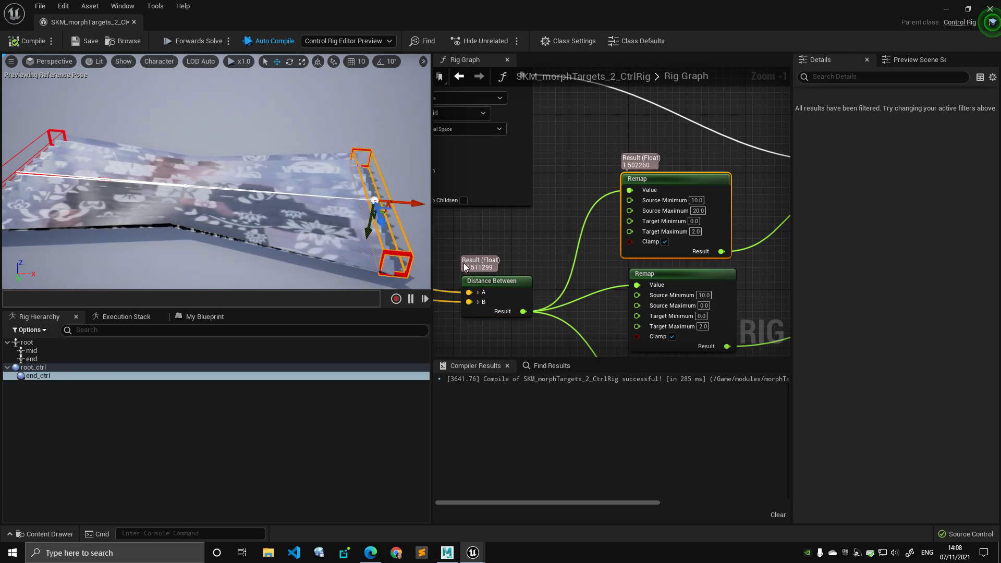
{"action": "middle_click_drag", "start_coordinate": [415, 206], "coordinate": [292, 195]}
{"action": "left_click_drag", "start_coordinate": [291, 194], "coordinate": [326, 198]}
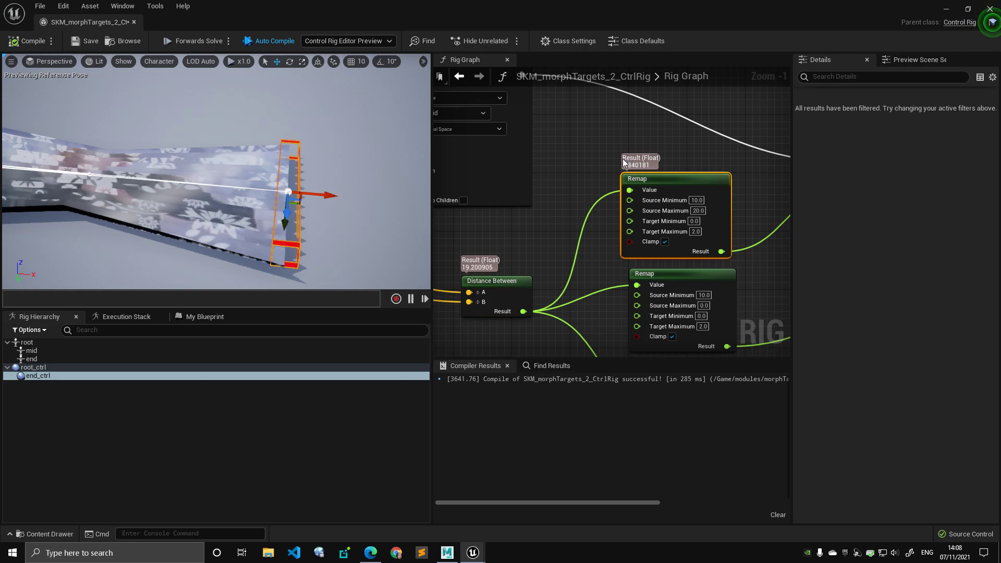
{"action": "left_click", "coordinate": [696, 232]}
{"action": "scroll", "coordinate": [575, 205], "scroll_direction": "down", "scroll_amount": 1}
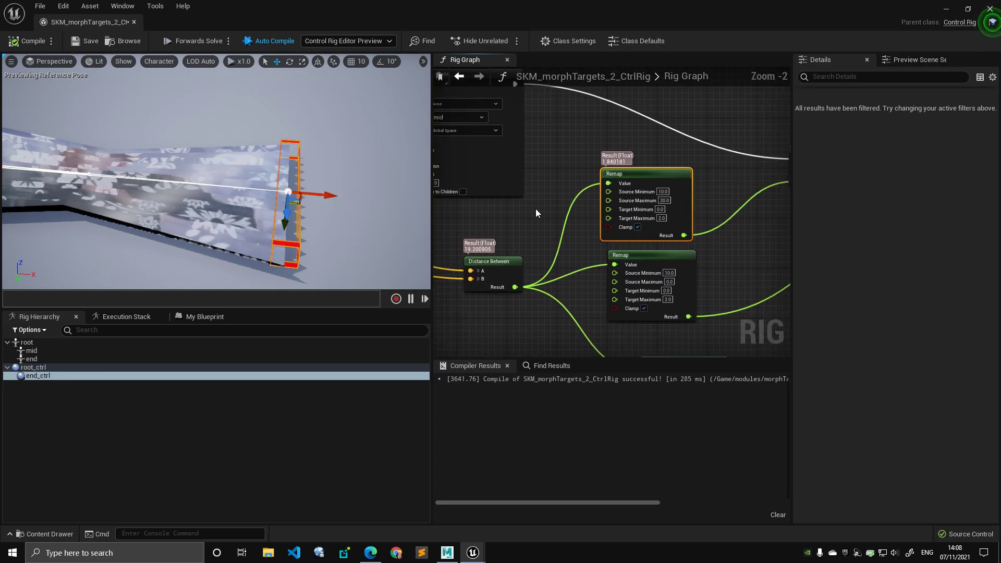
{"action": "scroll", "coordinate": [535, 210], "scroll_direction": "up", "scroll_amount": 1}
{"action": "left_click_drag", "start_coordinate": [318, 191], "coordinate": [258, 182]}
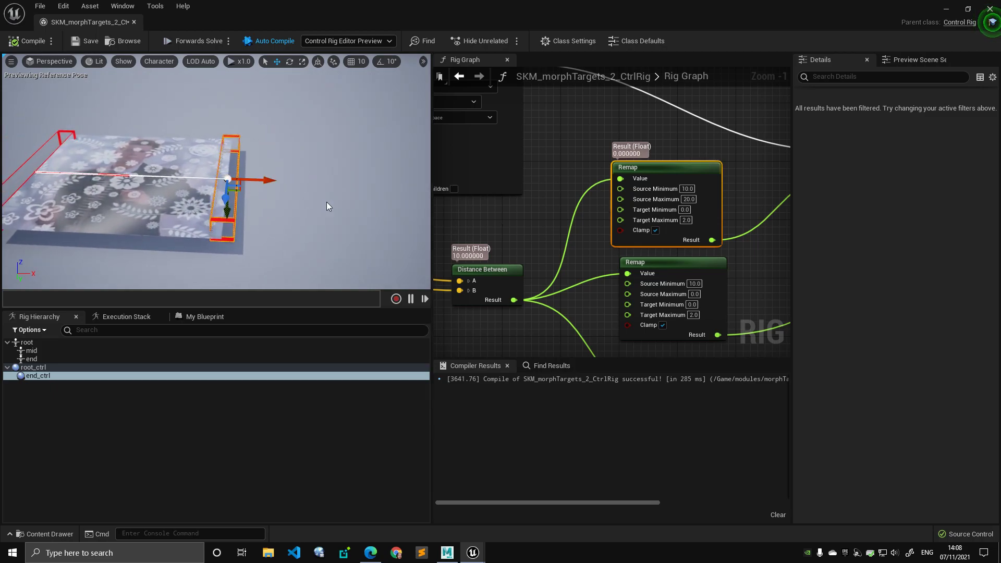
Step: Try moving end_ctrl along X toward root_ctrl to test the lower source limit, and undo that move
{"action": "left_click_drag", "start_coordinate": [254, 168], "coordinate": [232, 172], "text": "alt"}
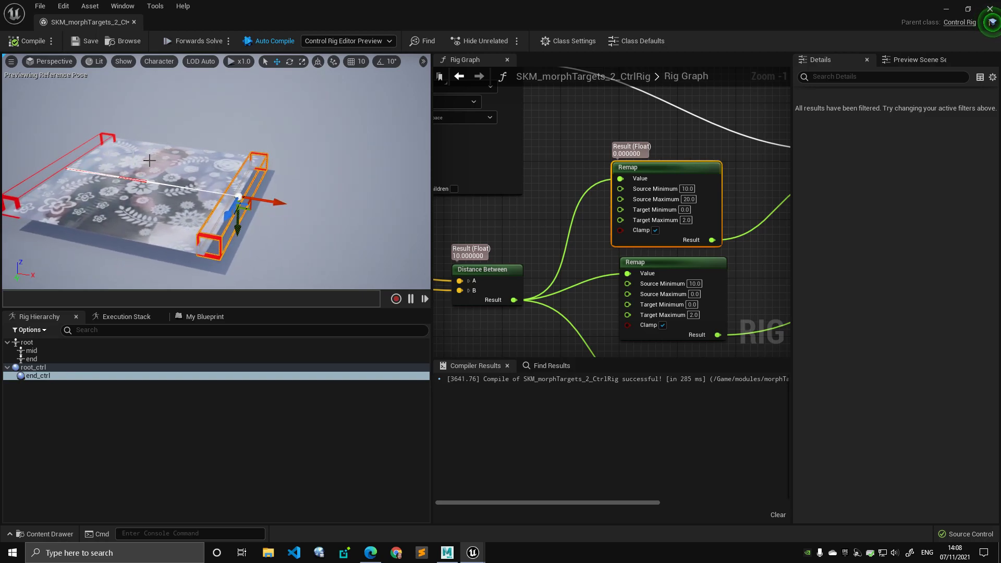
{"action": "right_click_drag", "start_coordinate": [531, 223], "coordinate": [524, 220]}
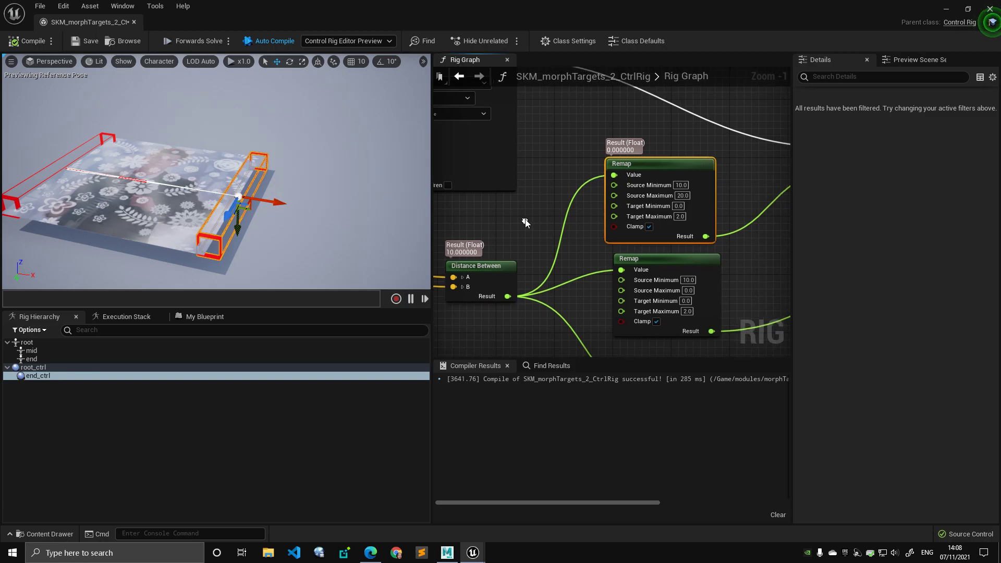
{"action": "left_click", "coordinate": [682, 185]}
{"action": "right_click_drag", "start_coordinate": [691, 208], "coordinate": [668, 210]}
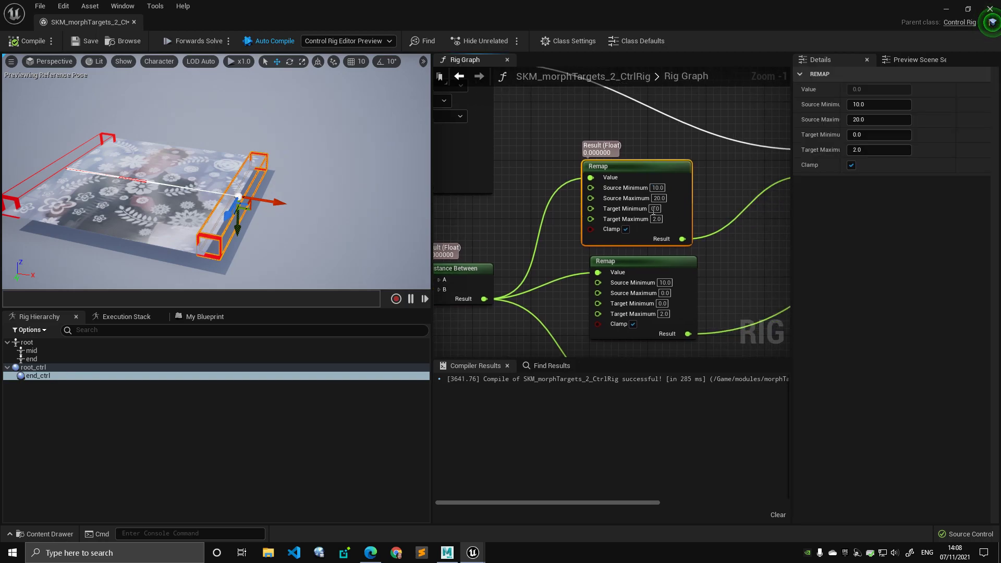
{"action": "mouse_move", "coordinate": [277, 201]}
{"action": "left_mouse_down"}
{"action": "mouse_move", "coordinate": [359, 217]}
{"action": "mouse_move", "coordinate": [260, 192]}
{"action": "left_mouse_up"}
{"action": "key", "text": "ctrl+z"}
Step: Reposition the wrinklesU Set Curve Value node closer to and higher above the uppermost Remap node
{"action": "right_click_drag", "start_coordinate": [518, 201], "coordinate": [474, 199]}
{"action": "scroll", "coordinate": [474, 199], "scroll_direction": "down", "scroll_amount": 1}
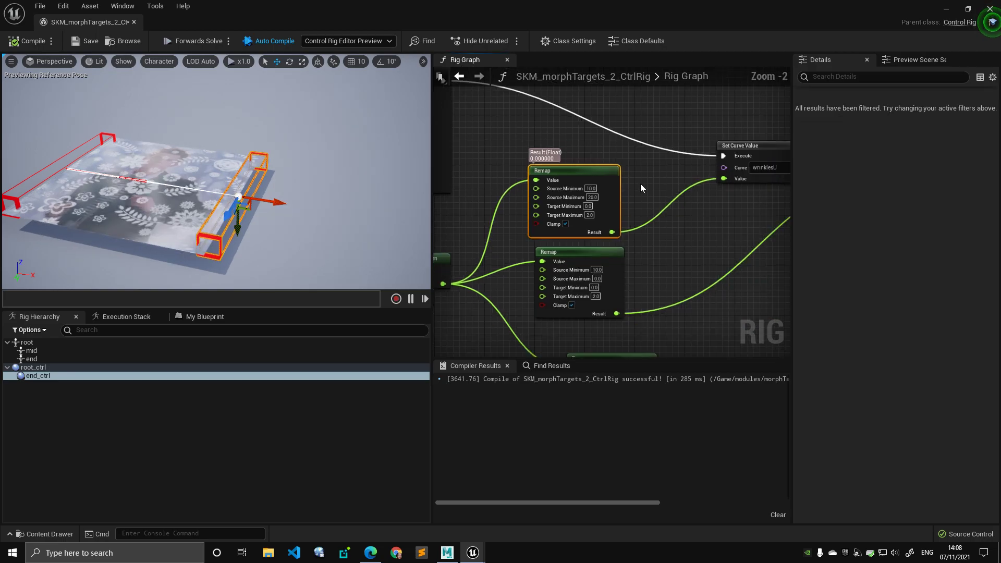
{"action": "right_click_drag", "start_coordinate": [637, 184], "coordinate": [711, 208]}
{"action": "scroll", "coordinate": [711, 208], "scroll_direction": "down", "scroll_amount": 2}
{"action": "scroll", "coordinate": [672, 180], "scroll_direction": "up", "scroll_amount": 2}
{"action": "right_click_drag", "start_coordinate": [671, 180], "coordinate": [569, 186]}
{"action": "left_click", "coordinate": [582, 207]}
{"action": "left_click_drag", "start_coordinate": [683, 180], "coordinate": [653, 141]}
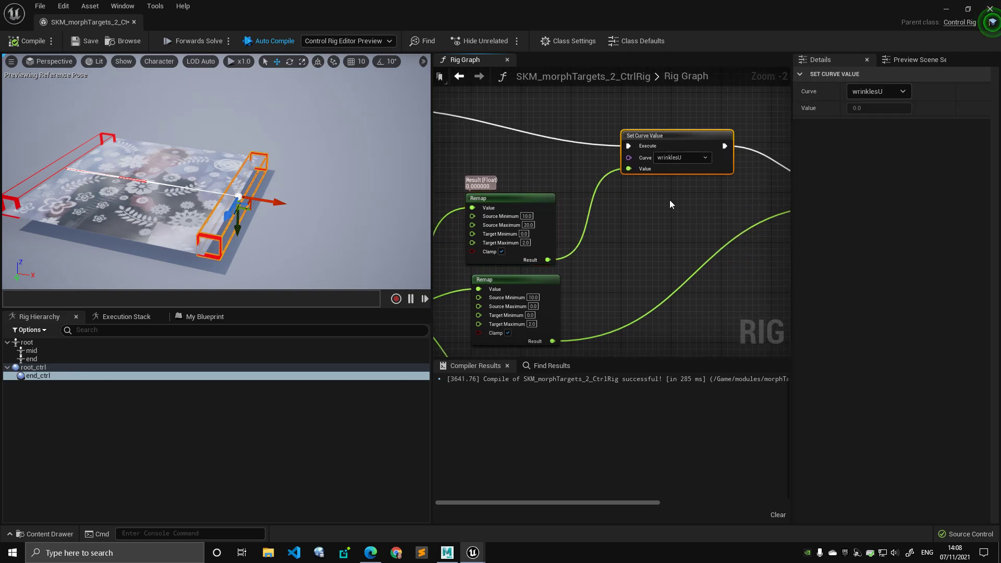
Step: Open the Curve Container, select the wrinklesU and wrinklesV curves to review them, and close it
{"action": "left_click", "coordinate": [123, 6]}
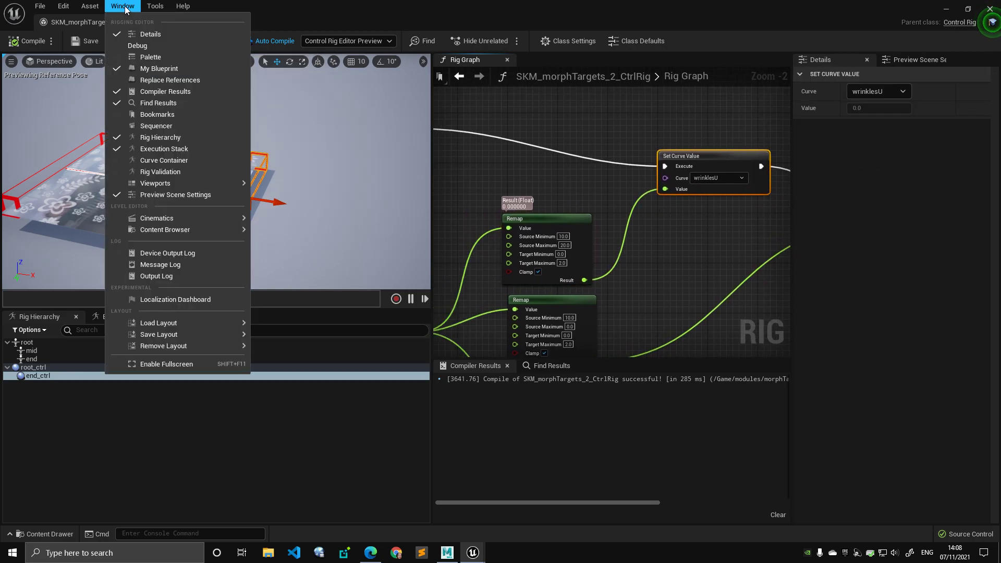
{"action": "left_click", "coordinate": [154, 7]}
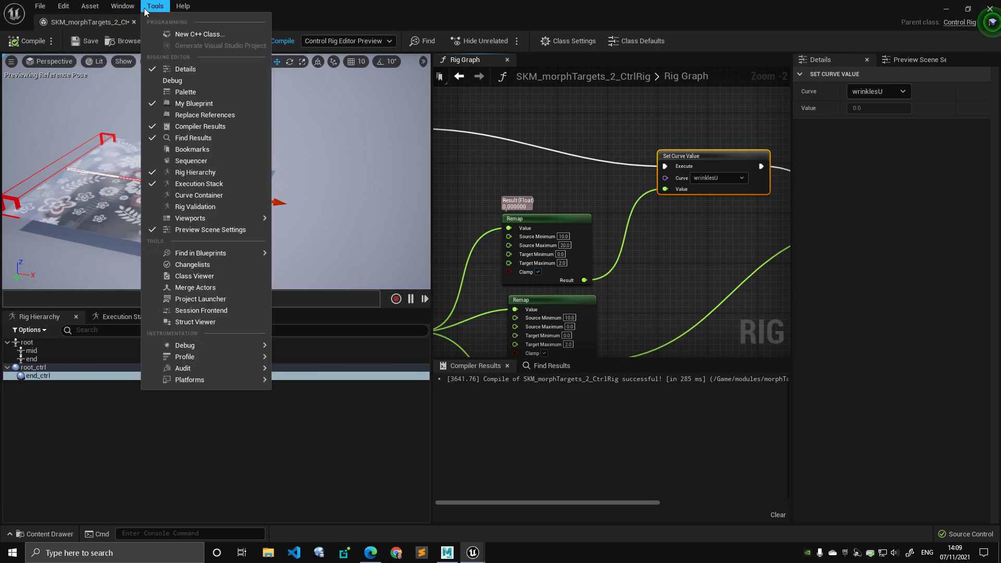
{"action": "left_click", "coordinate": [220, 196]}
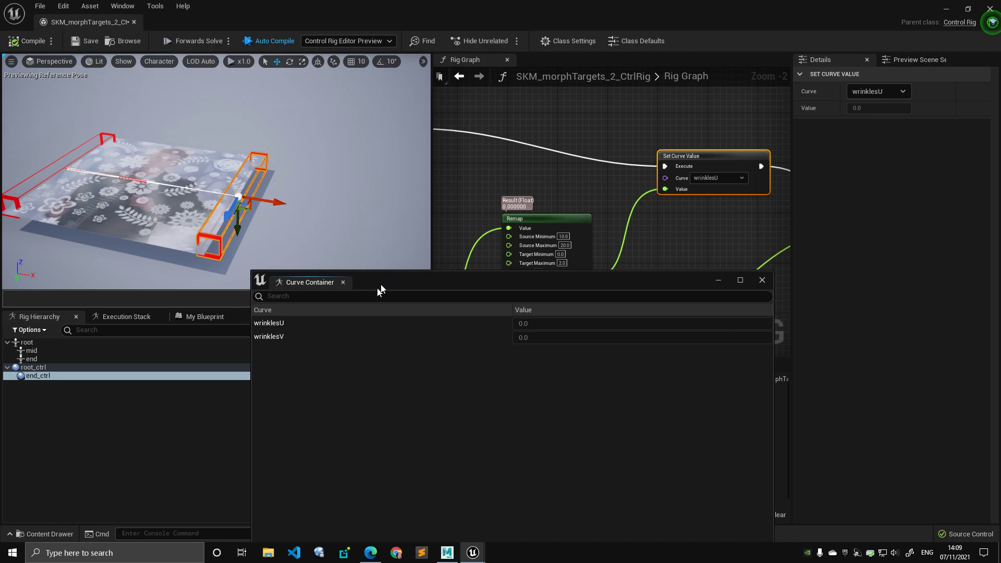
{"action": "left_click", "coordinate": [378, 291]}
{"action": "left_click", "coordinate": [386, 302], "text": "ctrl"}
{"action": "left_click", "coordinate": [386, 302], "text": "ctrl"}
{"action": "left_click", "coordinate": [384, 302], "text": "ctrl"}
{"action": "left_click_drag", "start_coordinate": [436, 251], "coordinate": [408, 249]}
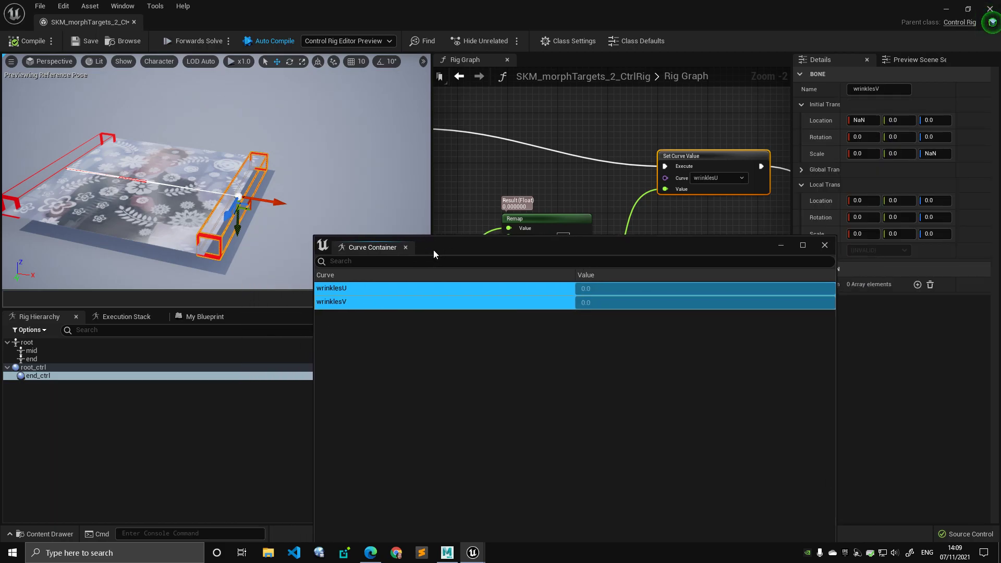
{"action": "left_click", "coordinate": [406, 247]}
Step: Add a temporary Set Curve Value node to check which curves it offers, and delete it
{"action": "right_click", "coordinate": [491, 168]}
{"action": "type", "text": "set curve"}
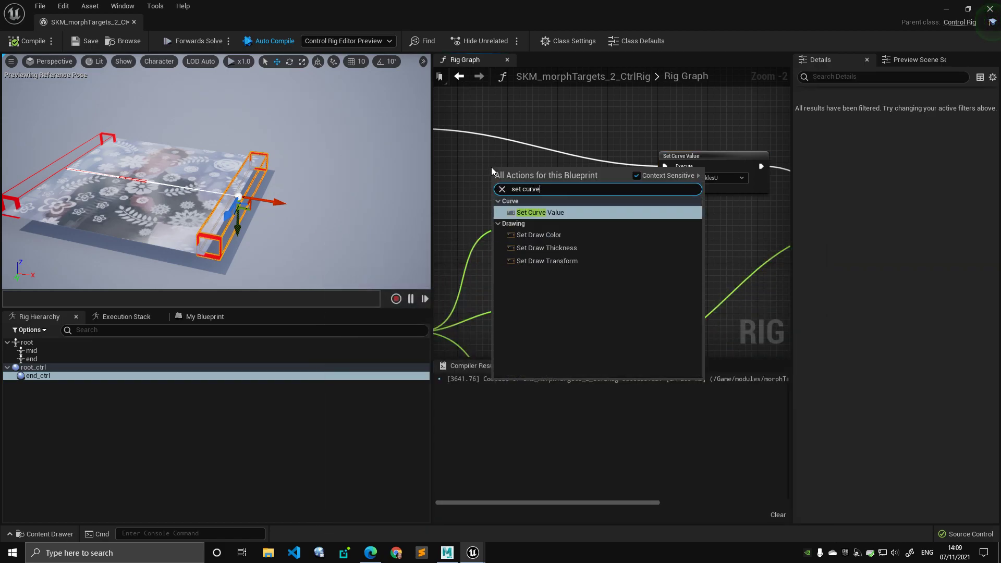
{"action": "key", "text": "Return"}
{"action": "left_click_drag", "start_coordinate": [586, 172], "coordinate": [629, 236]}
{"action": "left_click", "coordinate": [557, 245]}
{"action": "left_click", "coordinate": [630, 247]}
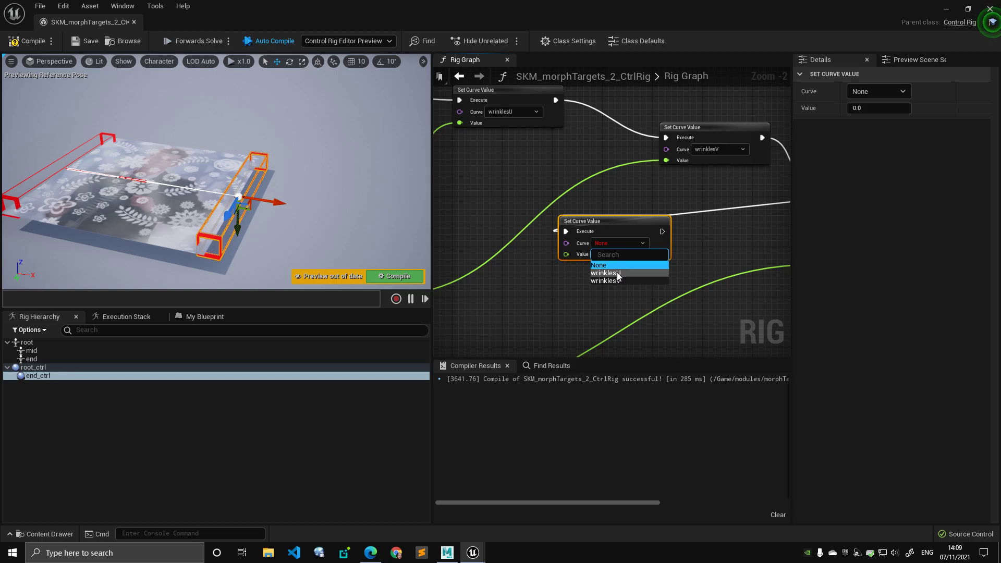
{"action": "left_click_drag", "start_coordinate": [619, 222], "coordinate": [613, 222]}
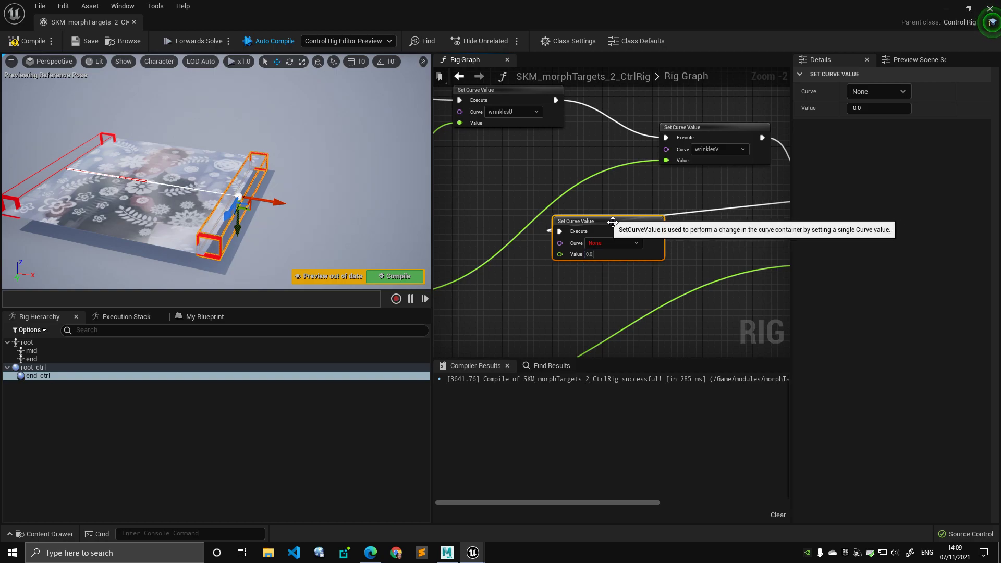
{"action": "key", "text": "Delete"}
Step: Open the SKM_morphTargets_2 skeletal mesh to review its morph target names, and close the editor window
{"action": "double_click", "coordinate": [429, 25]}
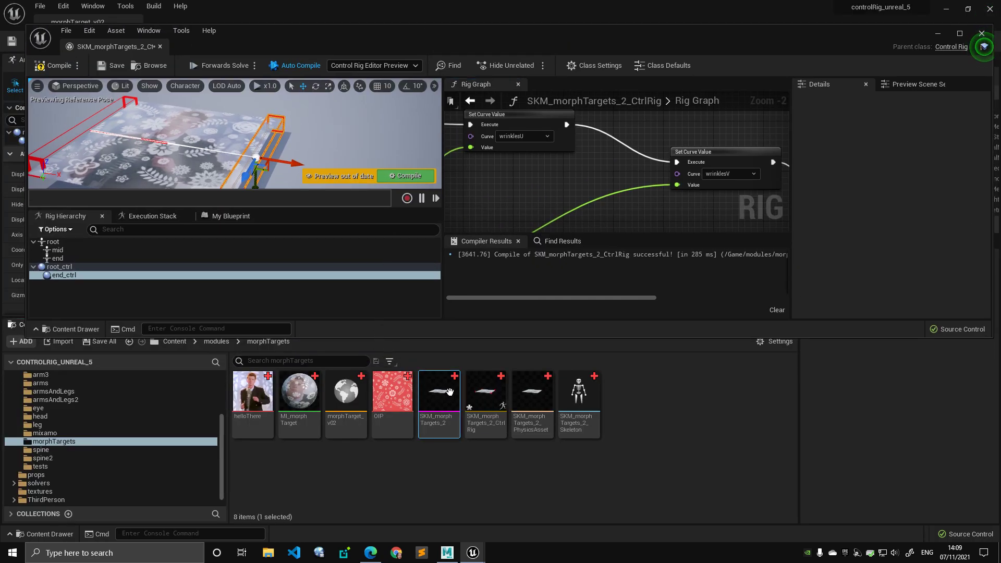
{"action": "double_click", "coordinate": [449, 392]}
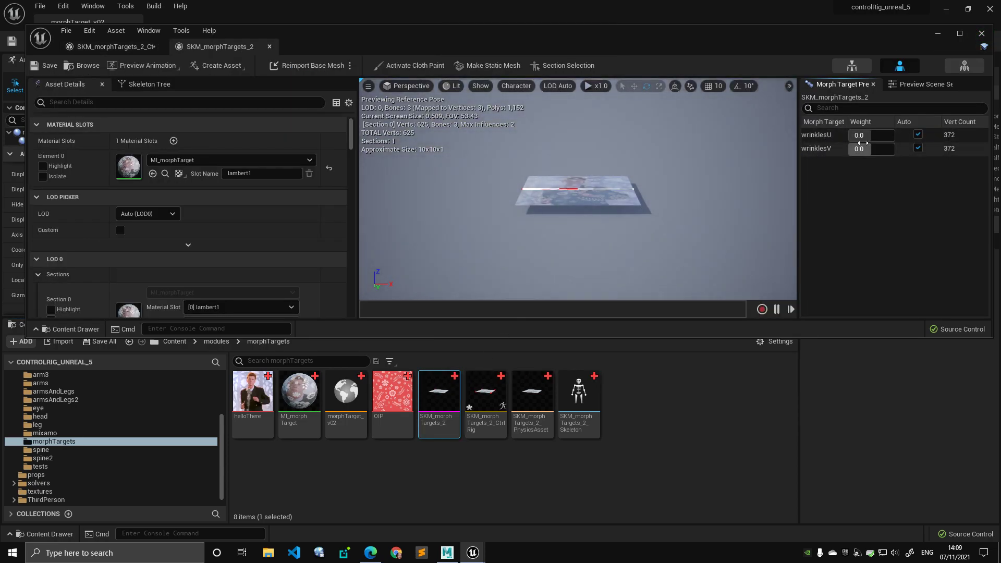
{"action": "left_click", "coordinate": [982, 33]}
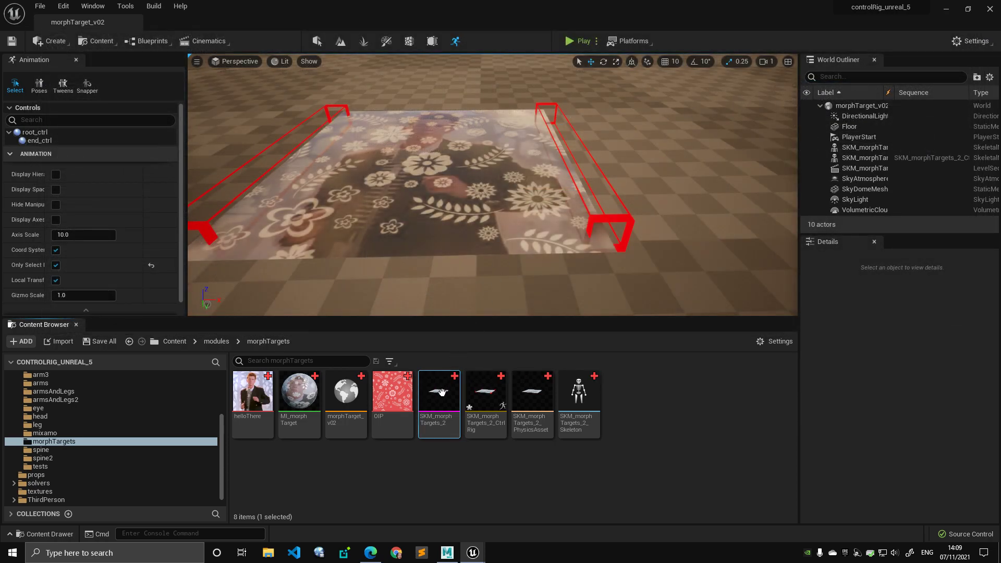
Step: Reopen the SKM_morphTargets_2_CtrlRig asset and locate the Remap node that feeds the wrinklesU curve
{"action": "mouse_move", "coordinate": [473, 560]}
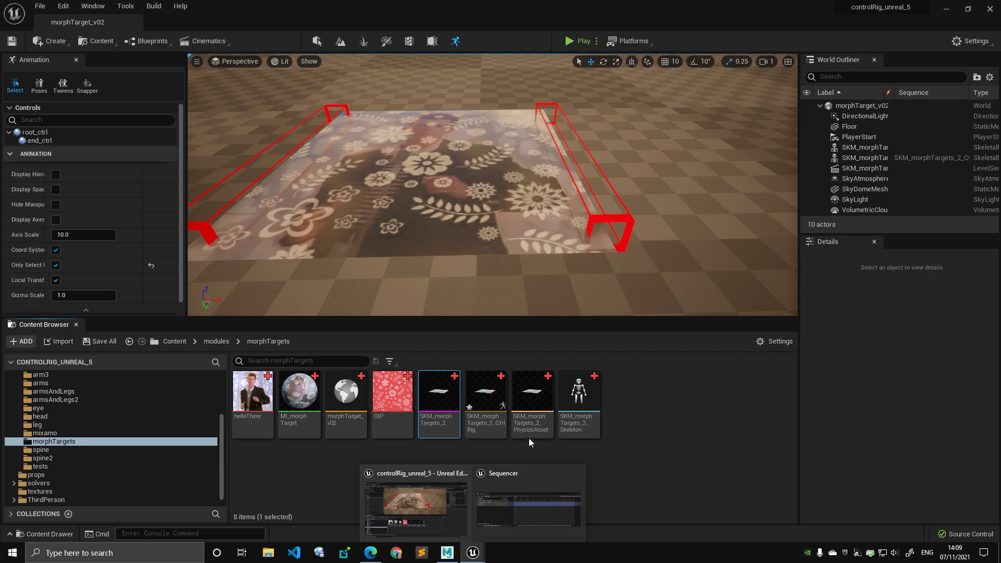
{"action": "double_click", "coordinate": [485, 401]}
{"action": "scroll", "coordinate": [574, 190], "scroll_direction": "down", "scroll_amount": 2}
{"action": "right_click_drag", "start_coordinate": [574, 190], "coordinate": [662, 157]}
{"action": "scroll", "coordinate": [514, 179], "scroll_direction": "down", "scroll_amount": 1}
{"action": "scroll", "coordinate": [626, 190], "scroll_direction": "up", "scroll_amount": 2}
{"action": "right_click_drag", "start_coordinate": [620, 193], "coordinate": [700, 173]}
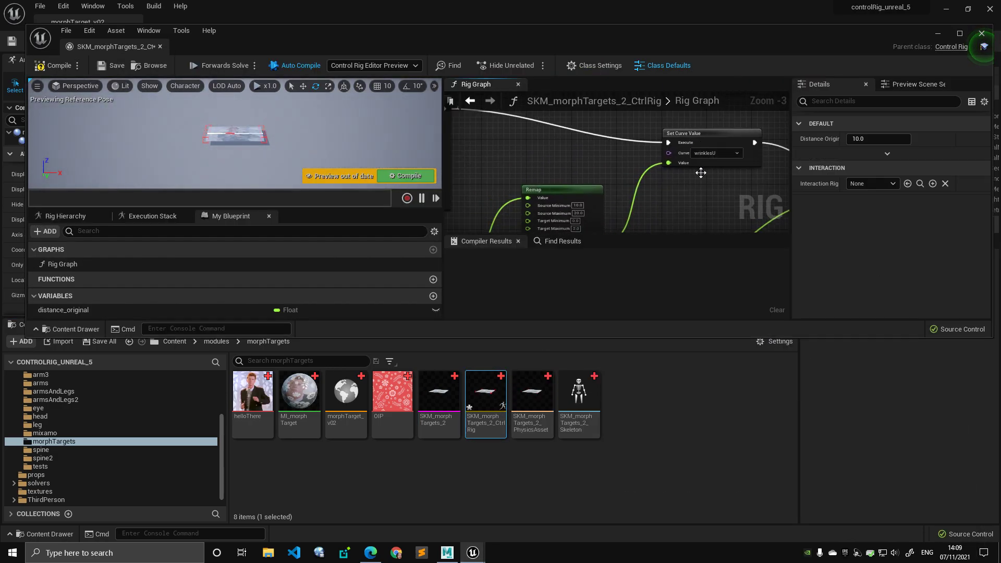
{"action": "scroll", "coordinate": [697, 185], "scroll_direction": "up", "scroll_amount": 1}
{"action": "scroll", "coordinate": [639, 172], "scroll_direction": "up", "scroll_amount": 1}
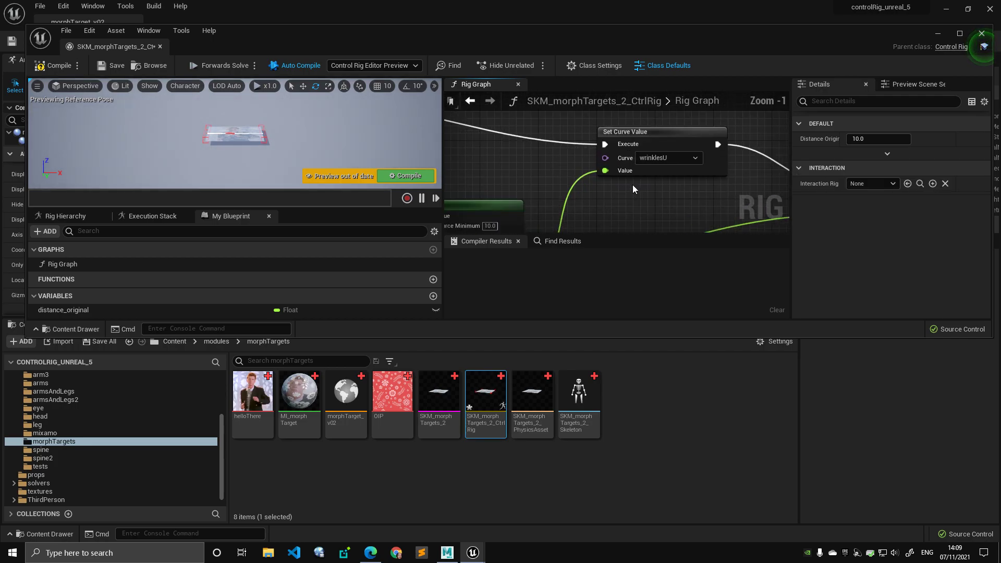
{"action": "right_click_drag", "start_coordinate": [620, 199], "coordinate": [668, 175]}
{"action": "scroll", "coordinate": [670, 162], "scroll_direction": "down", "scroll_amount": 2}
{"action": "scroll", "coordinate": [679, 172], "scroll_direction": "up", "scroll_amount": 2}
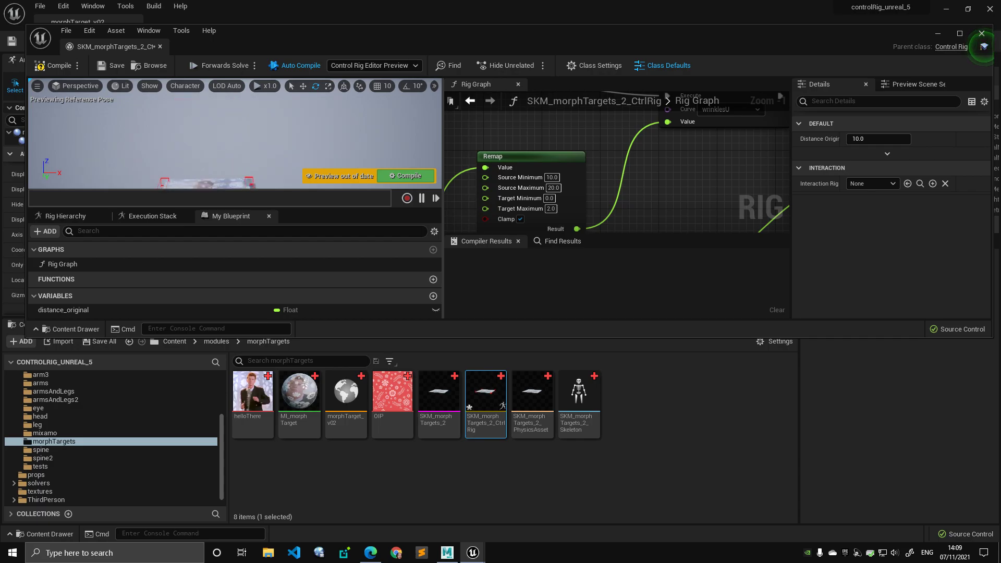
Step: Select end_ctrl on the previewed mesh and compile the Control Rig
{"action": "left_click", "coordinate": [279, 99]}
{"action": "middle_click_drag", "start_coordinate": [305, 122], "coordinate": [308, 143], "text": "alt"}
{"action": "left_click", "coordinate": [59, 66]}
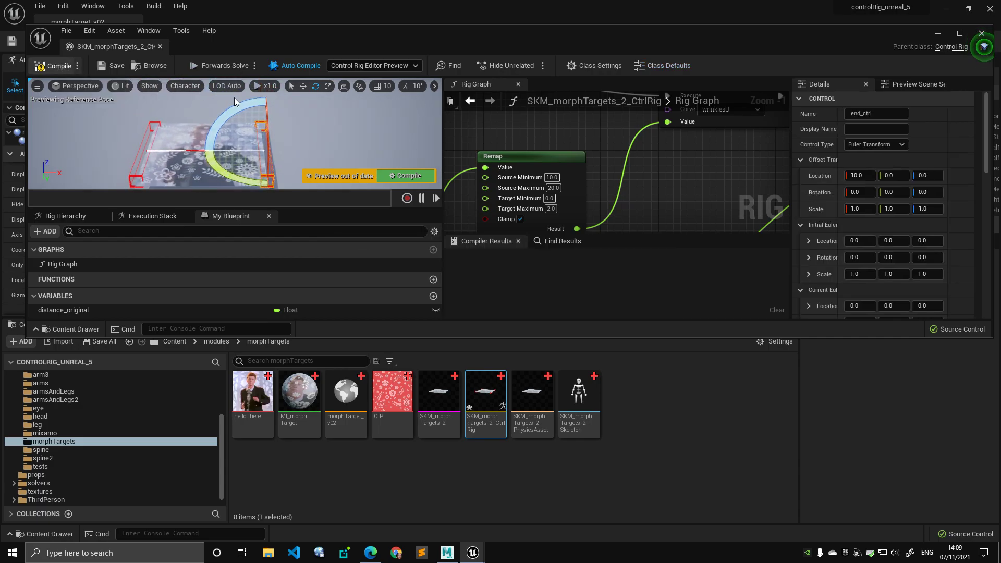
Step: Watch the Result value of the Remap node that drives the wrinklesU curve
{"action": "right_click_drag", "start_coordinate": [581, 193], "coordinate": [563, 182]}
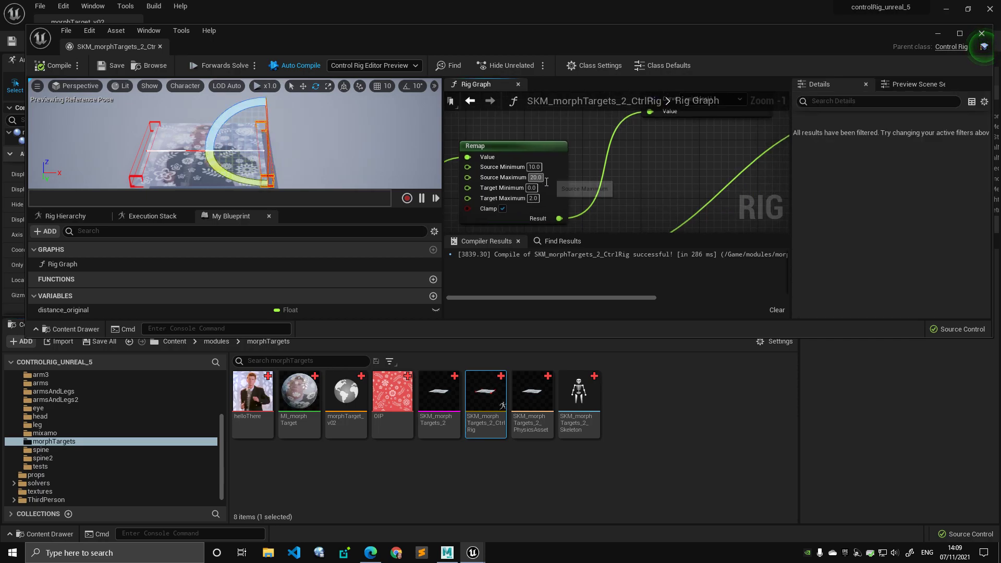
{"action": "right_click", "coordinate": [559, 218]}
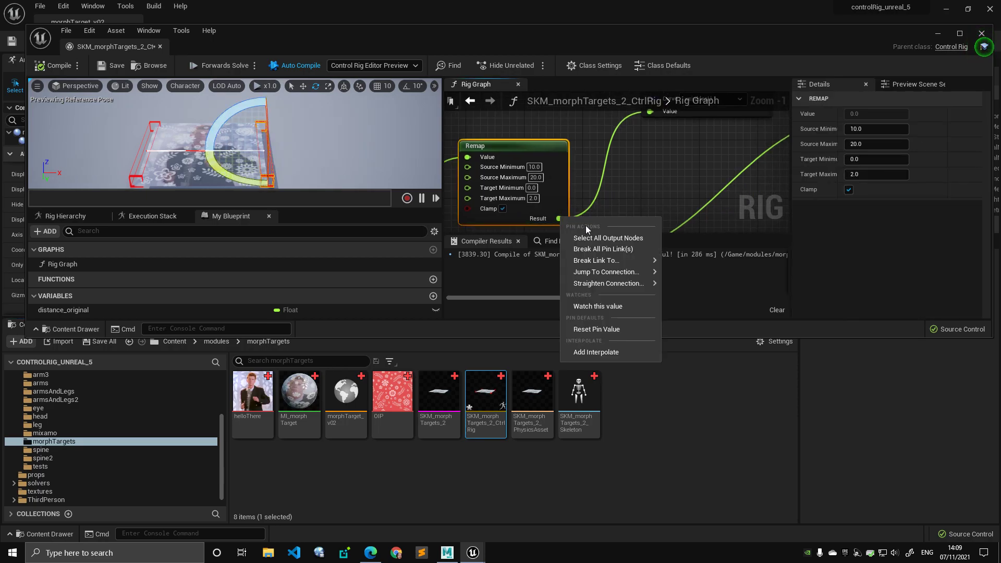
{"action": "left_click", "coordinate": [601, 312]}
{"action": "right_click_drag", "start_coordinate": [630, 186], "coordinate": [665, 193]}
{"action": "scroll", "coordinate": [697, 161], "scroll_direction": "down", "scroll_amount": 3}
{"action": "scroll", "coordinate": [697, 161], "scroll_direction": "up", "scroll_amount": 1}
{"action": "right_click_drag", "start_coordinate": [620, 163], "coordinate": [600, 154]}
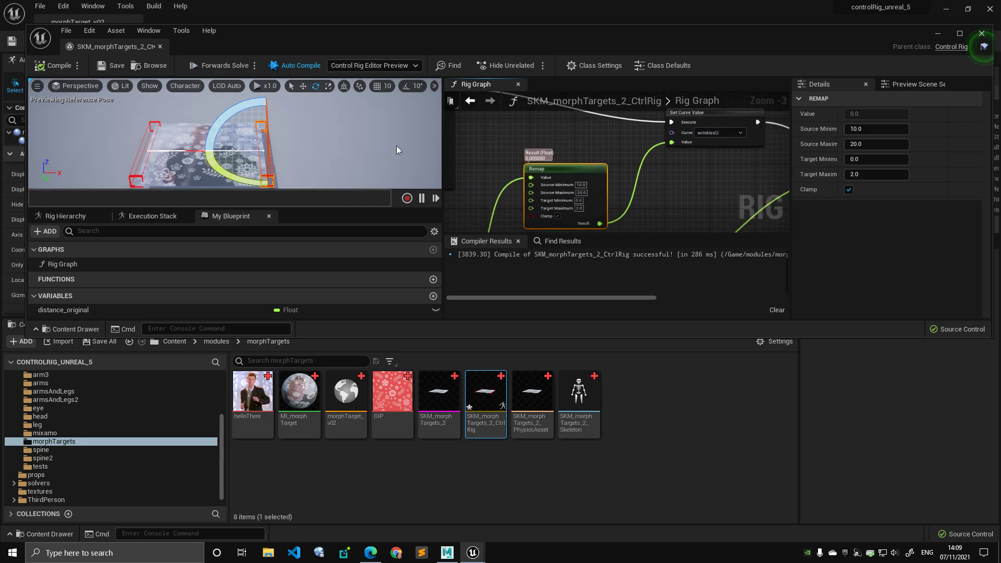
Step: Move end_ctrl along X away from root_ctrl and watch the Result value of the Distance Between node
{"action": "key", "text": "w"}
{"action": "left_click_drag", "start_coordinate": [290, 154], "coordinate": [349, 151]}
{"action": "right_click_drag", "start_coordinate": [466, 170], "coordinate": [542, 117]}
{"action": "scroll", "coordinate": [543, 117], "scroll_direction": "down", "scroll_amount": 1}
{"action": "right_click_drag", "start_coordinate": [524, 162], "coordinate": [520, 176]}
{"action": "scroll", "coordinate": [523, 173], "scroll_direction": "up", "scroll_amount": 1}
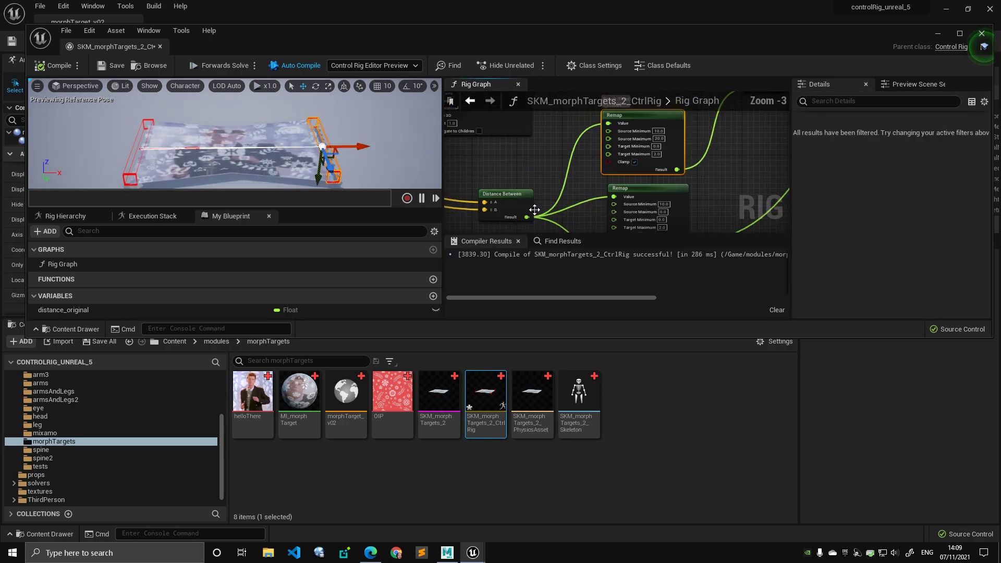
{"action": "right_click", "coordinate": [527, 216]}
{"action": "left_click", "coordinate": [564, 306]}
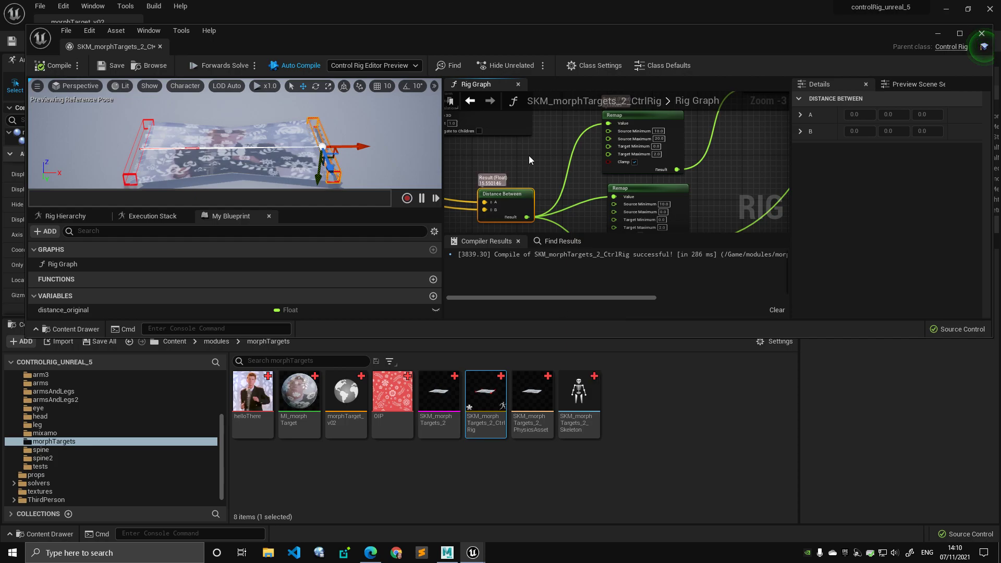
Step: Enlarge the Control Rig editor window and widen the Rig Graph area around the Distance Between node
{"action": "left_click_drag", "start_coordinate": [588, 340], "coordinate": [588, 420]}
{"action": "left_click_drag", "start_coordinate": [443, 156], "coordinate": [333, 156]}
{"action": "scroll", "coordinate": [420, 171], "scroll_direction": "up", "scroll_amount": 1}
{"action": "right_click_drag", "start_coordinate": [420, 171], "coordinate": [399, 209]}
{"action": "right_click", "coordinate": [489, 216]}
{"action": "scroll", "coordinate": [442, 199], "scroll_direction": "up", "scroll_amount": 1}
{"action": "scroll", "coordinate": [446, 204], "scroll_direction": "up", "scroll_amount": 1}
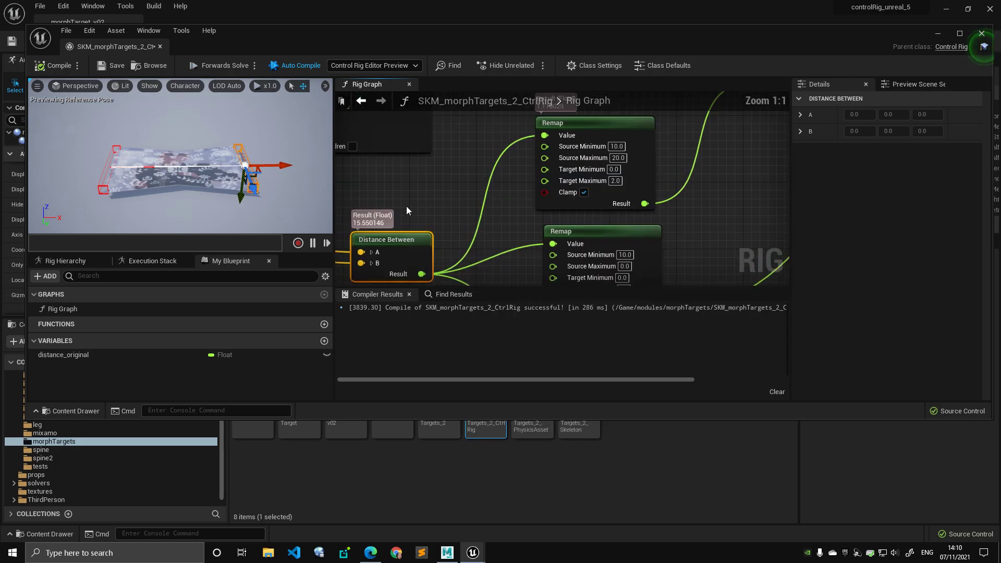
Step: Move end_ctrl back and forth along X and compare the mesh wrinkles with the Result value of the wrinklesU Remap node
{"action": "right_click_drag", "start_coordinate": [562, 151], "coordinate": [560, 177]}
{"action": "right_click_drag", "start_coordinate": [648, 150], "coordinate": [607, 170]}
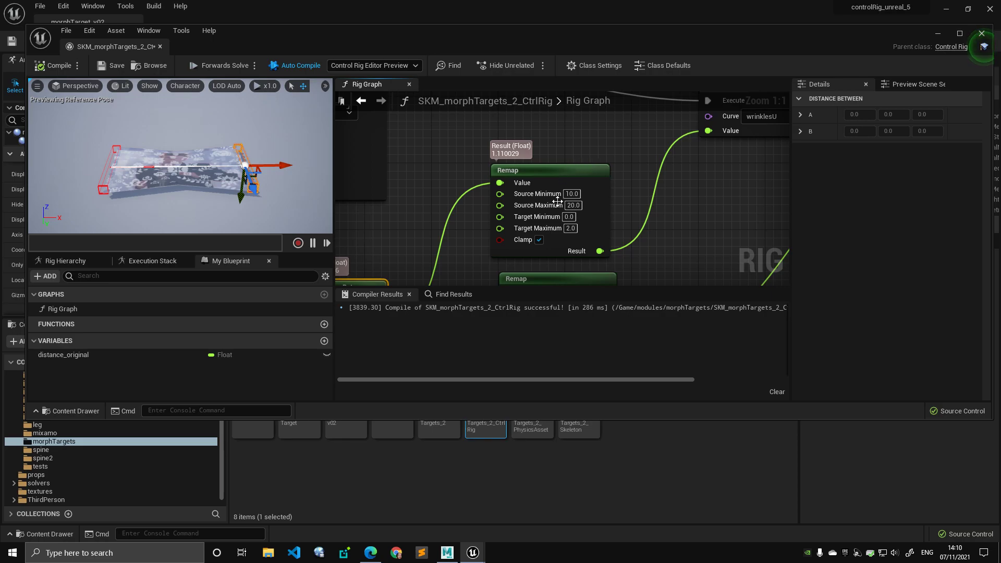
{"action": "right_click_drag", "start_coordinate": [582, 141], "coordinate": [548, 172]}
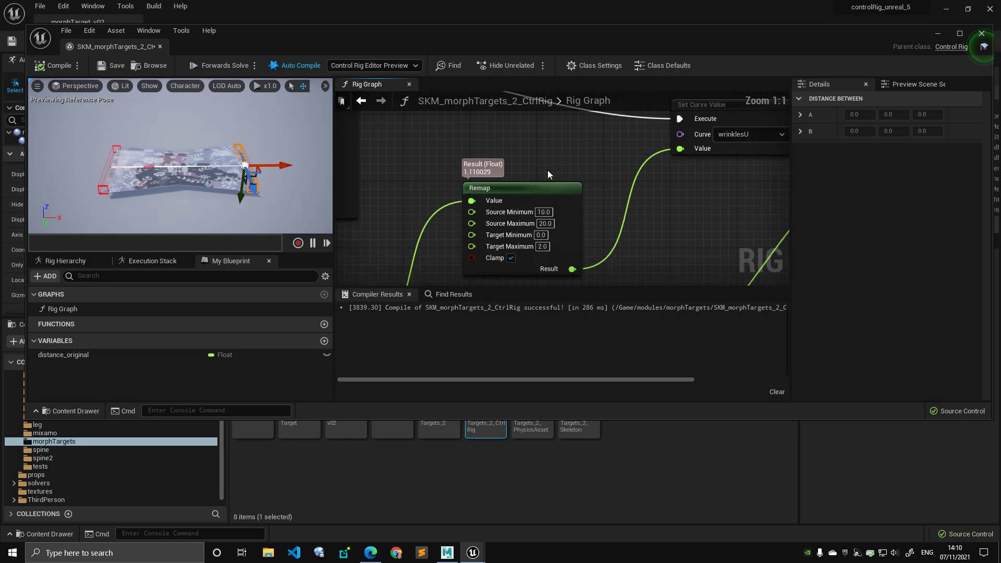
{"action": "mouse_move", "coordinate": [295, 174]}
{"action": "left_mouse_down"}
{"action": "mouse_move", "coordinate": [240, 174]}
{"action": "mouse_move", "coordinate": [276, 174]}
{"action": "left_mouse_up"}
{"action": "right_click_drag", "start_coordinate": [707, 156], "coordinate": [692, 180]}
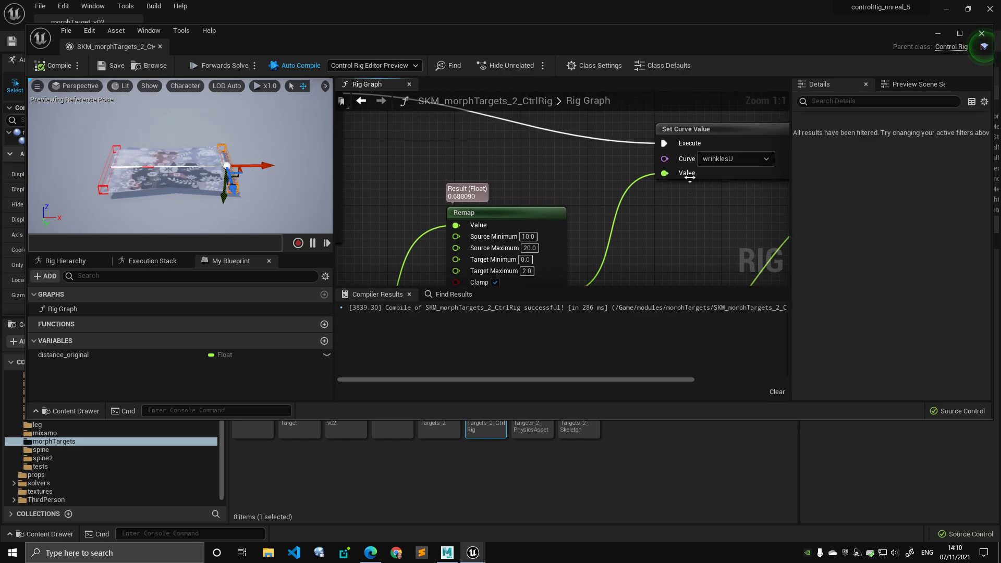
{"action": "left_click_drag", "start_coordinate": [272, 172], "coordinate": [313, 170]}
{"action": "right_click_drag", "start_coordinate": [251, 172], "coordinate": [292, 172], "text": "alt"}
{"action": "left_click_drag", "start_coordinate": [250, 172], "coordinate": [292, 156], "text": "alt"}
{"action": "left_click_drag", "start_coordinate": [218, 134], "coordinate": [218, 167], "text": "alt"}
{"action": "mouse_move", "coordinate": [259, 98]}
{"action": "left_mouse_down"}
{"action": "mouse_move", "coordinate": [240, 95]}
{"action": "mouse_move", "coordinate": [279, 113]}
{"action": "mouse_move", "coordinate": [226, 132]}
{"action": "mouse_move", "coordinate": [245, 99]}
{"action": "mouse_move", "coordinate": [258, 102]}
{"action": "left_mouse_up"}
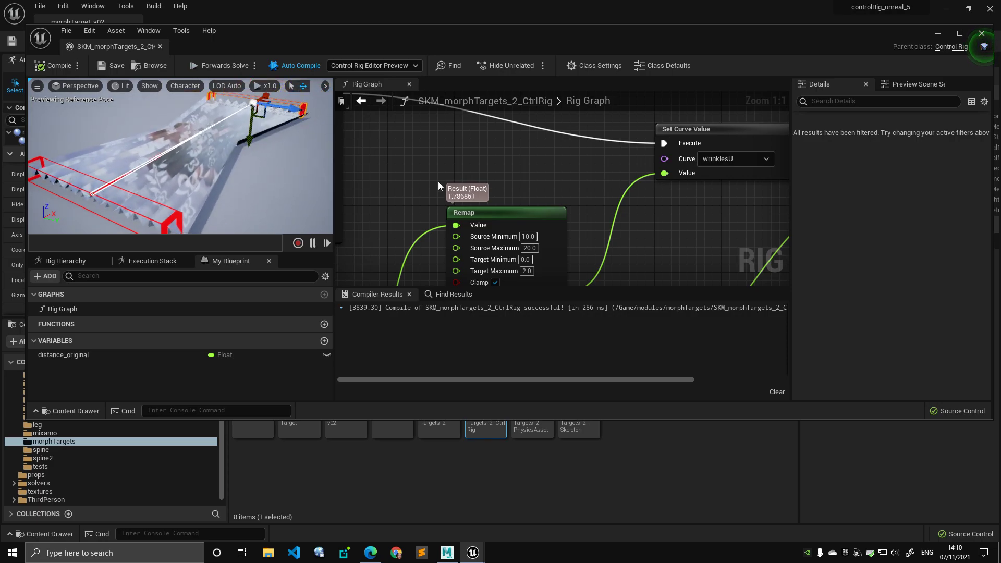
Step: Try a Target Maximum of 1.0 on the wrinklesU Remap node, compile, and move end_ctrl along X to preview it
{"action": "left_click", "coordinate": [529, 271]}
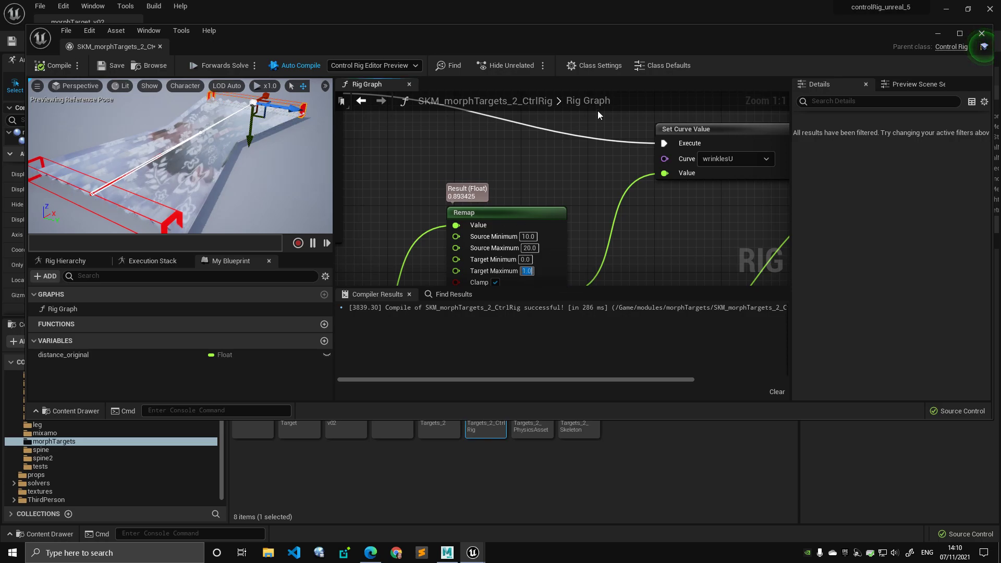
{"action": "left_click", "coordinate": [53, 65]}
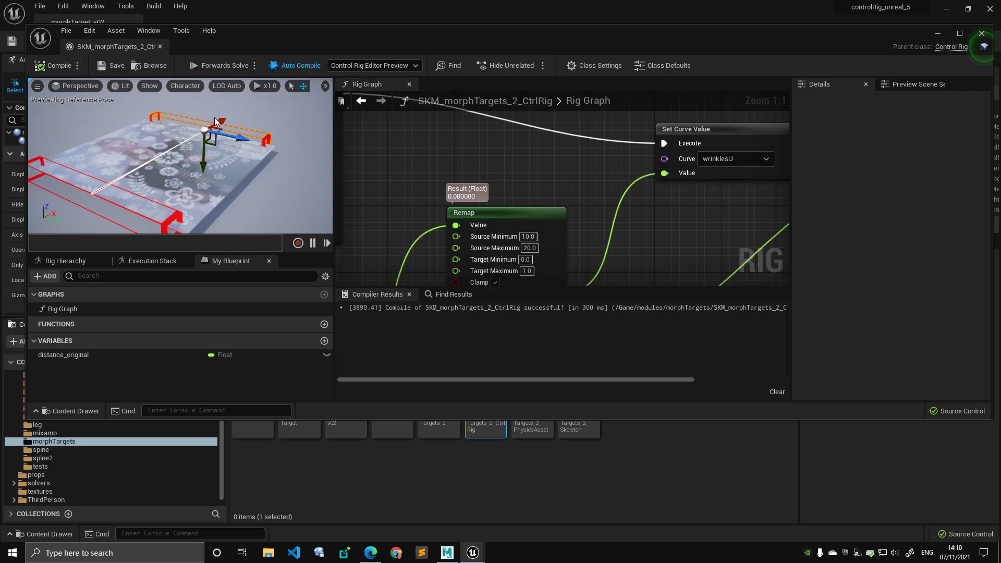
{"action": "left_click_drag", "start_coordinate": [226, 125], "coordinate": [256, 119]}
{"action": "mouse_move", "coordinate": [145, 189]}
{"action": "left_mouse_down", "text": "alt"}
{"action": "mouse_move", "coordinate": [145, 149]}
{"action": "mouse_move", "coordinate": [145, 182]}
{"action": "left_mouse_up", "text": "alt"}
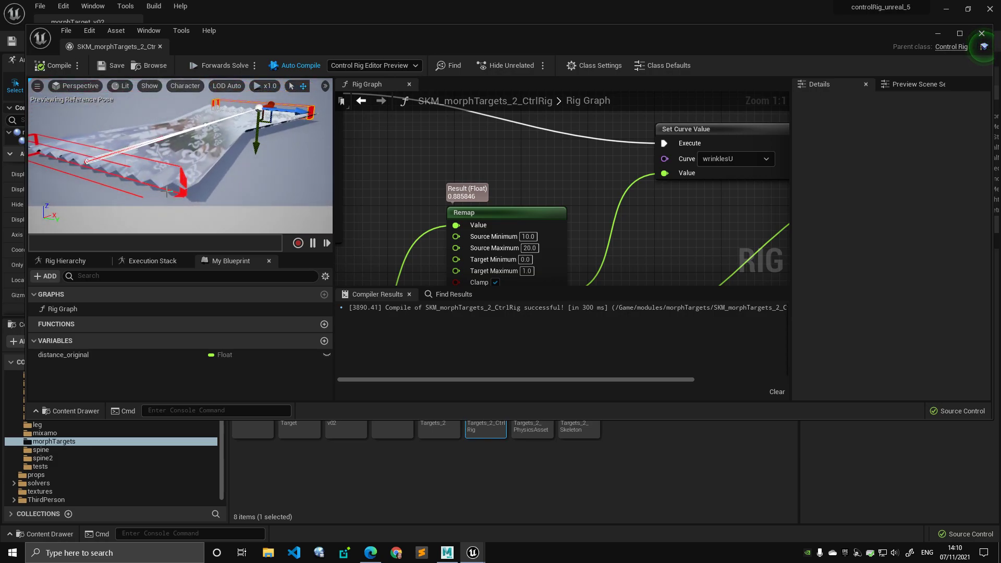
Step: Set the wrinklesU Remap node's Target Maximum to 2.0 and compile the Control Rig
{"action": "left_click", "coordinate": [526, 271]}
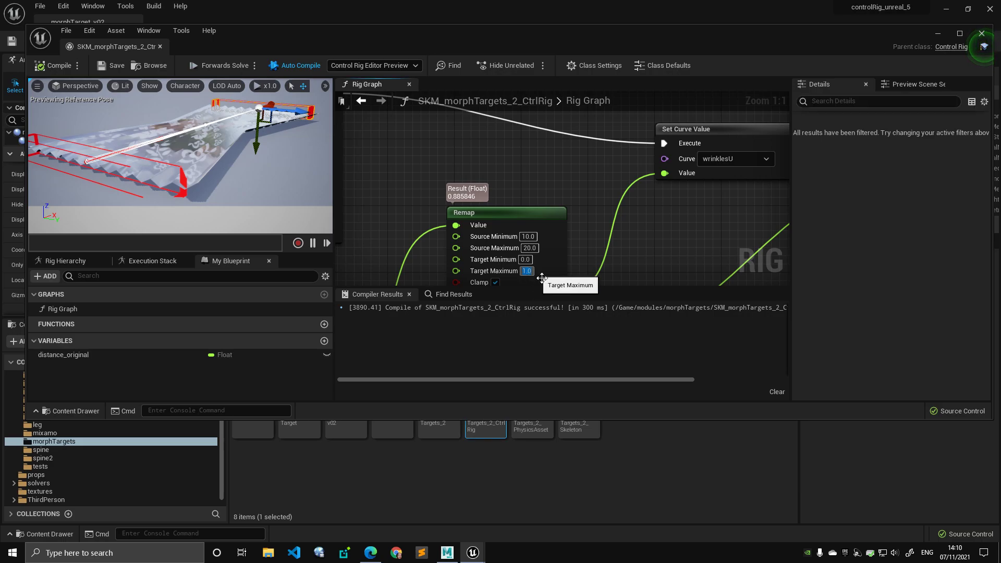
{"action": "type", "text": "2"}
{"action": "key", "text": "Return"}
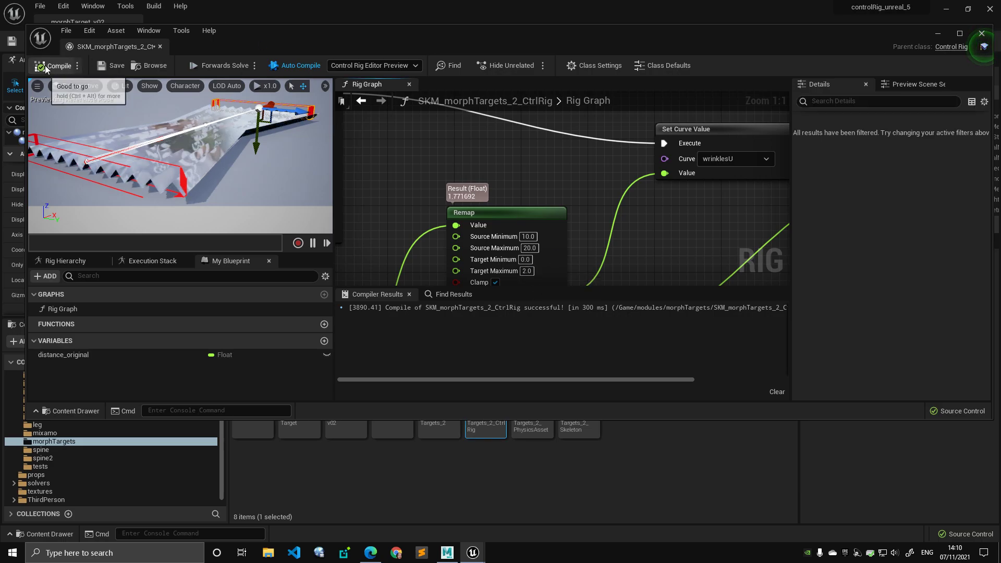
{"action": "left_click", "coordinate": [46, 66]}
Step: Move end_ctrl along X and inspect the mesh wrinkles from other angles
{"action": "left_click_drag", "start_coordinate": [230, 125], "coordinate": [266, 103]}
{"action": "middle_click_drag", "start_coordinate": [293, 136], "coordinate": [282, 130], "text": "alt"}
{"action": "key", "text": "ctrl+z"}
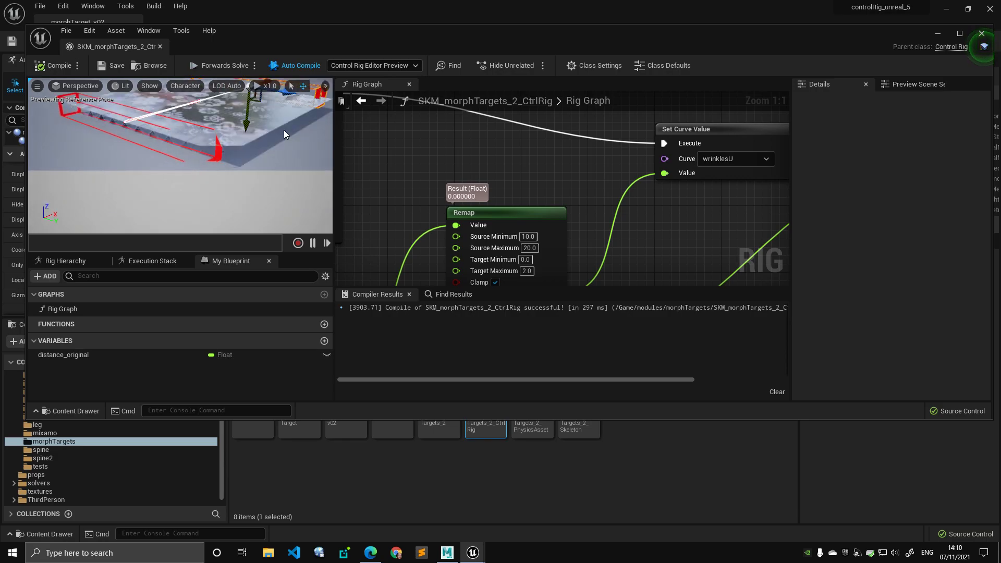
{"action": "left_click_drag", "start_coordinate": [283, 130], "coordinate": [261, 143], "text": "alt"}
{"action": "right_click_drag", "start_coordinate": [261, 143], "coordinate": [229, 151], "text": "alt"}
{"action": "left_click_drag", "start_coordinate": [230, 151], "coordinate": [170, 174], "text": "alt"}
Step: Locate the Remap node feeding the wrinklesV curve and compare it with the wrinklesU Remap node above
{"action": "scroll", "coordinate": [600, 173], "scroll_direction": "down", "scroll_amount": 5}
{"action": "right_click_drag", "start_coordinate": [615, 191], "coordinate": [607, 224]}
{"action": "scroll", "coordinate": [607, 224], "scroll_direction": "up", "scroll_amount": 5}
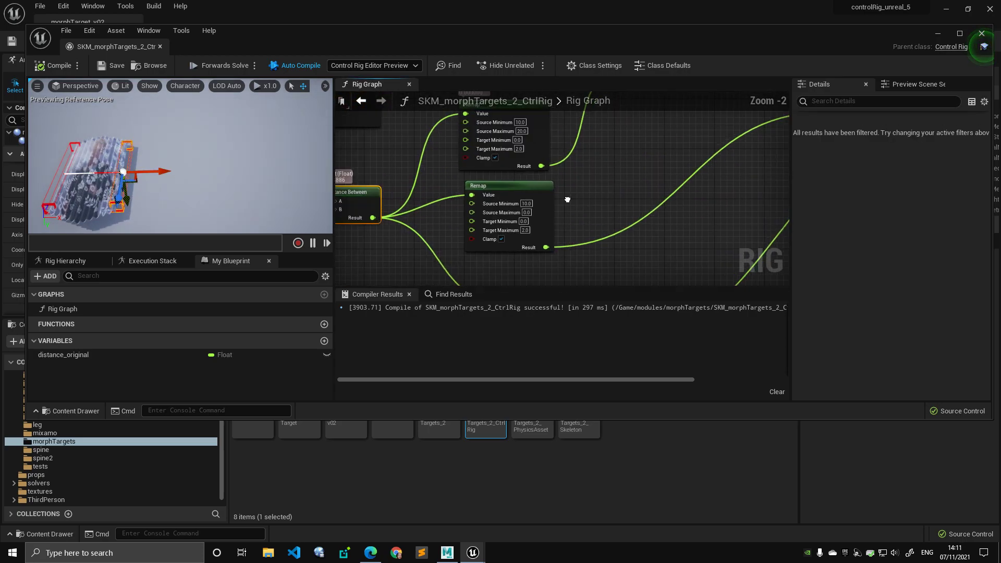
{"action": "left_click", "coordinate": [632, 224]}
{"action": "right_click_drag", "start_coordinate": [674, 210], "coordinate": [683, 188]}
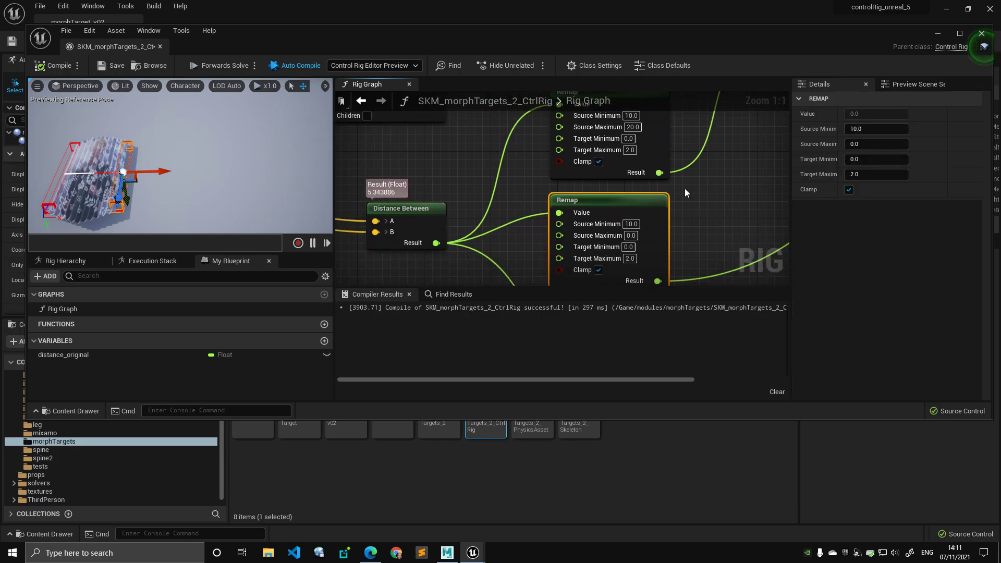
{"action": "right_click_drag", "start_coordinate": [664, 149], "coordinate": [659, 176]}
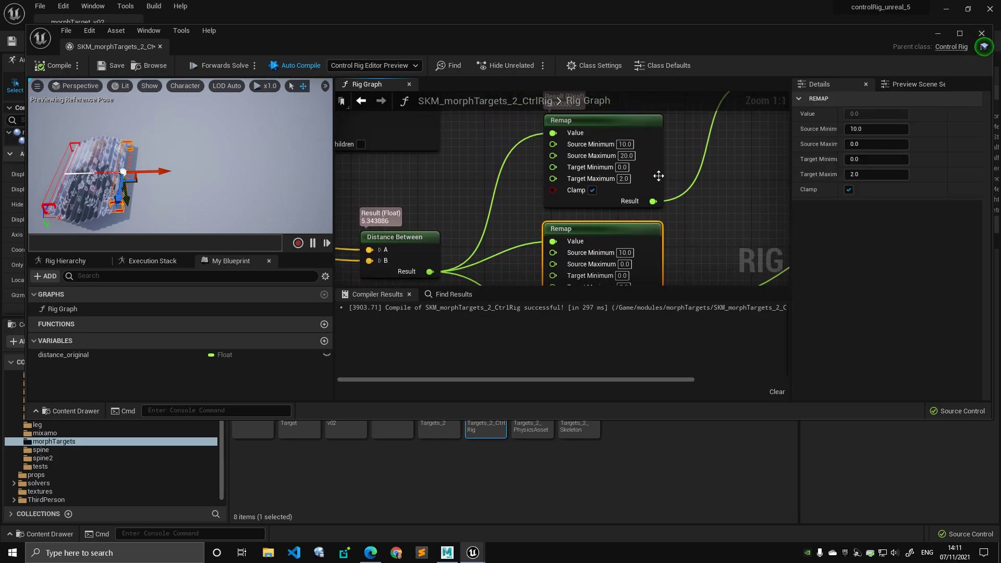
Step: Check the source and target minimum and maximum fields of the wrinklesU Remap node
{"action": "left_click", "coordinate": [618, 151]}
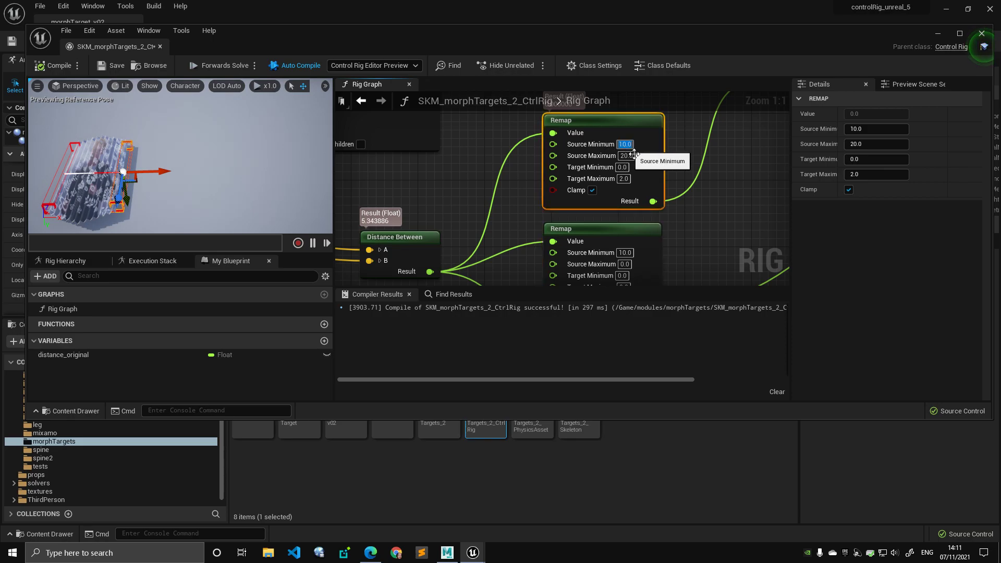
{"action": "left_click", "coordinate": [626, 169]}
{"action": "left_click", "coordinate": [629, 147]}
{"action": "left_click", "coordinate": [628, 159]}
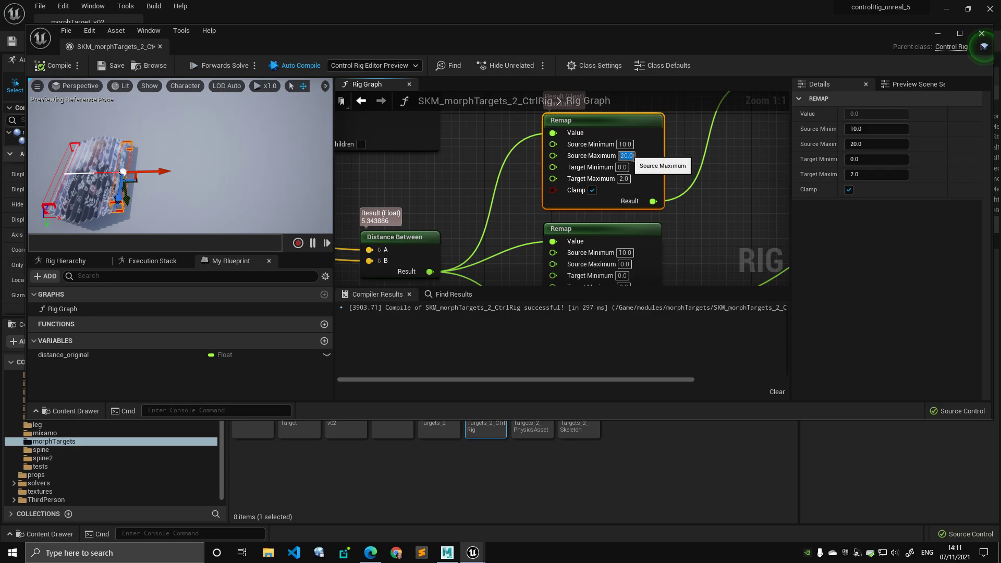
{"action": "left_click", "coordinate": [625, 167]}
{"action": "left_click", "coordinate": [626, 180]}
{"action": "left_click", "coordinate": [623, 169]}
{"action": "left_click", "coordinate": [626, 180]}
Step: Check the Source Maximum and target range fields of the wrinklesV Remap node
{"action": "right_click_drag", "start_coordinate": [626, 252], "coordinate": [659, 217]}
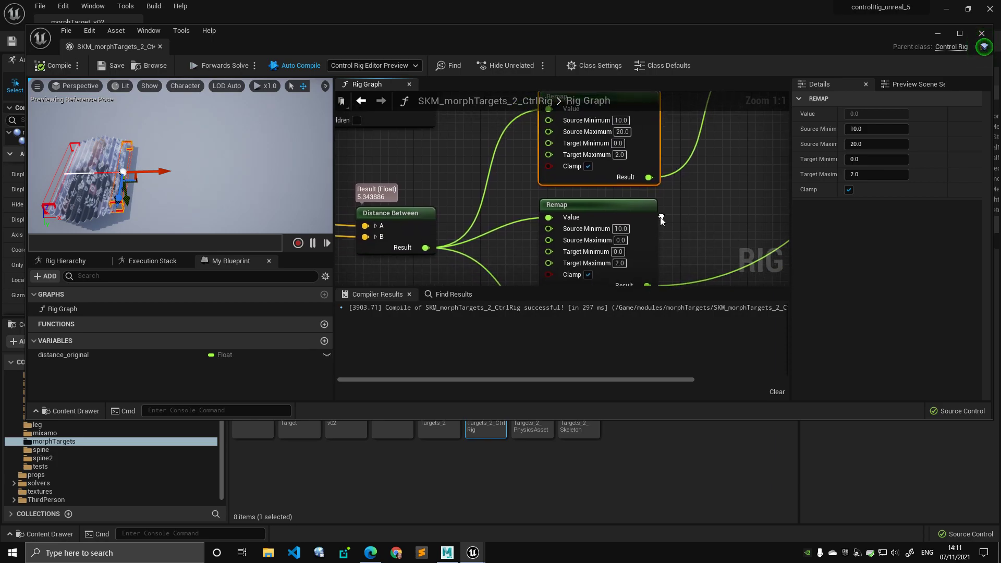
{"action": "left_click", "coordinate": [620, 240]}
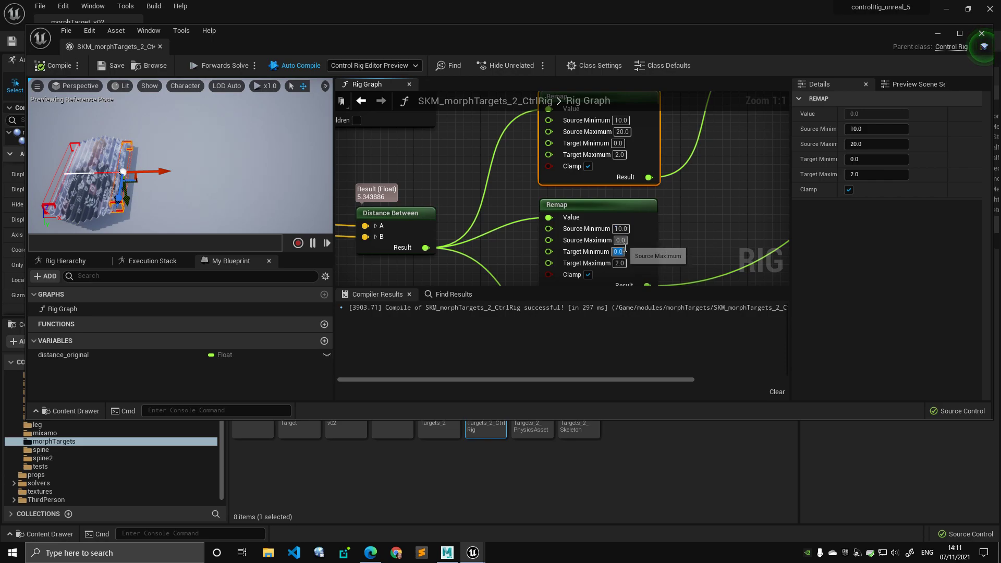
{"action": "left_click", "coordinate": [622, 242]}
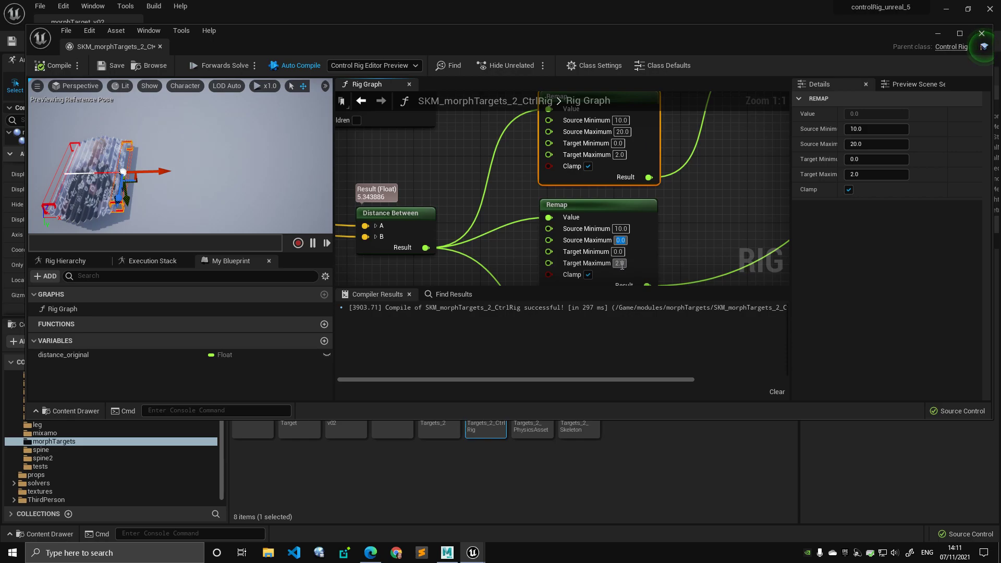
Step: Reposition the wrinklesV Set Curve Value node below and to the right of the wrinklesU one
{"action": "right_click_drag", "start_coordinate": [692, 213], "coordinate": [514, 205]}
{"action": "scroll", "coordinate": [618, 191], "scroll_direction": "down", "scroll_amount": 2}
{"action": "scroll", "coordinate": [514, 205], "scroll_direction": "down", "scroll_amount": 1}
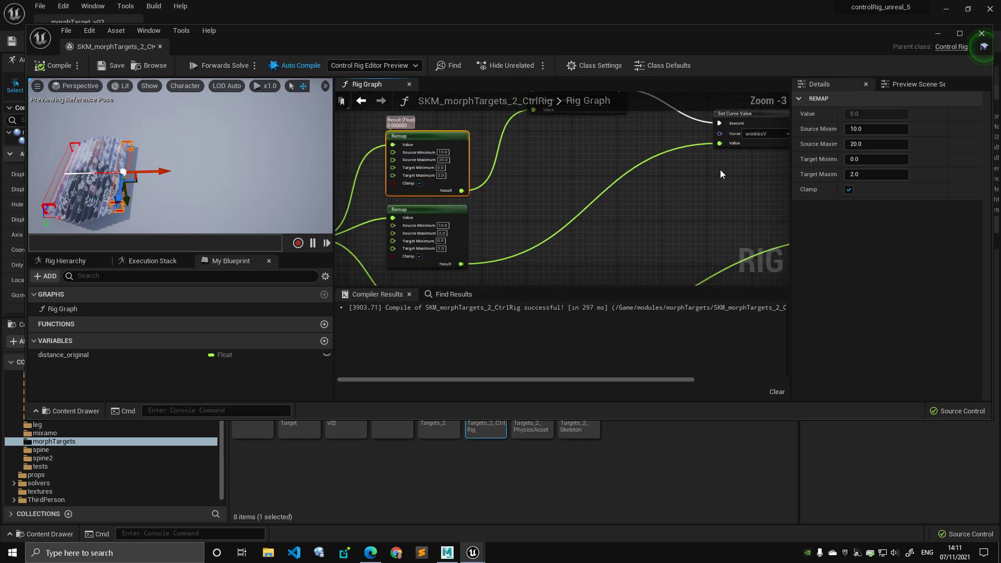
{"action": "left_click_drag", "start_coordinate": [745, 146], "coordinate": [656, 163]}
{"action": "right_click_drag", "start_coordinate": [552, 150], "coordinate": [553, 230]}
{"action": "left_click_drag", "start_coordinate": [682, 219], "coordinate": [722, 214]}
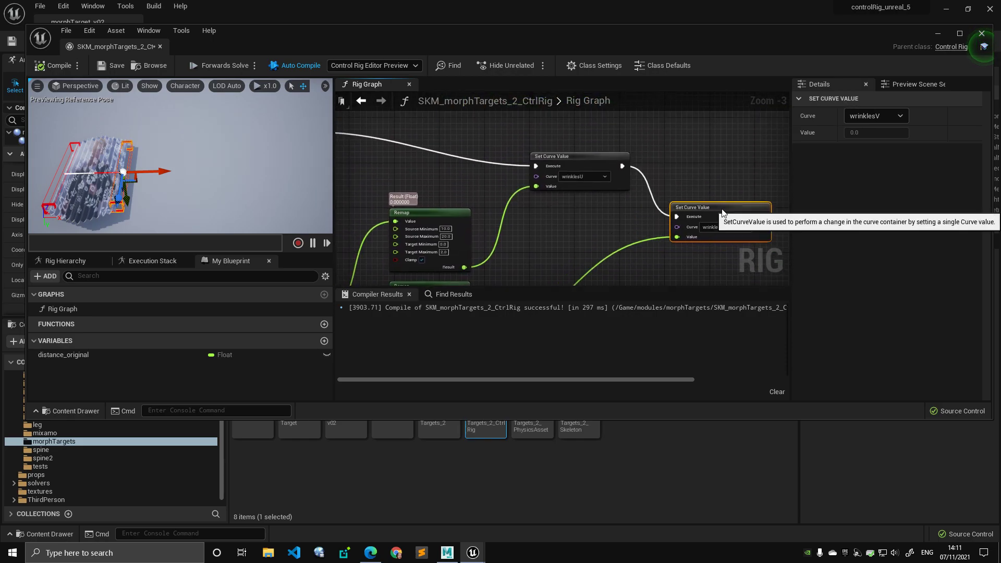
{"action": "right_click_drag", "start_coordinate": [567, 199], "coordinate": [675, 160]}
Step: Move end_ctrl away from root_ctrl along X and select the wrinklesV Remap node in the graph
{"action": "left_click_drag", "start_coordinate": [174, 175], "coordinate": [224, 175]}
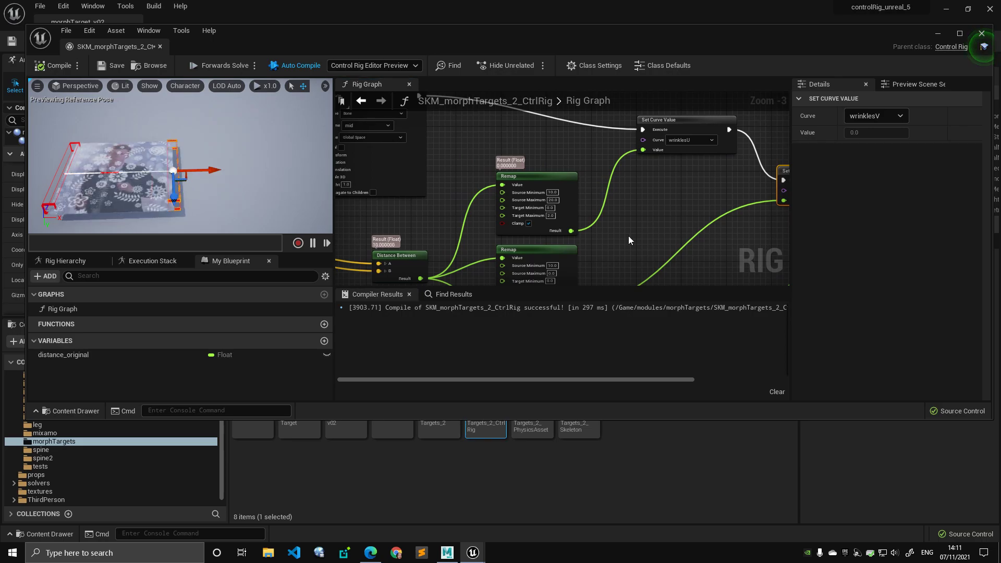
{"action": "right_click_drag", "start_coordinate": [627, 237], "coordinate": [658, 180]}
{"action": "left_click", "coordinate": [586, 202]}
{"action": "left_click_drag", "start_coordinate": [586, 202], "coordinate": [592, 201]}
Step: Disconnect the mid bone's Set Scale node from the wrinklesV Set Curve Value node and compile the Control Rig
{"action": "right_click_drag", "start_coordinate": [662, 180], "coordinate": [507, 196]}
{"action": "scroll", "coordinate": [507, 196], "scroll_direction": "down", "scroll_amount": 2}
{"action": "scroll", "coordinate": [702, 173], "scroll_direction": "up", "scroll_amount": 3}
{"action": "right_click_drag", "start_coordinate": [701, 174], "coordinate": [571, 154]}
{"action": "left_click", "coordinate": [558, 169], "text": "alt"}
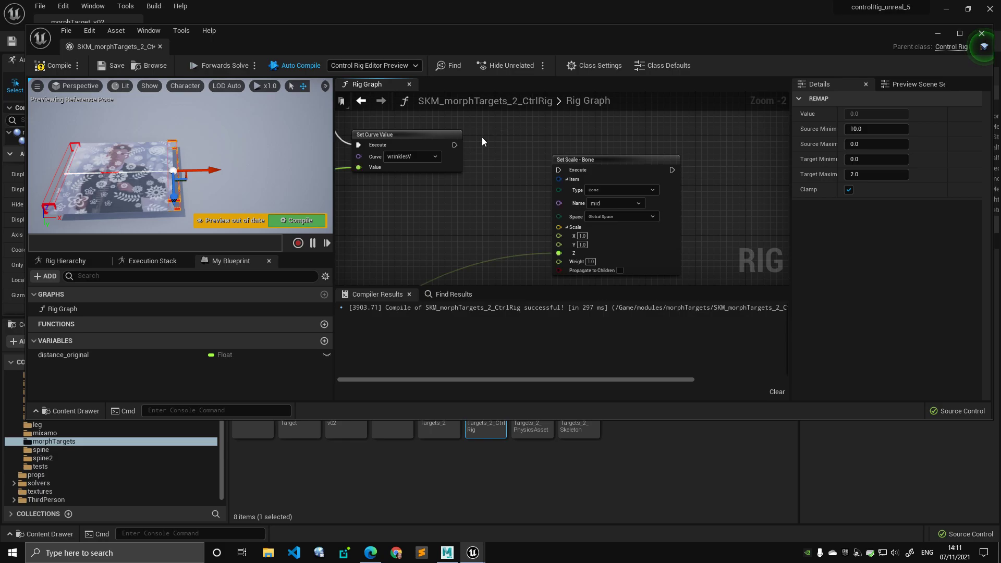
{"action": "left_click", "coordinate": [491, 133]}
{"action": "right_click_drag", "start_coordinate": [340, 201], "coordinate": [601, 189]}
{"action": "left_click", "coordinate": [52, 67]}
Step: Reselect end_ctrl and move it back and forth along X to preview the wrinkles without the mid bone scaling
{"action": "left_click_drag", "start_coordinate": [217, 174], "coordinate": [254, 158]}
{"action": "scroll", "coordinate": [565, 236], "scroll_direction": "down", "scroll_amount": 1}
{"action": "scroll", "coordinate": [613, 159], "scroll_direction": "down", "scroll_amount": 1}
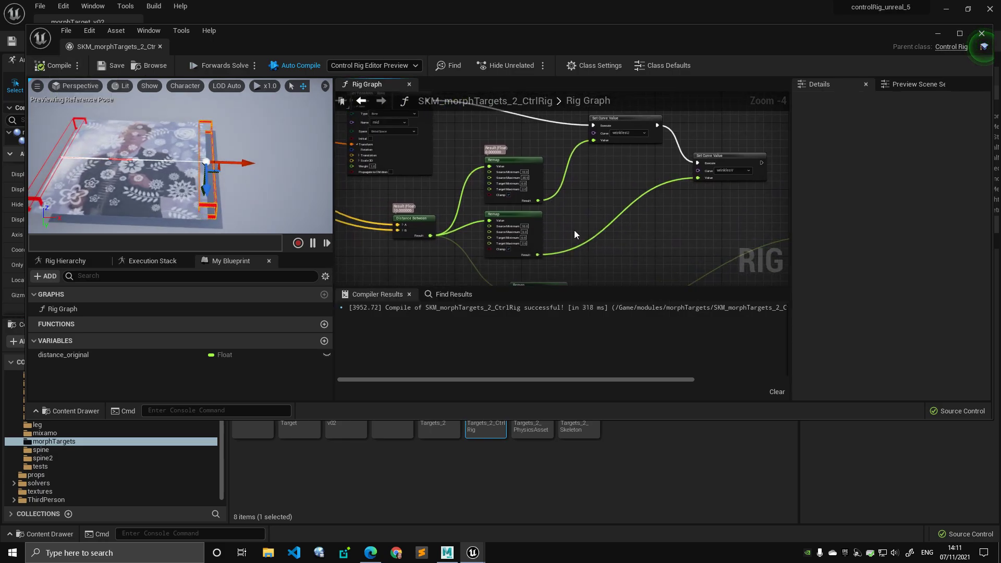
{"action": "left_click", "coordinate": [369, 167]}
{"action": "left_click", "coordinate": [245, 167]}
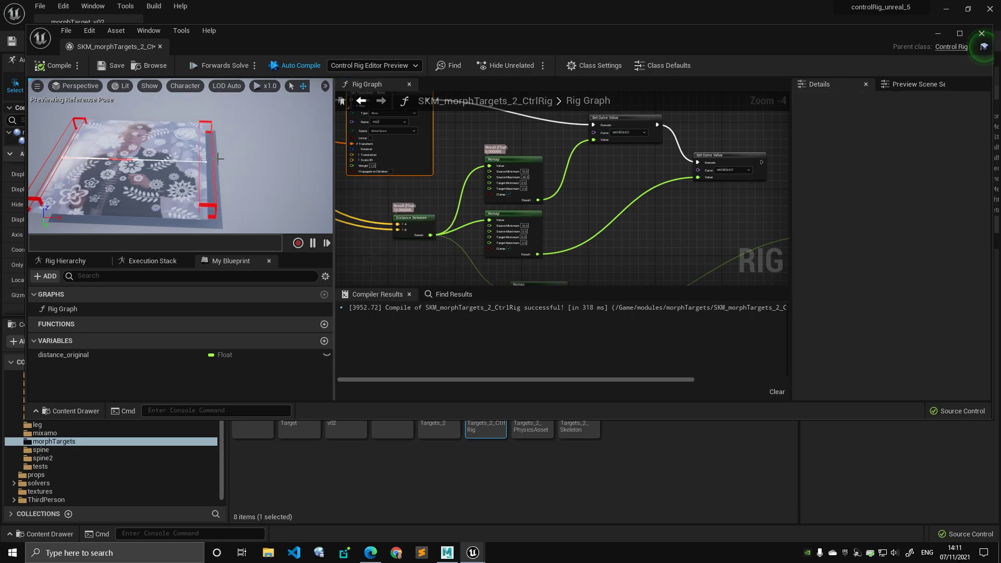
{"action": "left_click", "coordinate": [220, 159]}
{"action": "left_click_drag", "start_coordinate": [243, 163], "coordinate": [331, 152]}
{"action": "left_click_drag", "start_coordinate": [298, 167], "coordinate": [231, 149]}
{"action": "right_click_drag", "start_coordinate": [693, 216], "coordinate": [524, 194]}
{"action": "right_click_drag", "start_coordinate": [419, 180], "coordinate": [561, 190]}
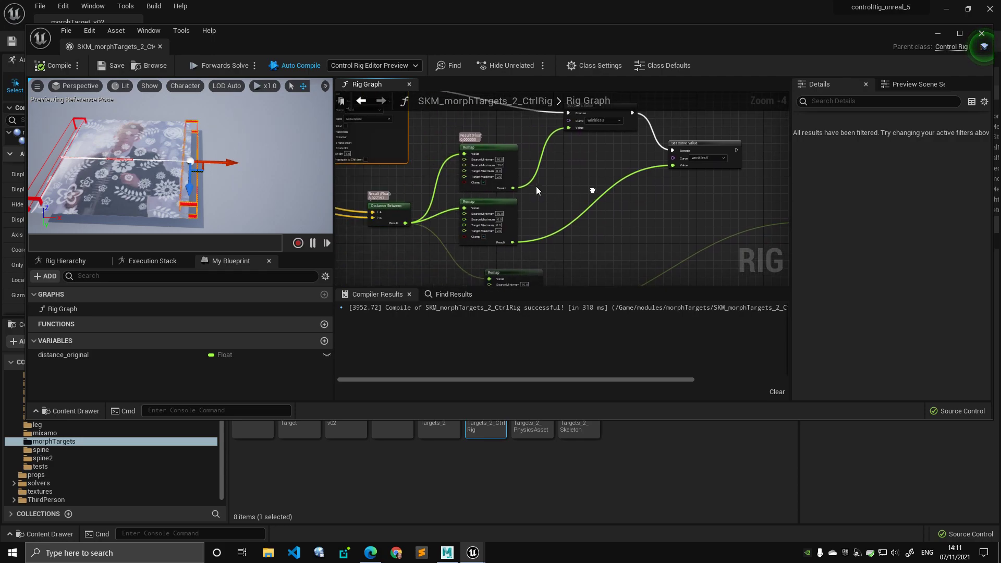
{"action": "mouse_move", "coordinate": [219, 163]}
{"action": "left_mouse_down"}
{"action": "mouse_move", "coordinate": [316, 166]}
{"action": "mouse_move", "coordinate": [156, 163]}
{"action": "mouse_move", "coordinate": [312, 175]}
{"action": "mouse_move", "coordinate": [206, 162]}
{"action": "left_mouse_up"}
Step: Select the third Remap node fed by Distance Between and check its source and target ranges
{"action": "scroll", "coordinate": [598, 155], "scroll_direction": "up", "scroll_amount": 5}
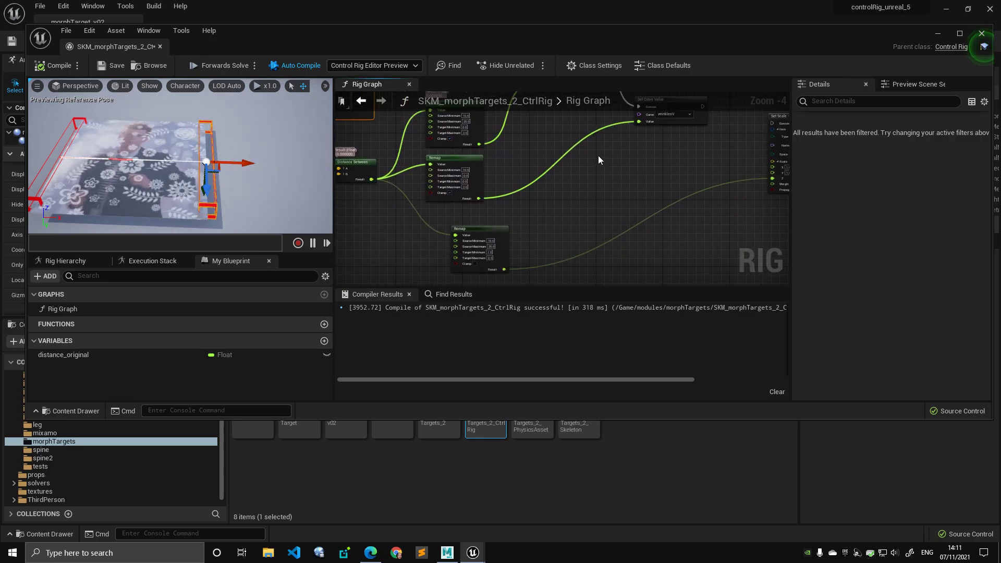
{"action": "left_click", "coordinate": [603, 189]}
{"action": "scroll", "coordinate": [646, 208], "scroll_direction": "down", "scroll_amount": 4}
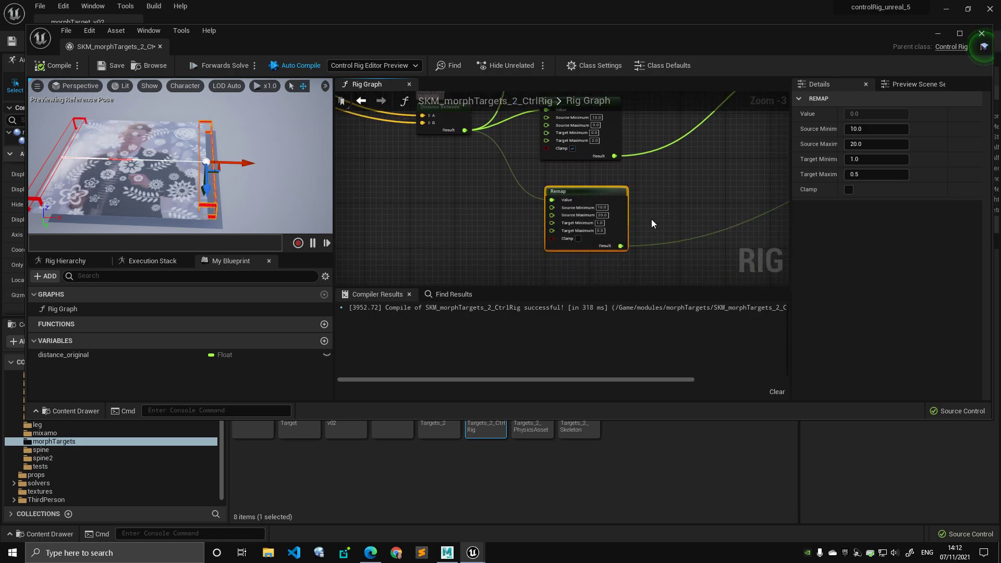
{"action": "scroll", "coordinate": [622, 205], "scroll_direction": "up", "scroll_amount": 2}
{"action": "scroll", "coordinate": [604, 197], "scroll_direction": "up", "scroll_amount": 1}
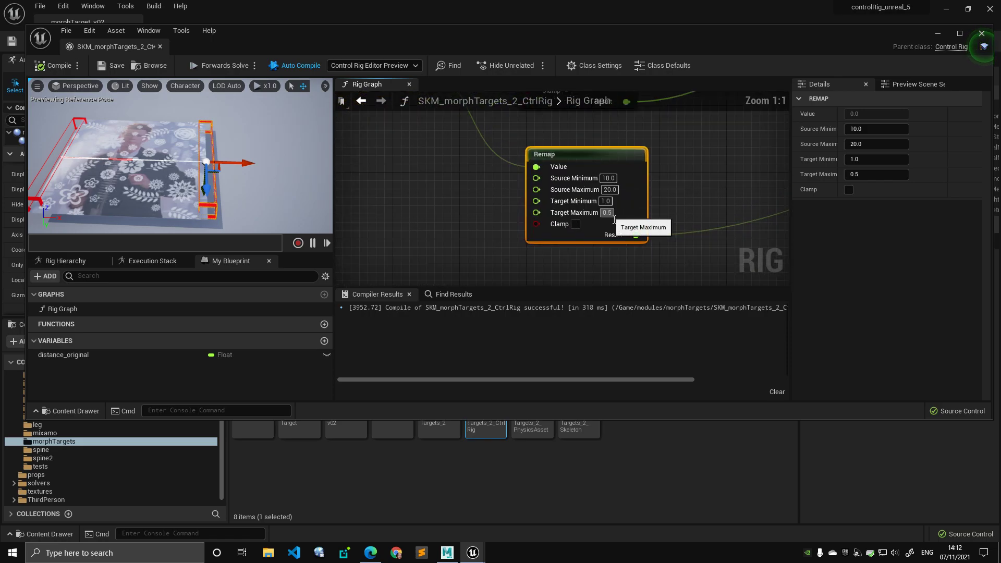
Step: Follow the third Remap node's Result to the mid bone's Set Scale node and check its scale inputs
{"action": "right_click_drag", "start_coordinate": [676, 190], "coordinate": [553, 189]}
{"action": "scroll", "coordinate": [552, 189], "scroll_direction": "down", "scroll_amount": 4}
{"action": "right_click_drag", "start_coordinate": [740, 143], "coordinate": [549, 202]}
{"action": "scroll", "coordinate": [549, 202], "scroll_direction": "up", "scroll_amount": 2}
{"action": "right_click_drag", "start_coordinate": [646, 195], "coordinate": [533, 224]}
{"action": "left_click", "coordinate": [627, 201]}
{"action": "scroll", "coordinate": [628, 202], "scroll_direction": "up", "scroll_amount": 2}
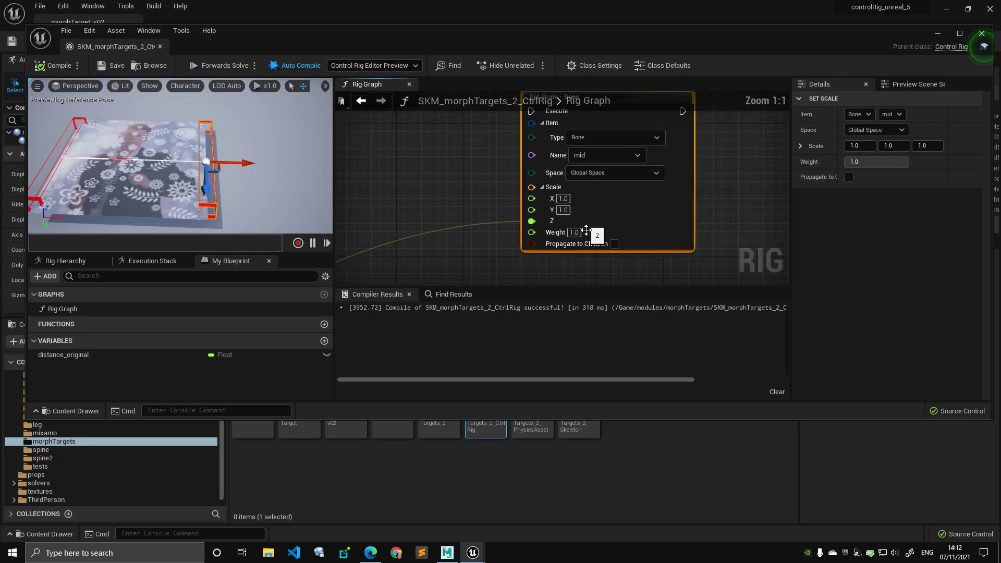
Step: Return to the Remap node that feeds the mid bone's Z scale and select it
{"action": "right_click_drag", "start_coordinate": [408, 196], "coordinate": [639, 176]}
{"action": "scroll", "coordinate": [470, 208], "scroll_direction": "down", "scroll_amount": 4}
{"action": "right_click_drag", "start_coordinate": [473, 208], "coordinate": [652, 146]}
{"action": "right_click_drag", "start_coordinate": [512, 193], "coordinate": [558, 203]}
{"action": "scroll", "coordinate": [558, 204], "scroll_direction": "up", "scroll_amount": 3}
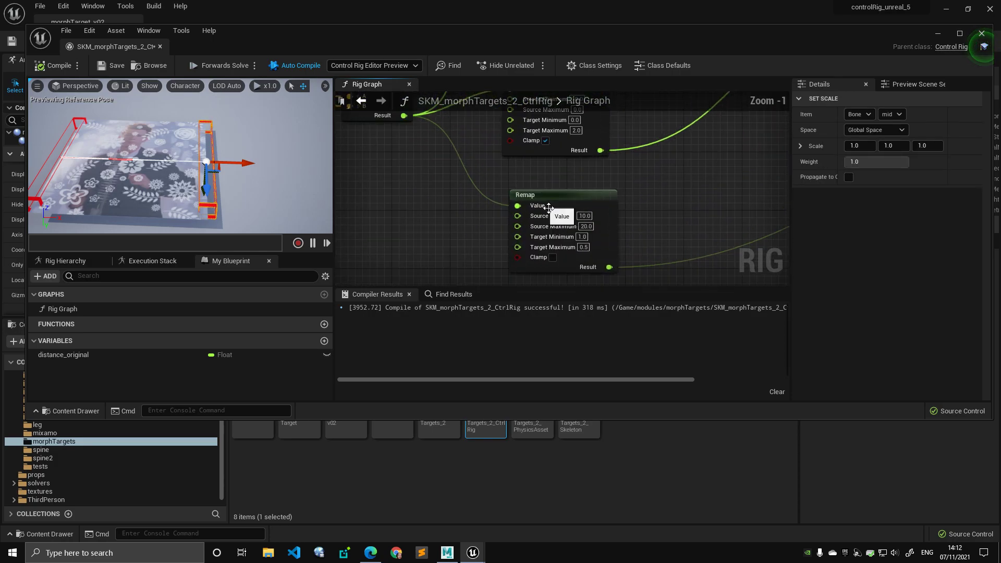
{"action": "left_click", "coordinate": [546, 193]}
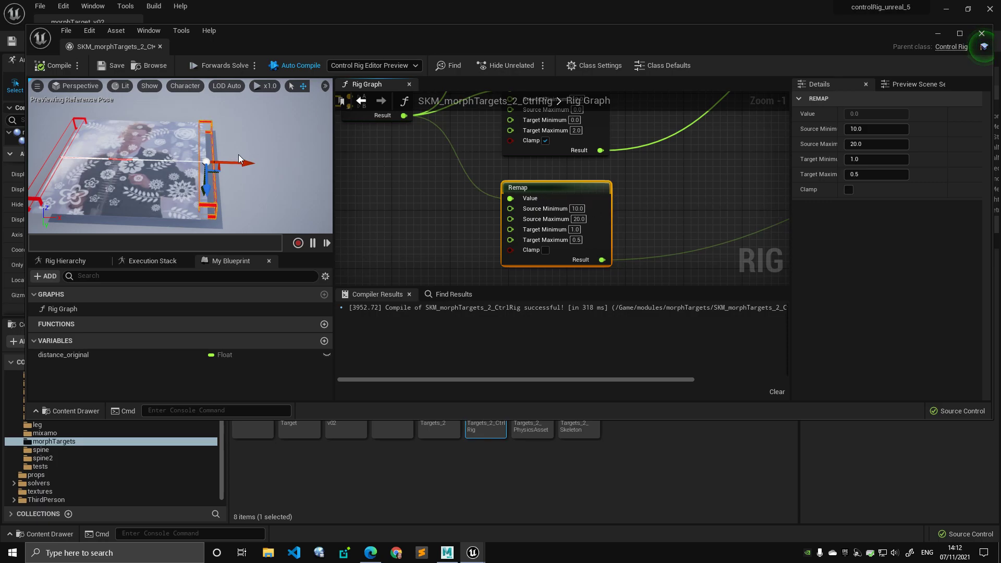
Step: Connect the wrinklesV Set Curve Value node's execution output to the mid bone's Set Scale node
{"action": "right_click_drag", "start_coordinate": [600, 202], "coordinate": [444, 242]}
{"action": "scroll", "coordinate": [444, 243], "scroll_direction": "down", "scroll_amount": 4}
{"action": "right_click_drag", "start_coordinate": [556, 183], "coordinate": [504, 210]}
{"action": "scroll", "coordinate": [537, 189], "scroll_direction": "up", "scroll_amount": 2}
{"action": "left_click_drag", "start_coordinate": [527, 168], "coordinate": [610, 196]}
Step: Watch the Result value of the Remap node that feeds the mid bone's Z scale
{"action": "right_click_drag", "start_coordinate": [491, 236], "coordinate": [685, 203]}
{"action": "right_click_drag", "start_coordinate": [434, 247], "coordinate": [632, 174]}
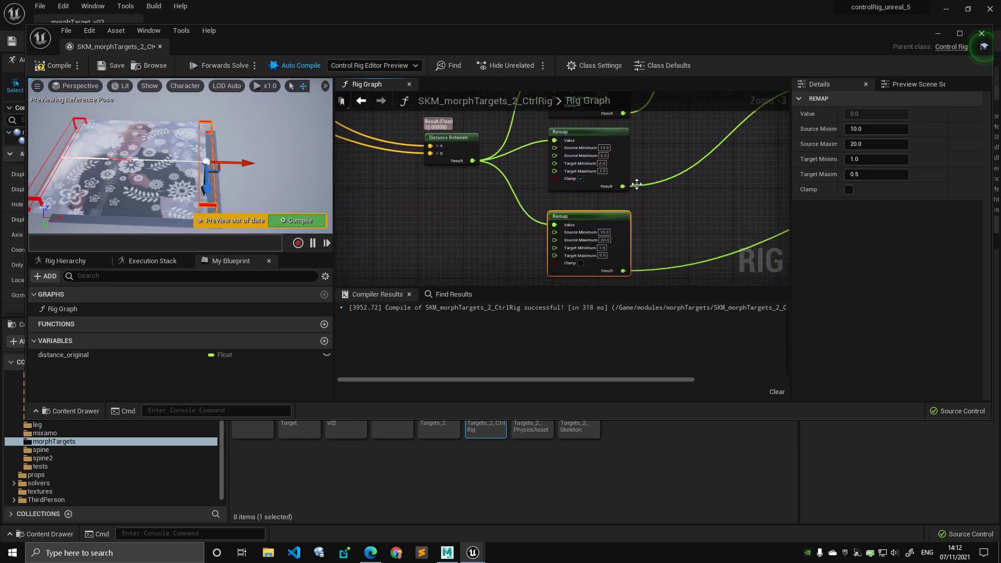
{"action": "scroll", "coordinate": [599, 179], "scroll_direction": "up", "scroll_amount": 3}
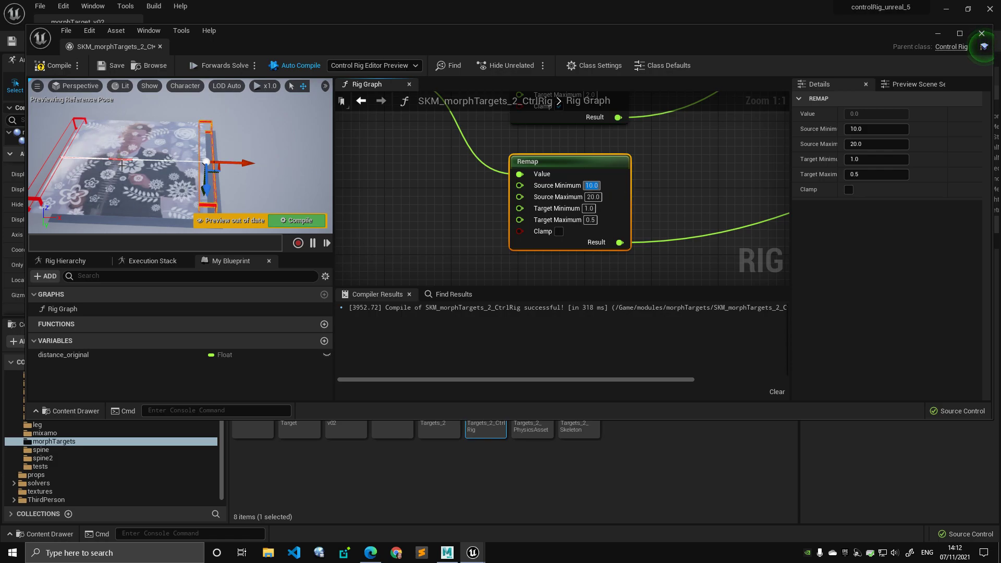
{"action": "right_click", "coordinate": [623, 247]}
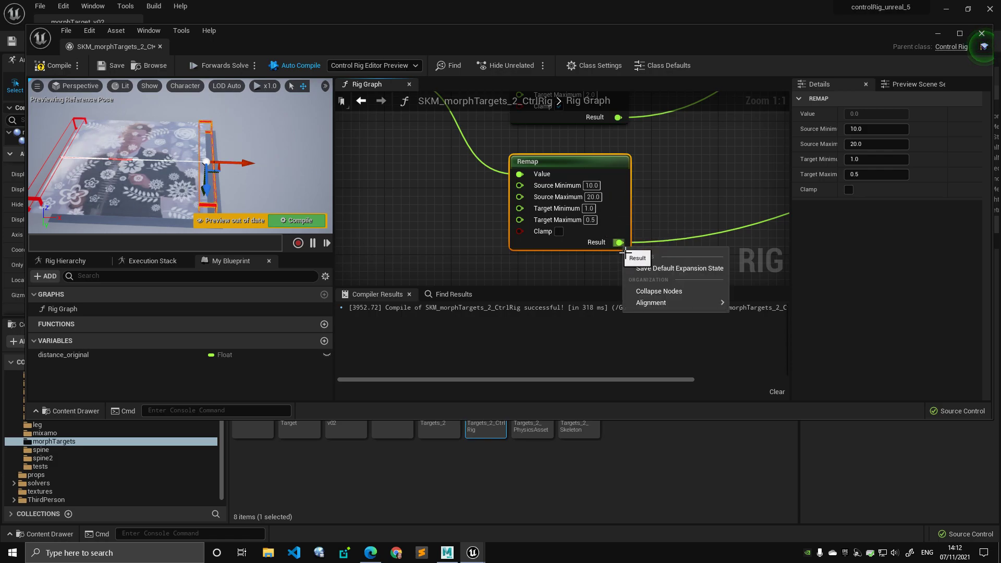
{"action": "right_click", "coordinate": [620, 244]}
{"action": "left_click", "coordinate": [661, 334]}
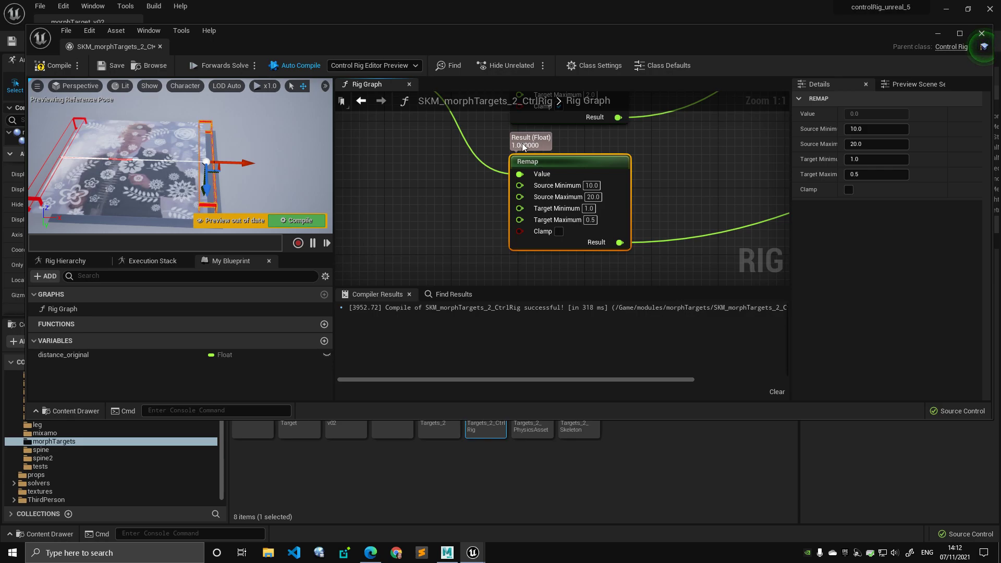
Step: Stretch the plane by pulling the end control outward along X, and check the Remap result and the Set Scale node's Z input
{"action": "right_click_drag", "start_coordinate": [148, 169], "coordinate": [208, 161], "text": "alt"}
{"action": "left_click_drag", "start_coordinate": [229, 157], "coordinate": [289, 162], "text": "alt"}
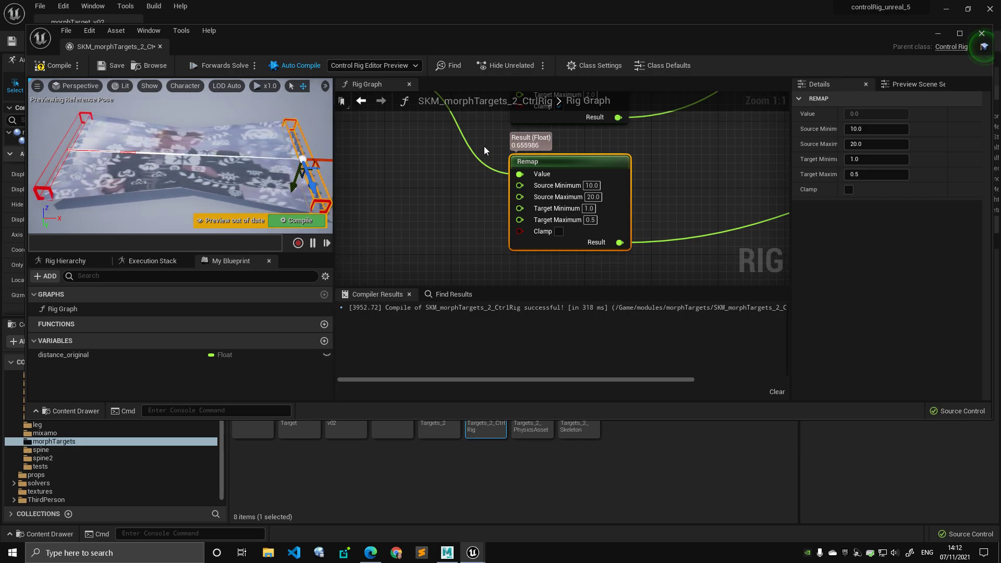
{"action": "right_click_drag", "start_coordinate": [751, 191], "coordinate": [376, 242]}
{"action": "right_click_drag", "start_coordinate": [745, 141], "coordinate": [540, 234]}
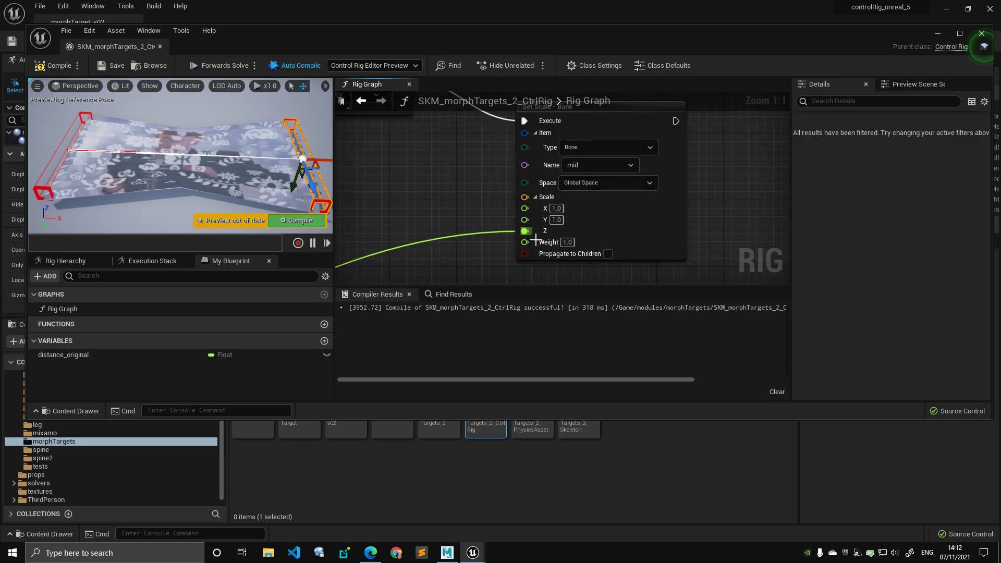
{"action": "right_click_drag", "start_coordinate": [482, 195], "coordinate": [489, 216]}
Step: Compress the plane by moving the end control toward the opposite end along X, and read the third Remap's watched result
{"action": "left_click_drag", "start_coordinate": [190, 140], "coordinate": [78, 152], "text": "alt"}
{"action": "left_click_drag", "start_coordinate": [139, 166], "coordinate": [200, 140], "text": "alt"}
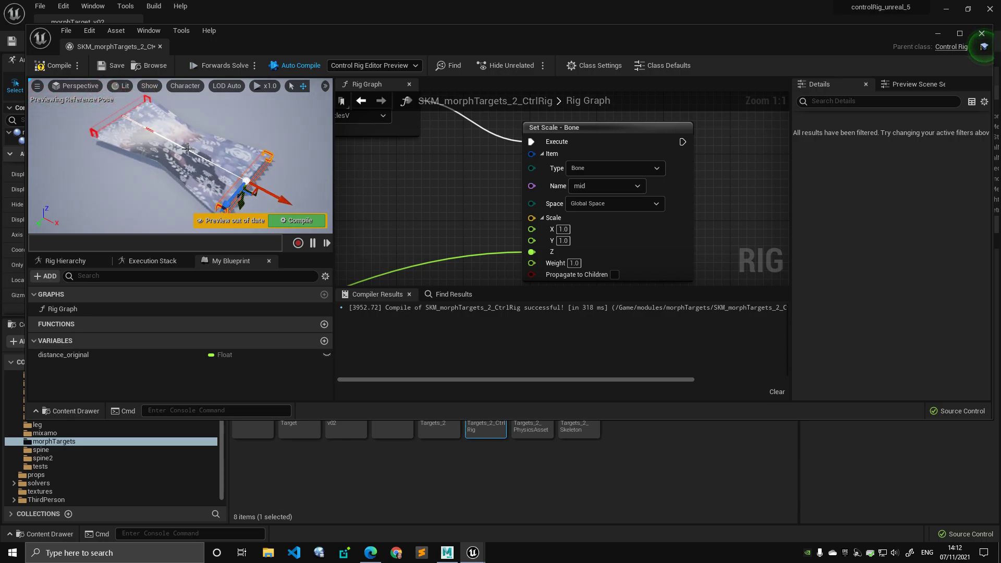
{"action": "left_click_drag", "start_coordinate": [286, 202], "coordinate": [191, 138]}
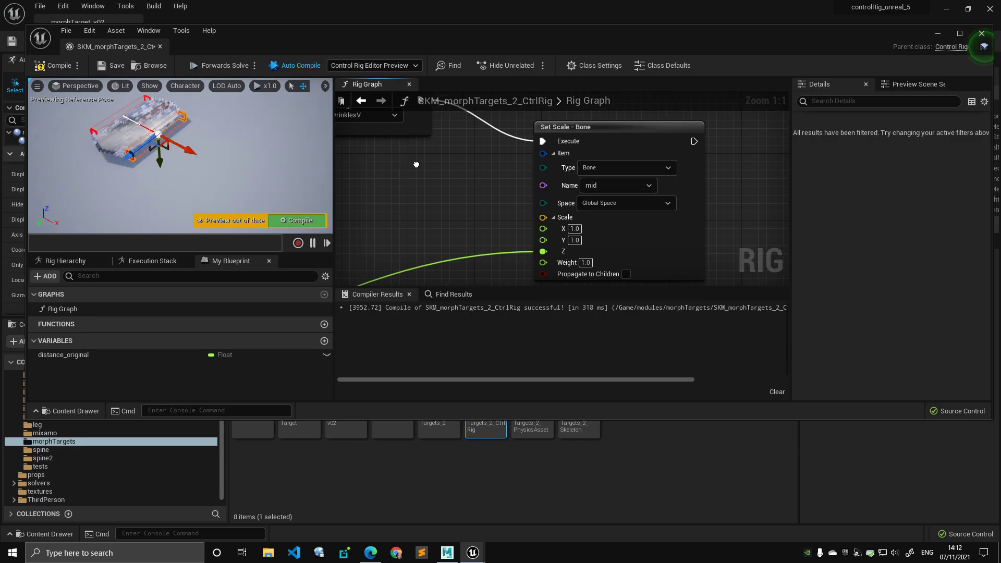
{"action": "scroll", "coordinate": [495, 168], "scroll_direction": "down", "scroll_amount": 5}
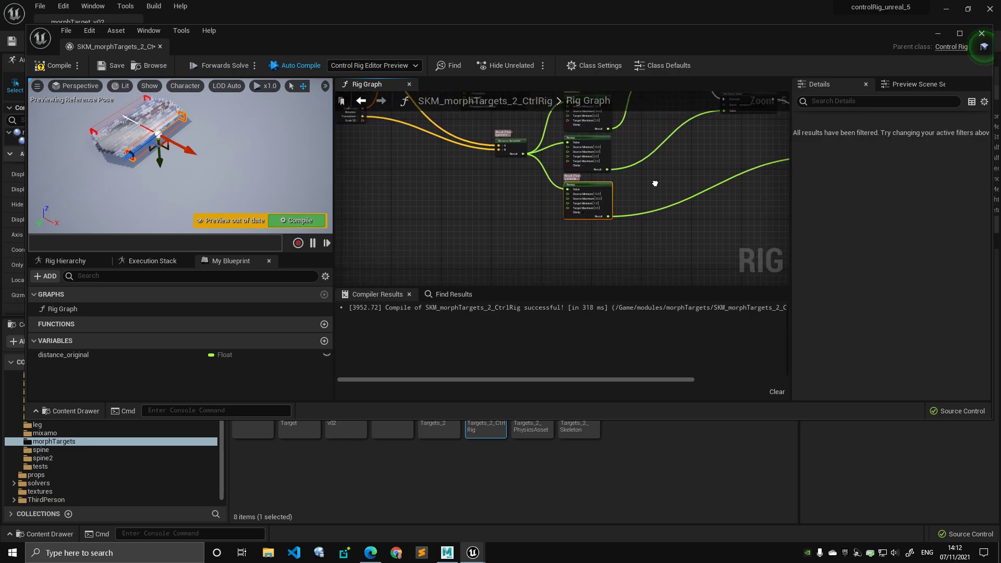
{"action": "scroll", "coordinate": [643, 195], "scroll_direction": "up", "scroll_amount": 5}
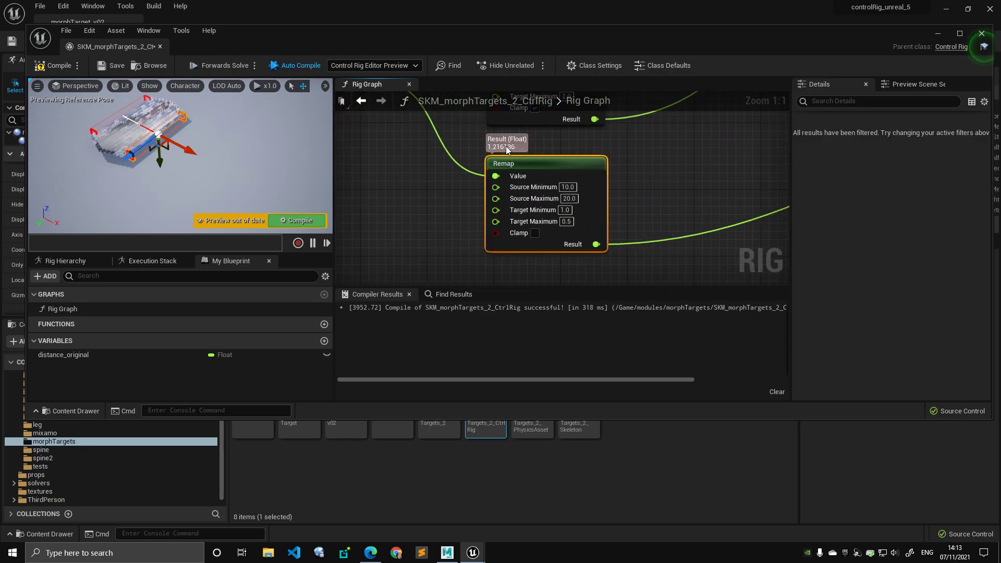
Step: Trace the third Remap's Result to the mid bone's Set Scale Z input and examine the Remap's ranges again
{"action": "right_click_drag", "start_coordinate": [624, 203], "coordinate": [653, 202]}
{"action": "scroll", "coordinate": [652, 201], "scroll_direction": "down", "scroll_amount": 2}
{"action": "scroll", "coordinate": [626, 224], "scroll_direction": "down", "scroll_amount": 2}
{"action": "right_click_drag", "start_coordinate": [711, 166], "coordinate": [539, 206]}
{"action": "right_click_drag", "start_coordinate": [449, 230], "coordinate": [605, 193]}
{"action": "scroll", "coordinate": [605, 193], "scroll_direction": "up", "scroll_amount": 3}
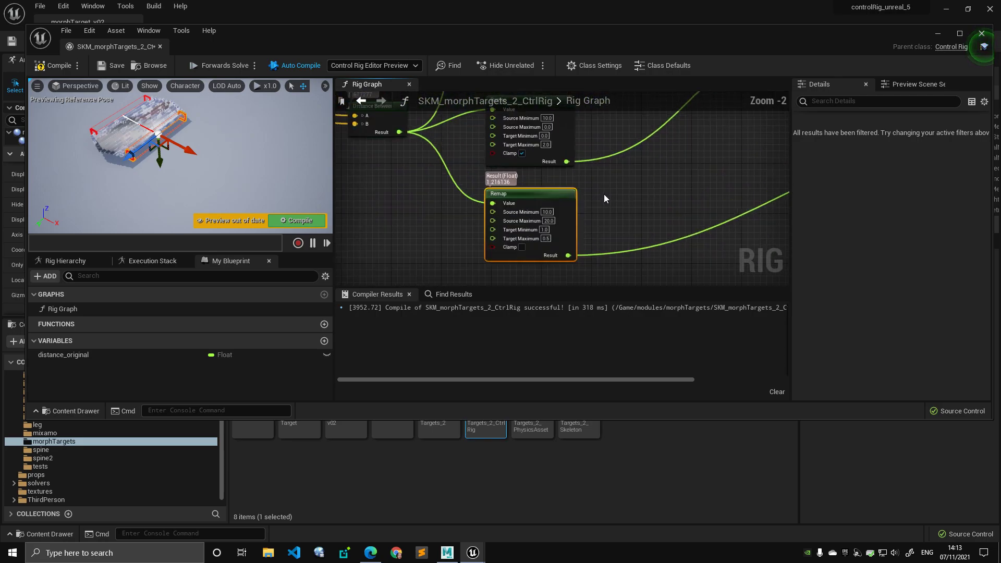
{"action": "scroll", "coordinate": [652, 186], "scroll_direction": "down", "scroll_amount": 3}
{"action": "right_click_drag", "start_coordinate": [742, 181], "coordinate": [605, 207]}
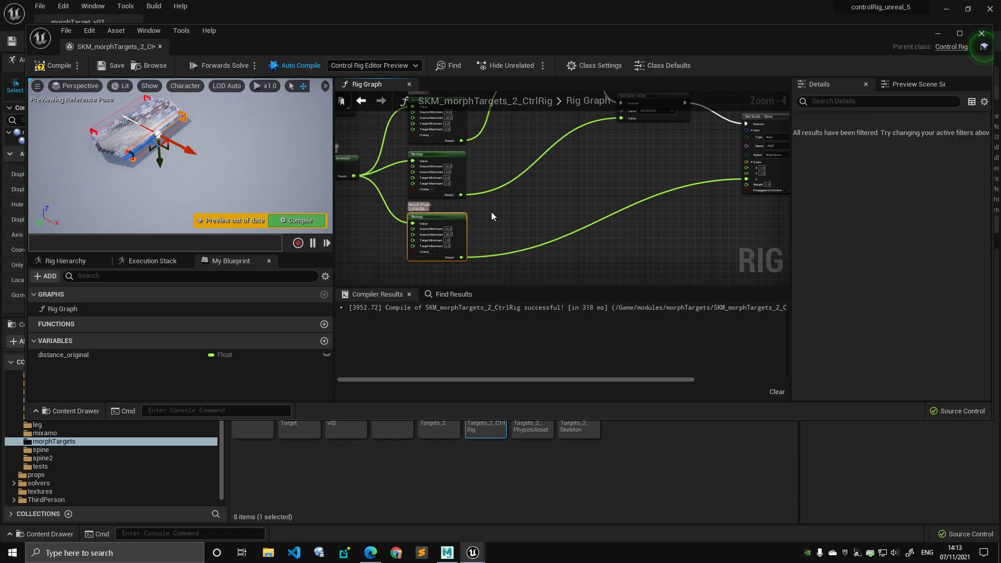
{"action": "right_click_drag", "start_coordinate": [455, 221], "coordinate": [559, 200]}
{"action": "scroll", "coordinate": [559, 200], "scroll_direction": "up", "scroll_amount": 2}
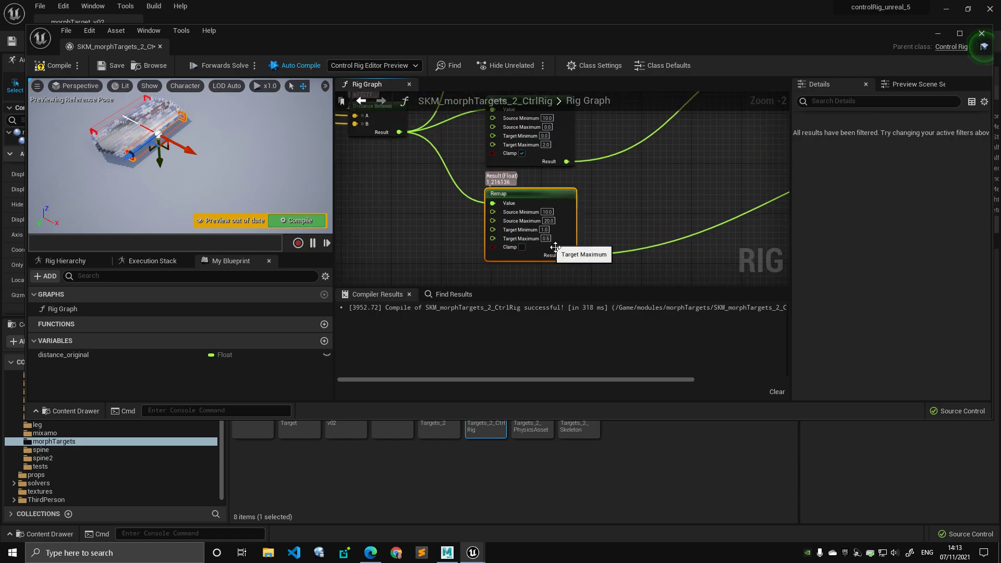
{"action": "right_click_drag", "start_coordinate": [603, 224], "coordinate": [634, 217]}
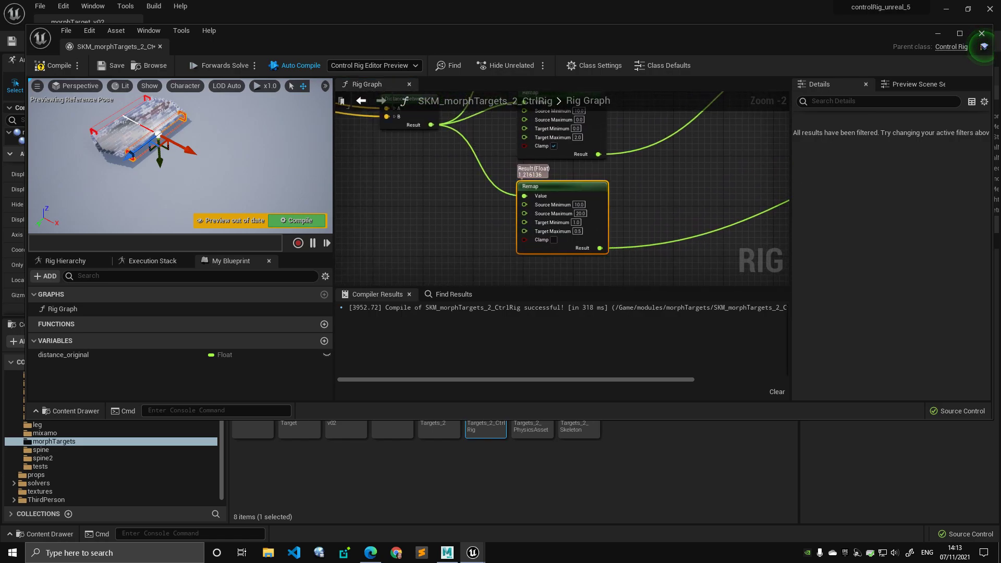
Step: Move the third Remap node slightly lower, away from the second Remap node
{"action": "left_click_drag", "start_coordinate": [586, 188], "coordinate": [583, 199]}
{"action": "scroll", "coordinate": [582, 181], "scroll_direction": "down", "scroll_amount": 3}
{"action": "right_click_drag", "start_coordinate": [582, 180], "coordinate": [689, 201]}
{"action": "scroll", "coordinate": [647, 178], "scroll_direction": "up", "scroll_amount": 2}
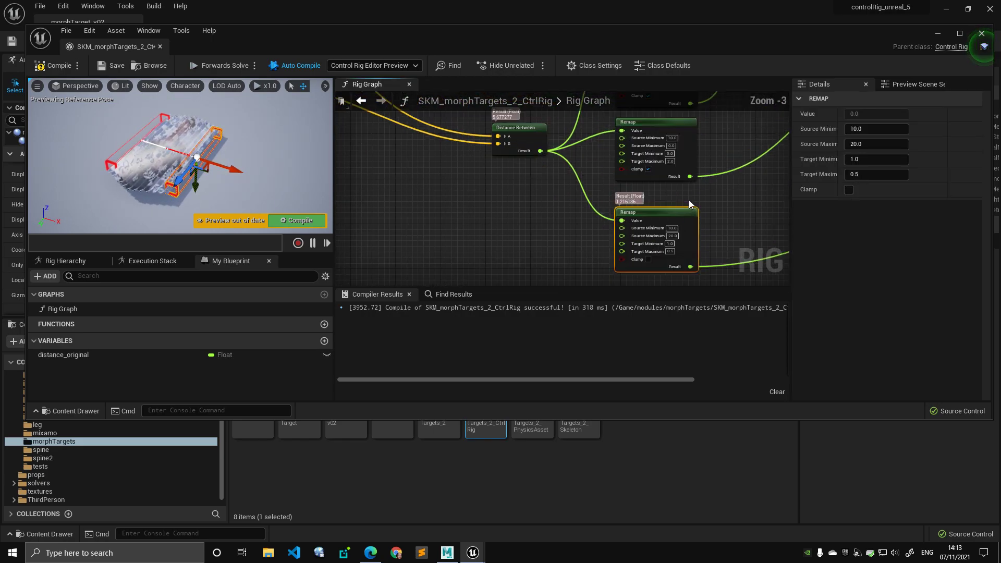
Step: Pull the end control outward along X as a test, and undo the control moves made while testing the plane
{"action": "left_click_drag", "start_coordinate": [239, 171], "coordinate": [292, 169]}
{"action": "key", "text": "ctrl+z"}
{"action": "key", "text": "ctrl+z"}
{"action": "key", "text": "ctrl+z"}
{"action": "middle_click_drag", "start_coordinate": [244, 168], "coordinate": [292, 156], "text": "alt"}
{"action": "left_click_drag", "start_coordinate": [292, 156], "coordinate": [273, 175], "text": "alt"}
{"action": "right_click_drag", "start_coordinate": [275, 175], "coordinate": [307, 175], "text": "alt"}
{"action": "left_click_drag", "start_coordinate": [276, 175], "coordinate": [318, 168], "text": "alt"}
Step: Select the three Remap nodes driven by Distance Between
{"action": "right_click_drag", "start_coordinate": [536, 228], "coordinate": [453, 239]}
{"action": "scroll", "coordinate": [452, 239], "scroll_direction": "down", "scroll_amount": 4}
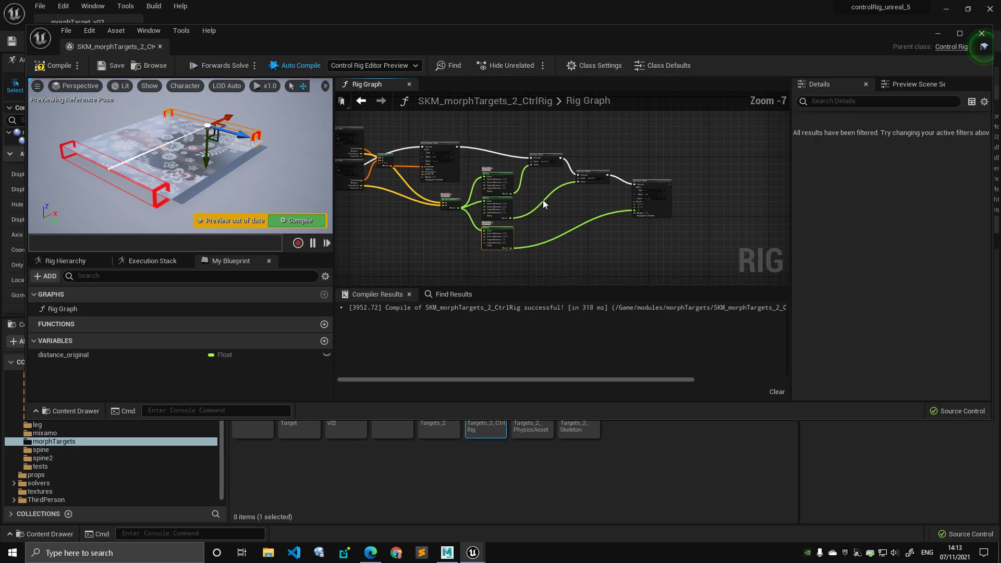
{"action": "left_click_drag", "start_coordinate": [503, 268], "coordinate": [504, 264]}
{"action": "scroll", "coordinate": [527, 209], "scroll_direction": "up", "scroll_amount": 3}
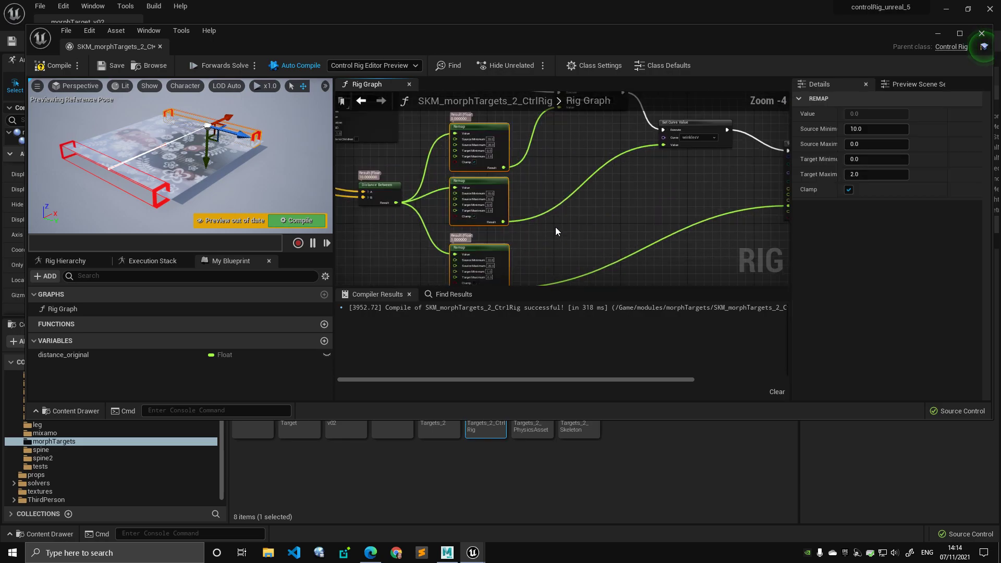
Step: Move the wrinklesU Set Curve Value node up and the wrinklesV node slightly down to space them apart
{"action": "left_click_drag", "start_coordinate": [566, 177], "coordinate": [570, 155]}
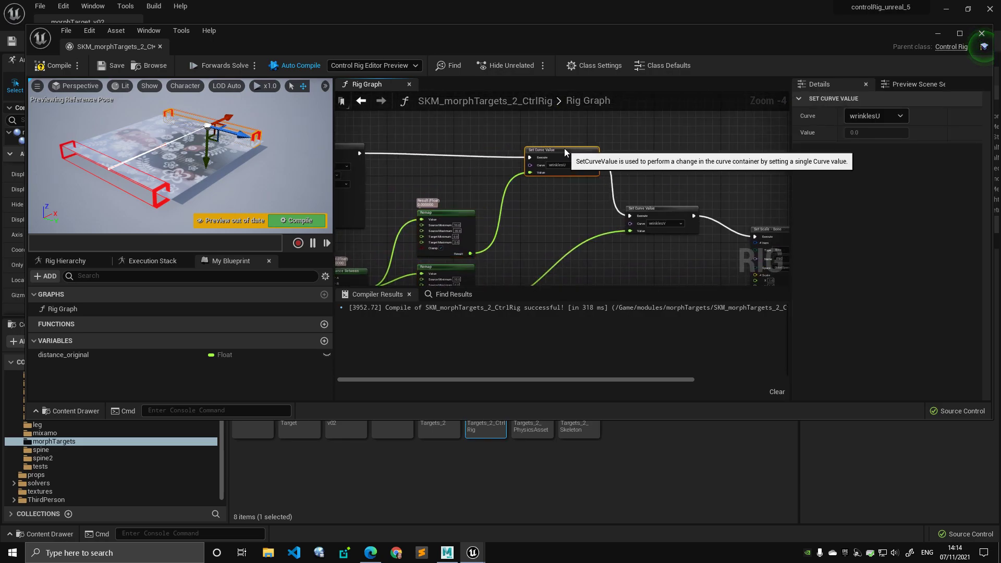
{"action": "mouse_move", "coordinate": [668, 211]}
{"action": "left_mouse_down"}
{"action": "mouse_move", "coordinate": [654, 186]}
{"action": "mouse_move", "coordinate": [652, 146]}
{"action": "mouse_move", "coordinate": [653, 218]}
{"action": "left_mouse_up"}
{"action": "right_click_drag", "start_coordinate": [460, 188], "coordinate": [485, 164]}
Step: Test the plane's deformation by moving the end control, and undo the control move
{"action": "left_click_drag", "start_coordinate": [232, 126], "coordinate": [276, 106]}
{"action": "key", "text": "ctrl+z"}
{"action": "left_click_drag", "start_coordinate": [250, 170], "coordinate": [148, 177], "text": "alt"}
{"action": "mouse_move", "coordinate": [290, 152]}
{"action": "left_mouse_down"}
{"action": "mouse_move", "coordinate": [168, 168]}
{"action": "mouse_move", "coordinate": [242, 156]}
{"action": "left_mouse_up"}
Step: Select Distance Between with its three Remap nodes and examine the wrinklesU and wrinklesV Set Curve Value nodes they drive
{"action": "right_click_drag", "start_coordinate": [478, 158], "coordinate": [486, 141]}
{"action": "scroll", "coordinate": [486, 140], "scroll_direction": "down", "scroll_amount": 2}
{"action": "left_click_drag", "start_coordinate": [486, 140], "coordinate": [497, 269]}
{"action": "left_click_drag", "start_coordinate": [422, 159], "coordinate": [423, 161]}
{"action": "scroll", "coordinate": [450, 157], "scroll_direction": "up", "scroll_amount": 1}
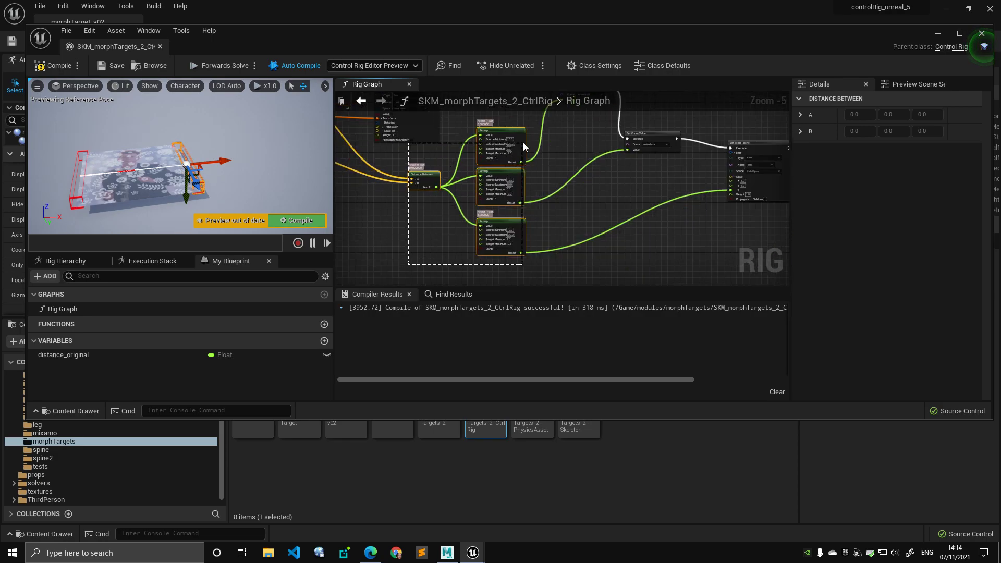
{"action": "right_click_drag", "start_coordinate": [555, 164], "coordinate": [505, 214]}
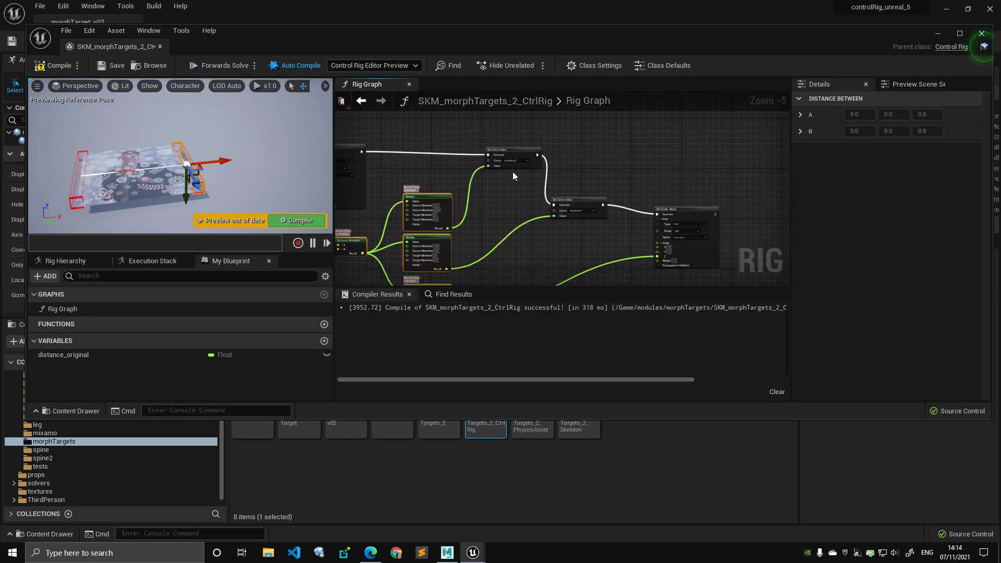
{"action": "scroll", "coordinate": [513, 171], "scroll_direction": "up", "scroll_amount": 4}
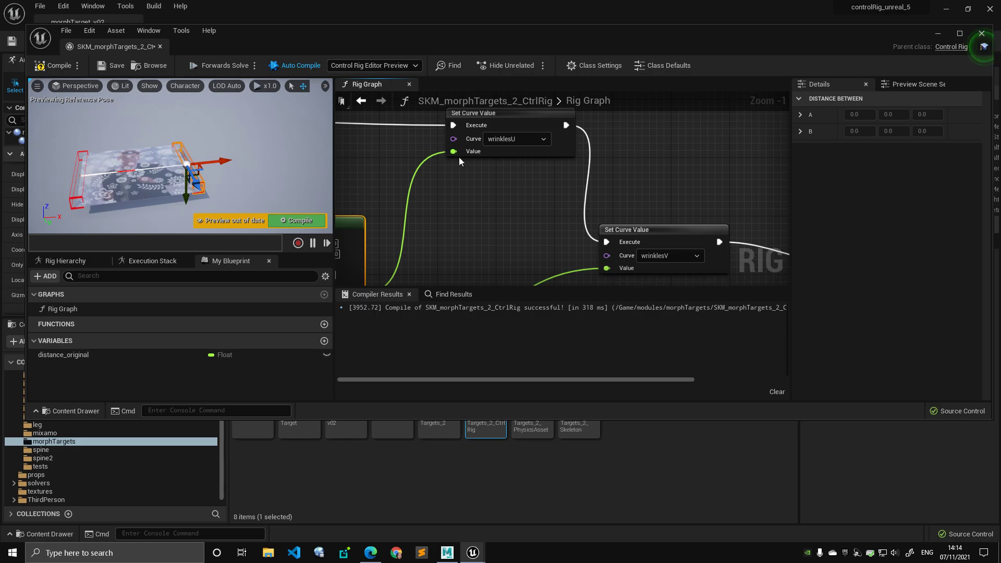
{"action": "scroll", "coordinate": [488, 179], "scroll_direction": "down", "scroll_amount": 4}
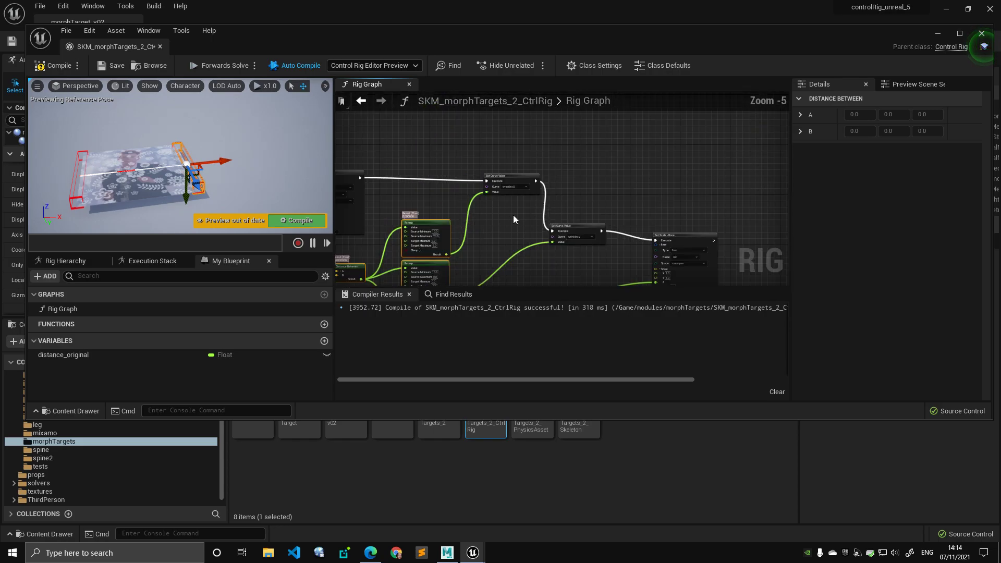
Step: Reselect the distance and remap nodes and trace their outputs through the curve nodes to the mid bone's Set Scale node
{"action": "right_click_drag", "start_coordinate": [485, 218], "coordinate": [509, 164]}
{"action": "scroll", "coordinate": [511, 165], "scroll_direction": "down", "scroll_amount": 2}
{"action": "left_click_drag", "start_coordinate": [507, 262], "coordinate": [484, 231]}
{"action": "left_click_drag", "start_coordinate": [420, 169], "coordinate": [421, 169]}
{"action": "right_click_drag", "start_coordinate": [453, 172], "coordinate": [411, 164]}
{"action": "scroll", "coordinate": [443, 200], "scroll_direction": "up", "scroll_amount": 3}
{"action": "scroll", "coordinate": [443, 200], "scroll_direction": "down", "scroll_amount": 1}
{"action": "scroll", "coordinate": [514, 175], "scroll_direction": "up", "scroll_amount": 4}
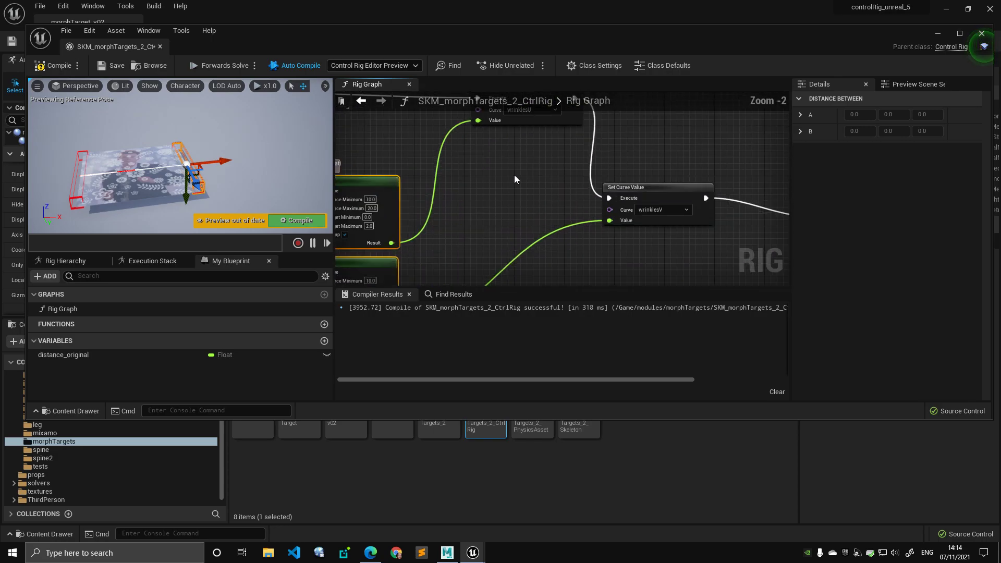
{"action": "scroll", "coordinate": [526, 151], "scroll_direction": "down", "scroll_amount": 3}
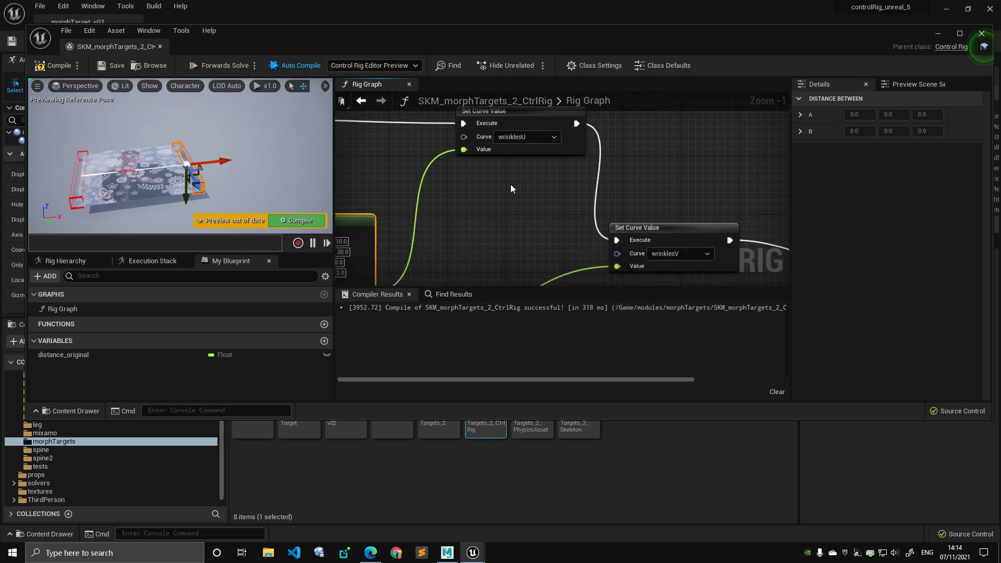
{"action": "scroll", "coordinate": [563, 181], "scroll_direction": "down", "scroll_amount": 3}
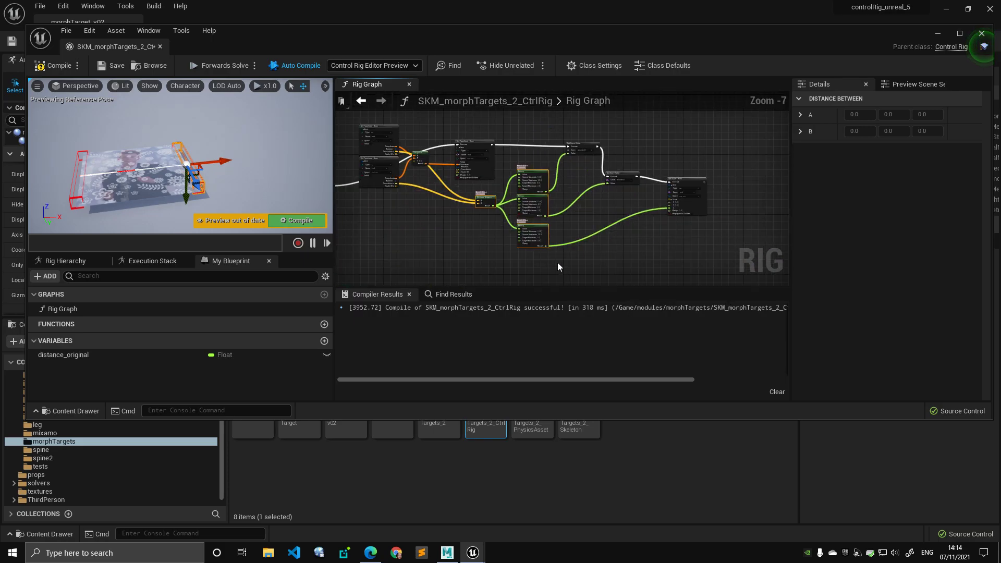
{"action": "scroll", "coordinate": [480, 182], "scroll_direction": "up", "scroll_amount": 3}
{"action": "right_click_drag", "start_coordinate": [597, 173], "coordinate": [549, 167]}
{"action": "scroll", "coordinate": [547, 166], "scroll_direction": "down", "scroll_amount": 2}
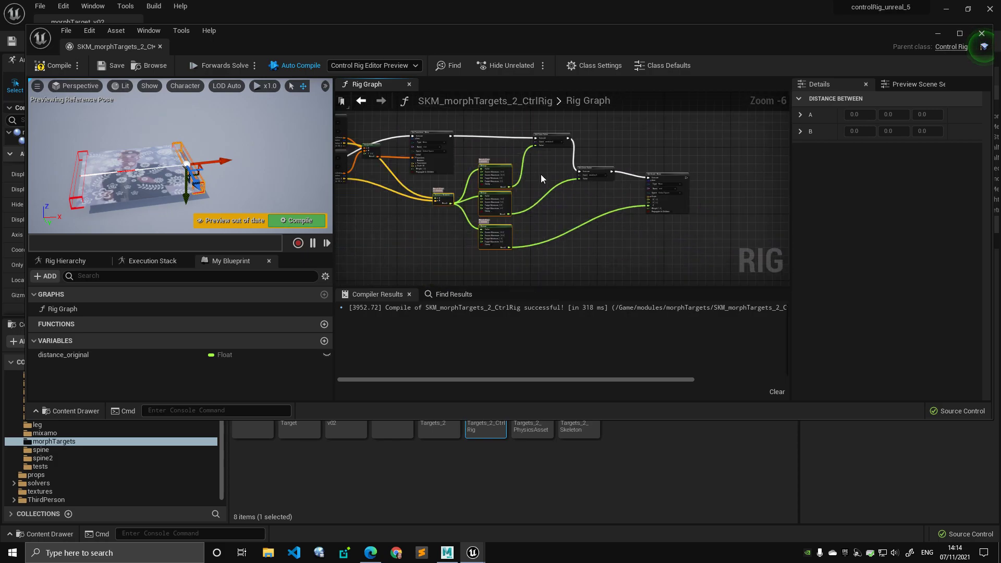
Step: Select the wrinklesU Set Curve Value node and the wrinklesV Set Curve Value node in turn
{"action": "scroll", "coordinate": [551, 146], "scroll_direction": "up", "scroll_amount": 3}
{"action": "left_click", "coordinate": [565, 122]}
{"action": "left_click", "coordinate": [645, 214]}
{"action": "right_click_drag", "start_coordinate": [526, 205], "coordinate": [610, 188]}
{"action": "scroll", "coordinate": [521, 177], "scroll_direction": "down", "scroll_amount": 3}
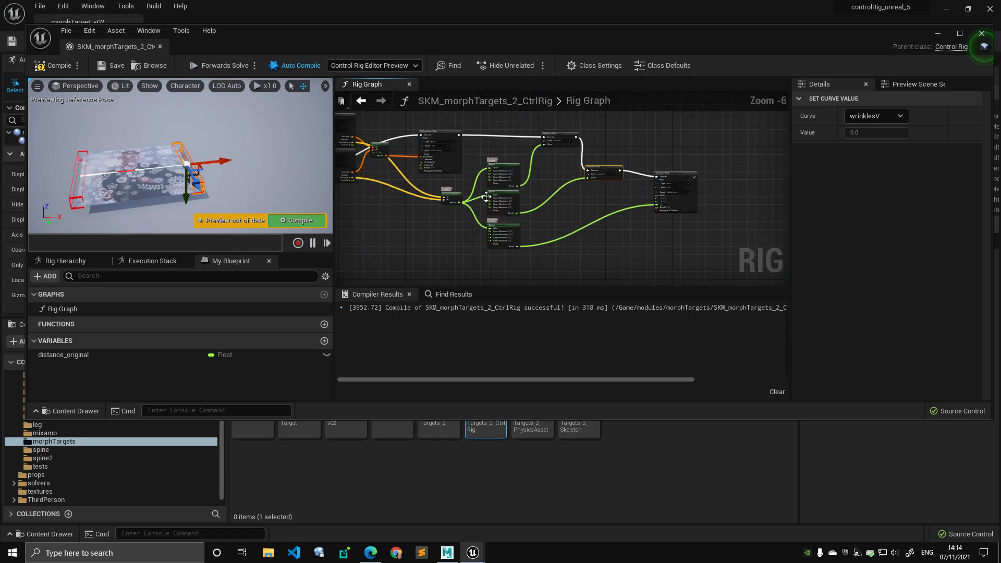
Step: Compress the plane with the end control along X to check the wrinkles, and return the control to its rest position
{"action": "scroll", "coordinate": [542, 162], "scroll_direction": "up", "scroll_amount": 3}
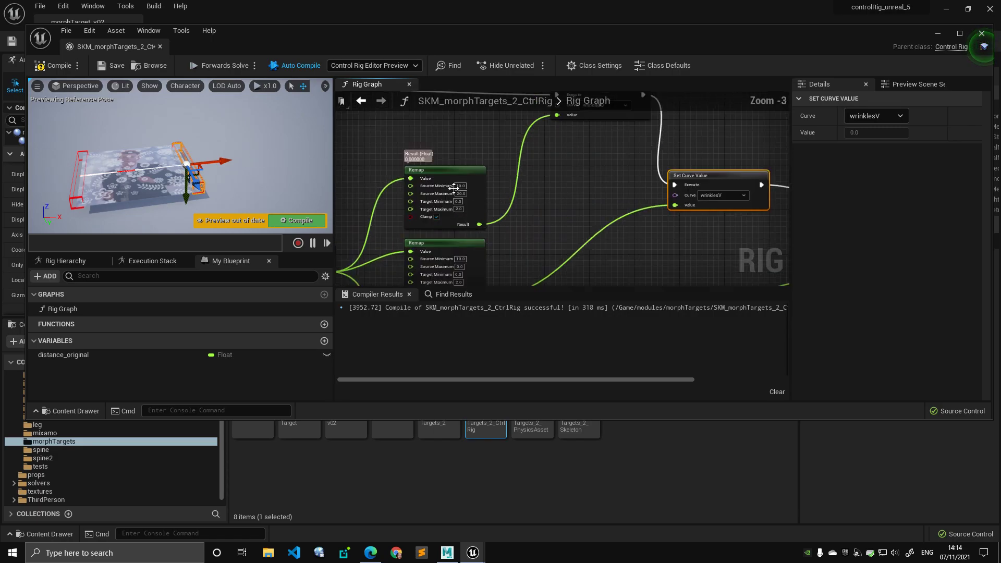
{"action": "left_click_drag", "start_coordinate": [231, 166], "coordinate": [163, 168]}
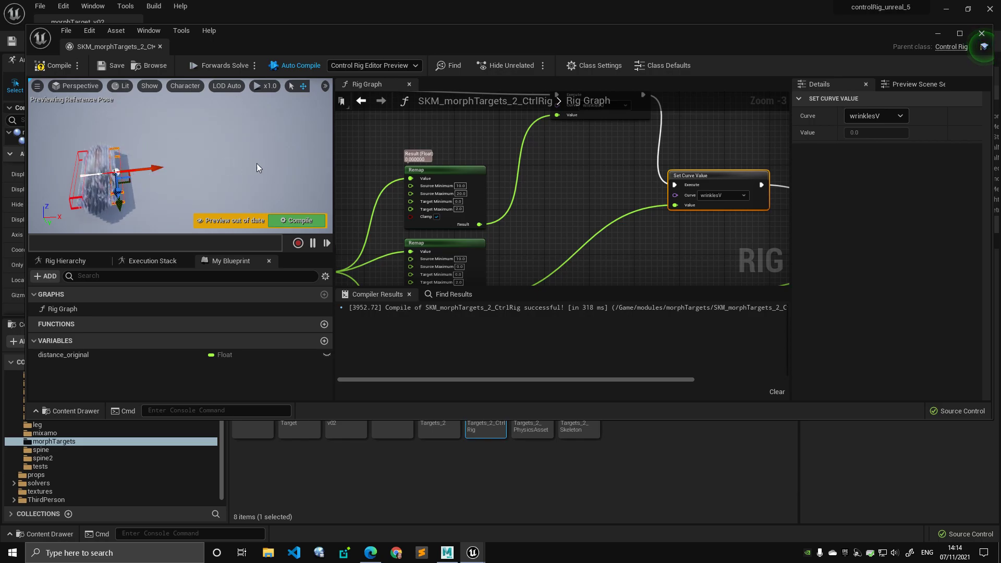
{"action": "left_click_drag", "start_coordinate": [250, 167], "coordinate": [263, 168]}
Step: Move the wrinklesV Set Curve Value node up, nearer to the wrinklesU node
{"action": "scroll", "coordinate": [576, 199], "scroll_direction": "down", "scroll_amount": 4}
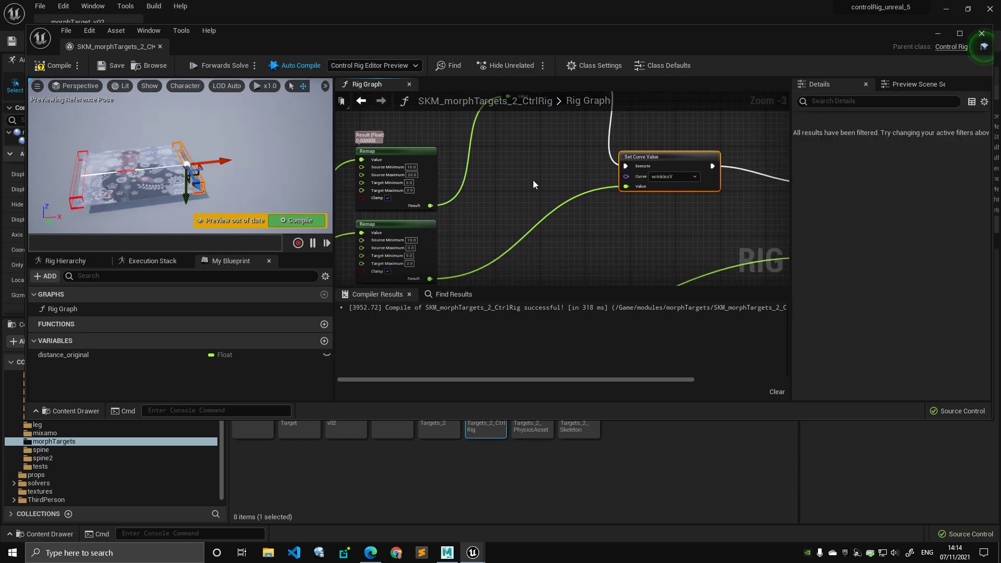
{"action": "scroll", "coordinate": [562, 226], "scroll_direction": "up", "scroll_amount": 3}
{"action": "right_click_drag", "start_coordinate": [541, 197], "coordinate": [564, 206]}
{"action": "scroll", "coordinate": [562, 226], "scroll_direction": "down", "scroll_amount": 3}
{"action": "scroll", "coordinate": [564, 207], "scroll_direction": "up", "scroll_amount": 1}
{"action": "scroll", "coordinate": [534, 178], "scroll_direction": "up", "scroll_amount": 2}
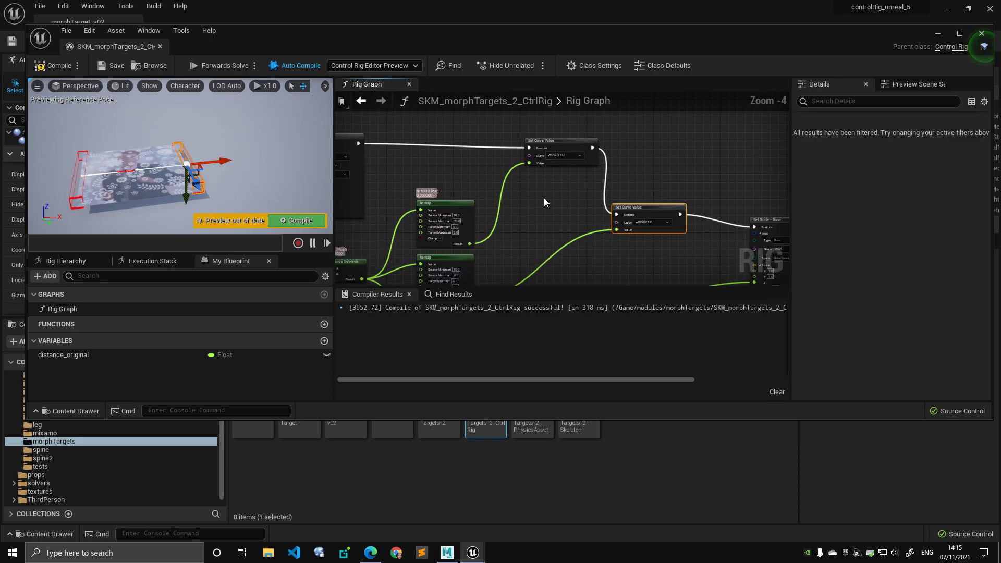
{"action": "scroll", "coordinate": [547, 190], "scroll_direction": "down", "scroll_amount": 2}
{"action": "left_click", "coordinate": [556, 182]}
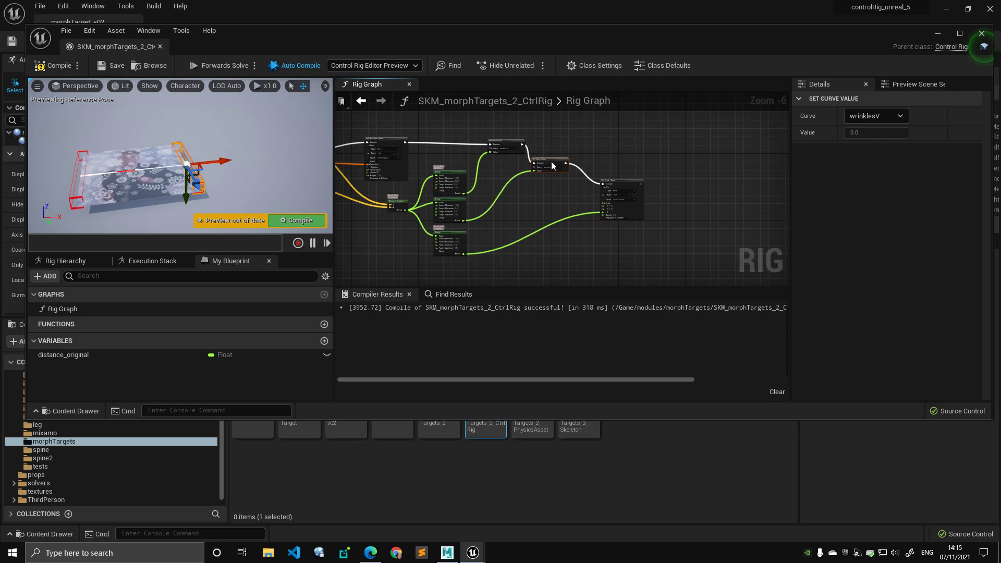
Step: Move the mid bone's Set Scale node lower and closer to the wrinklesV Set Curve Value node, and clear the selection
{"action": "scroll", "coordinate": [553, 177], "scroll_direction": "up", "scroll_amount": 2}
{"action": "right_click_drag", "start_coordinate": [662, 236], "coordinate": [680, 193]}
{"action": "scroll", "coordinate": [680, 193], "scroll_direction": "down", "scroll_amount": 2}
{"action": "left_click_drag", "start_coordinate": [687, 201], "coordinate": [673, 224]}
{"action": "right_click_drag", "start_coordinate": [609, 202], "coordinate": [659, 209]}
{"action": "scroll", "coordinate": [660, 210], "scroll_direction": "up", "scroll_amount": 2}
{"action": "left_click", "coordinate": [655, 234]}
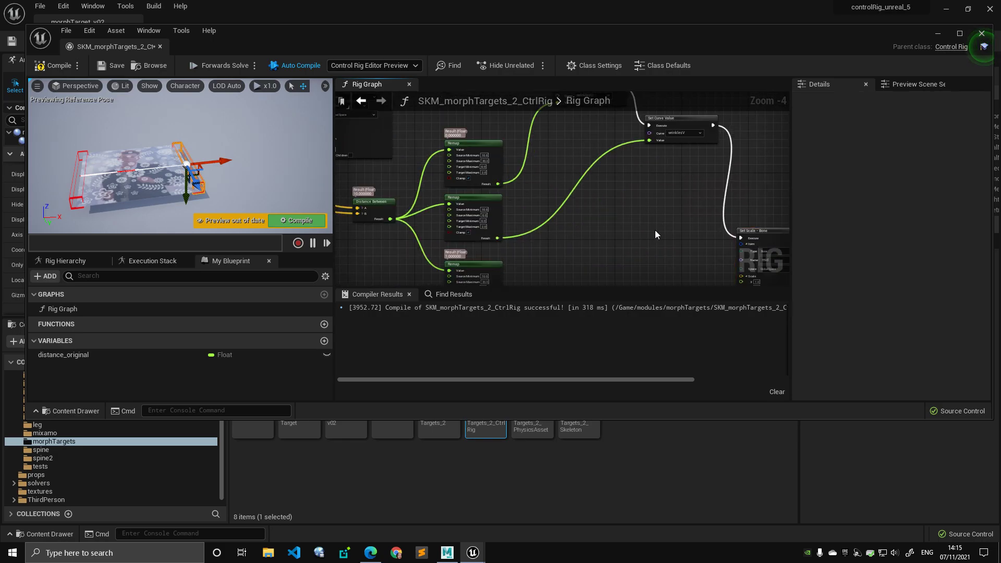